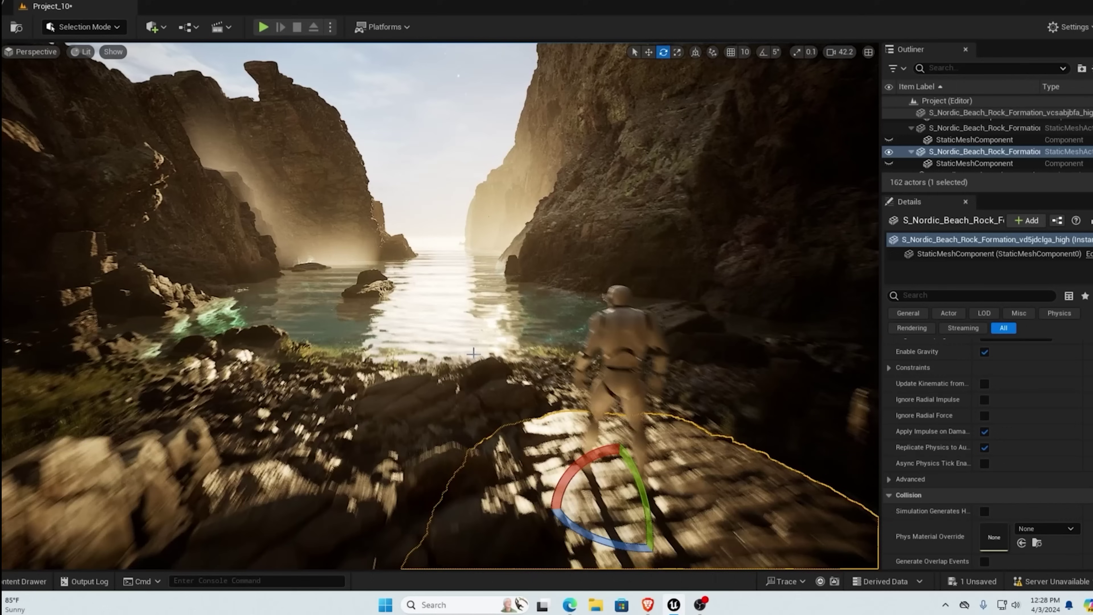
Step: Select the mannequin, then the ASY_NC_Ground_S_3 and ASY_NC_Ground_M_08 rock clusters
{"action": "left_click", "coordinate": [675, 361]}
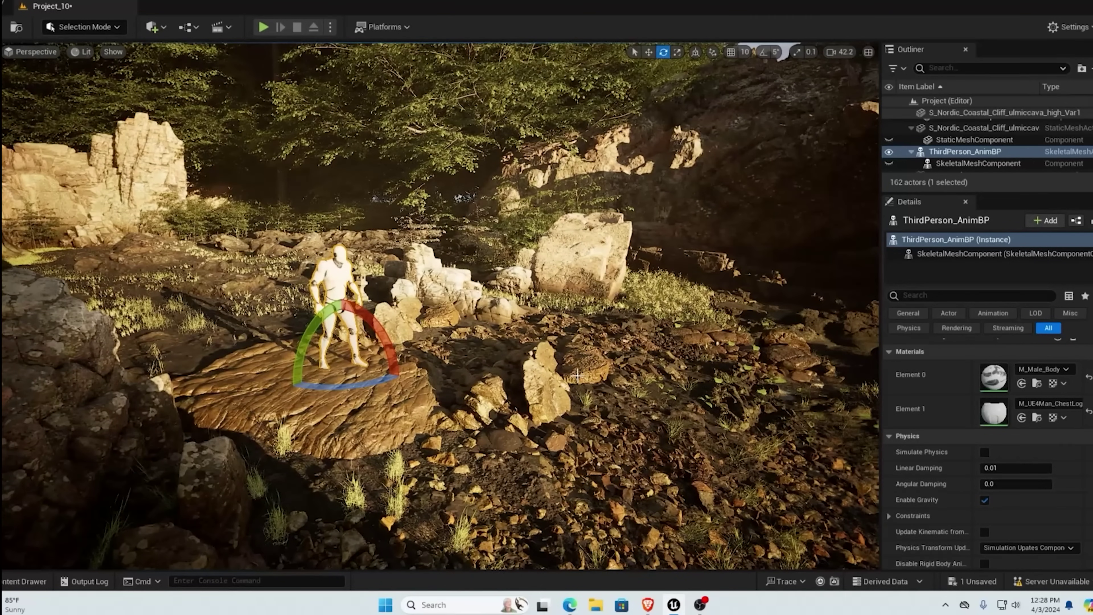
{"action": "left_click", "coordinate": [485, 284]}
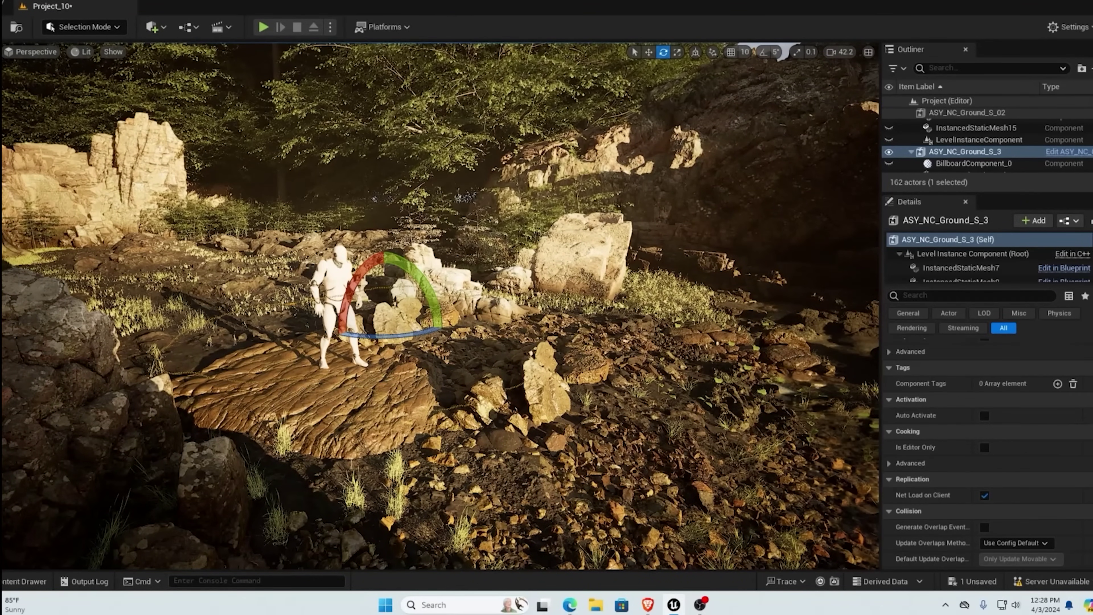
{"action": "left_click", "coordinate": [489, 259]}
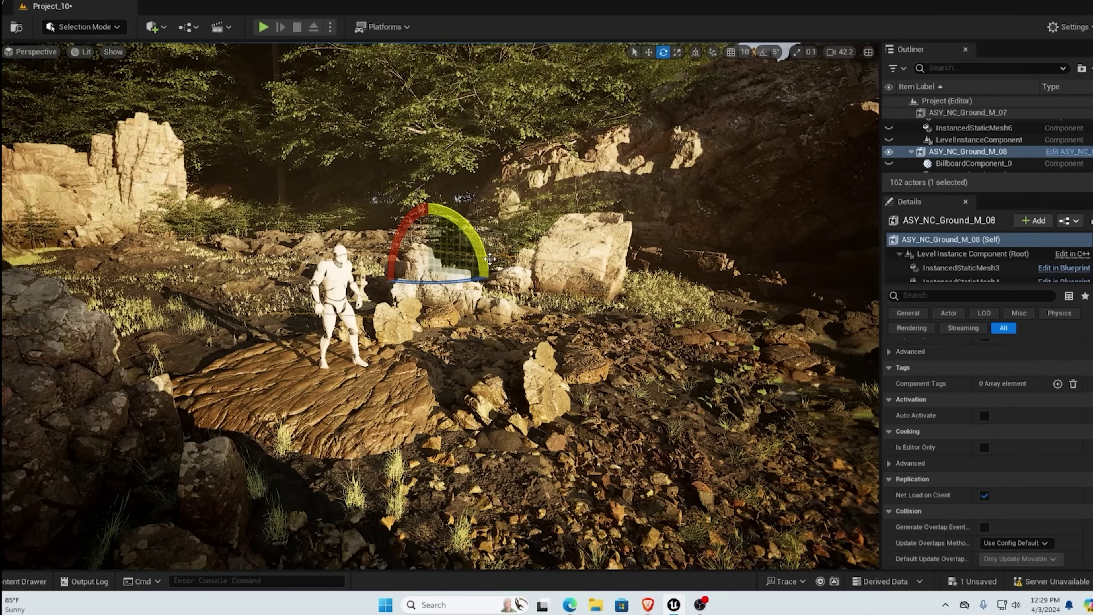
Step: Focus the view on the ASY_NC_Ground_S_3 rocks and orbit in around the mannequin
{"action": "left_click", "coordinate": [388, 319]}
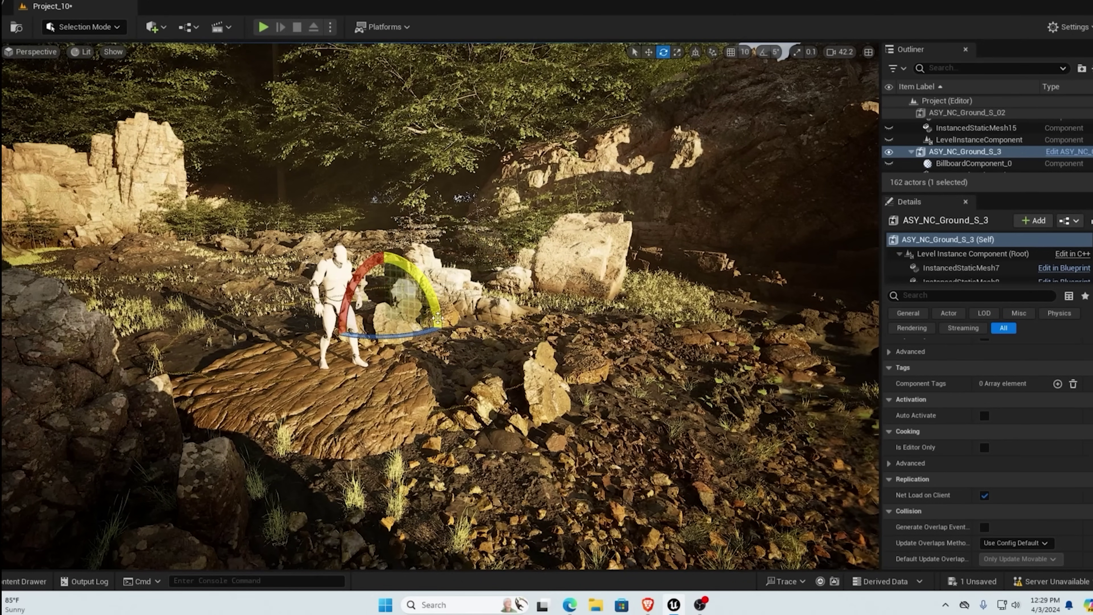
{"action": "key", "text": "f"}
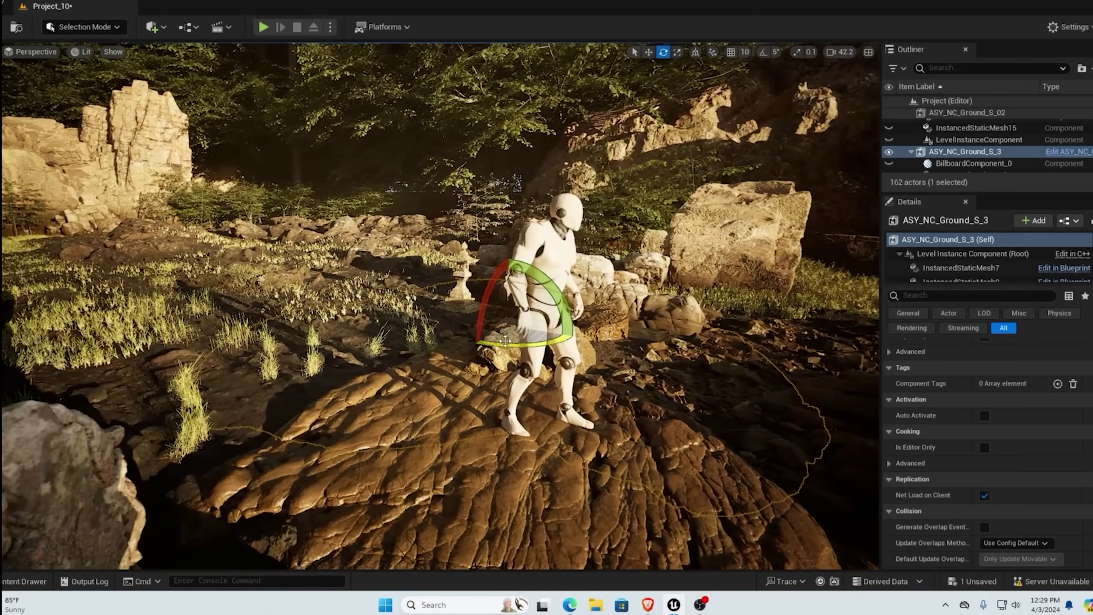
{"action": "left_click_drag", "start_coordinate": [506, 340], "coordinate": [478, 327], "text": "alt"}
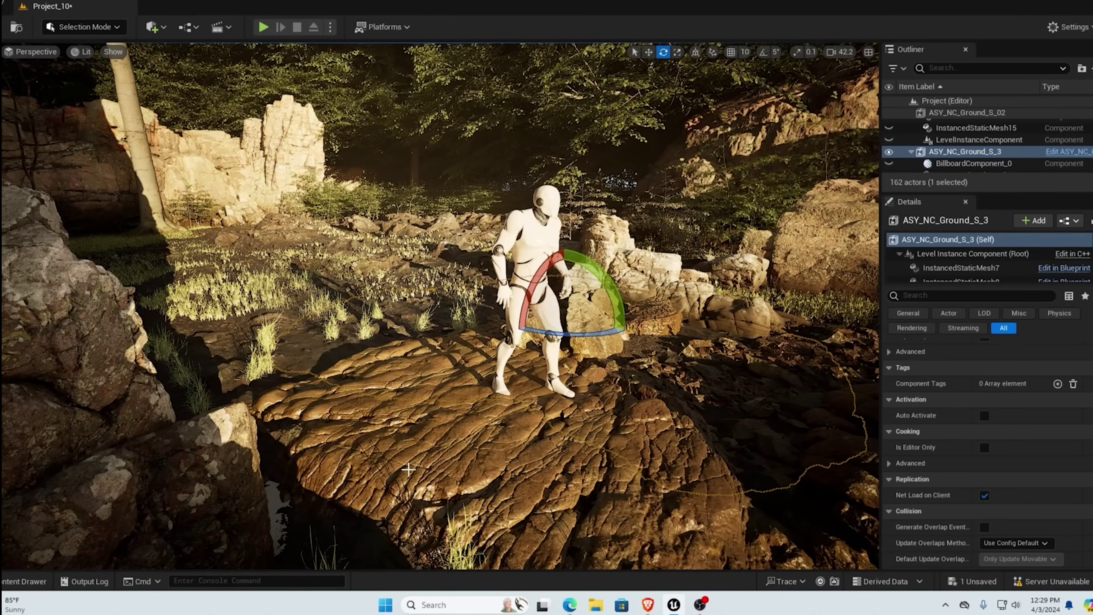
Step: Bring the Mixamo browser window to the front and select its web address
{"action": "mouse_move", "coordinate": [646, 606]}
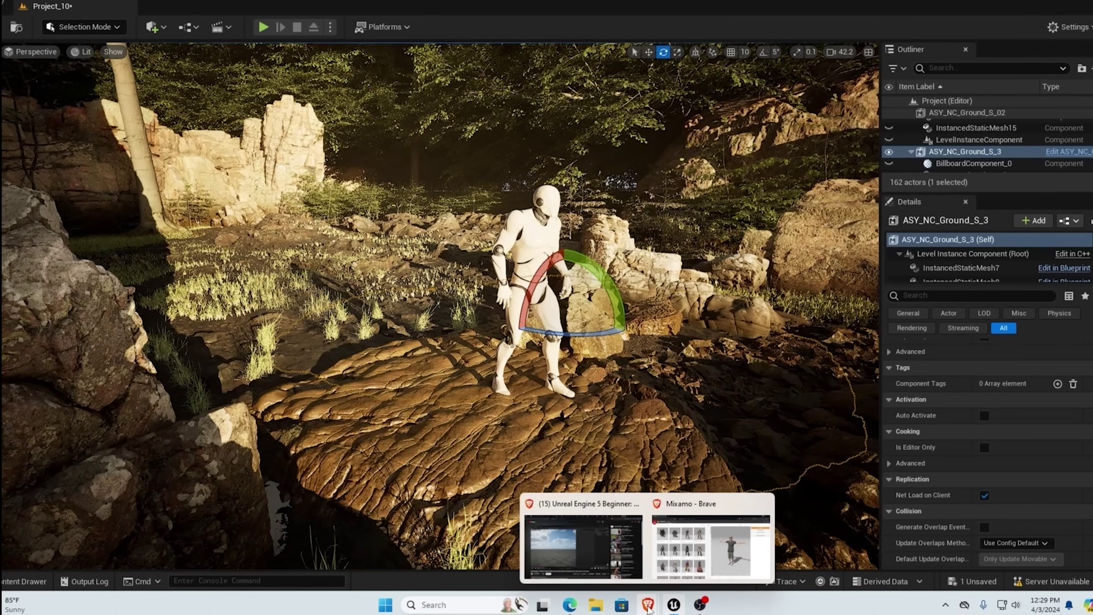
{"action": "left_click", "coordinate": [691, 558]}
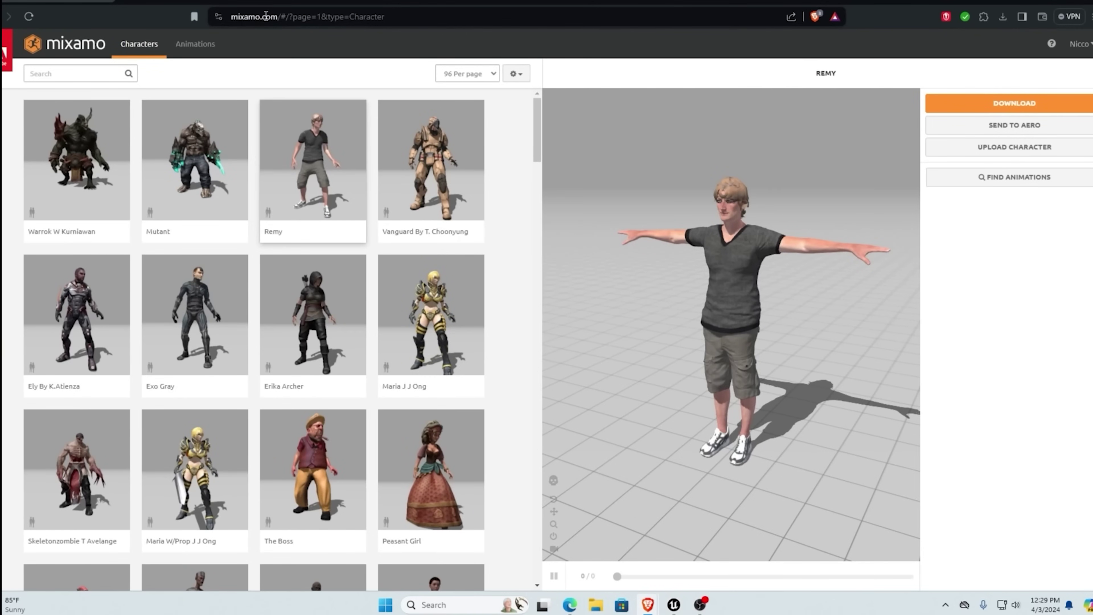
{"action": "left_click_drag", "start_coordinate": [276, 16], "coordinate": [231, 16]}
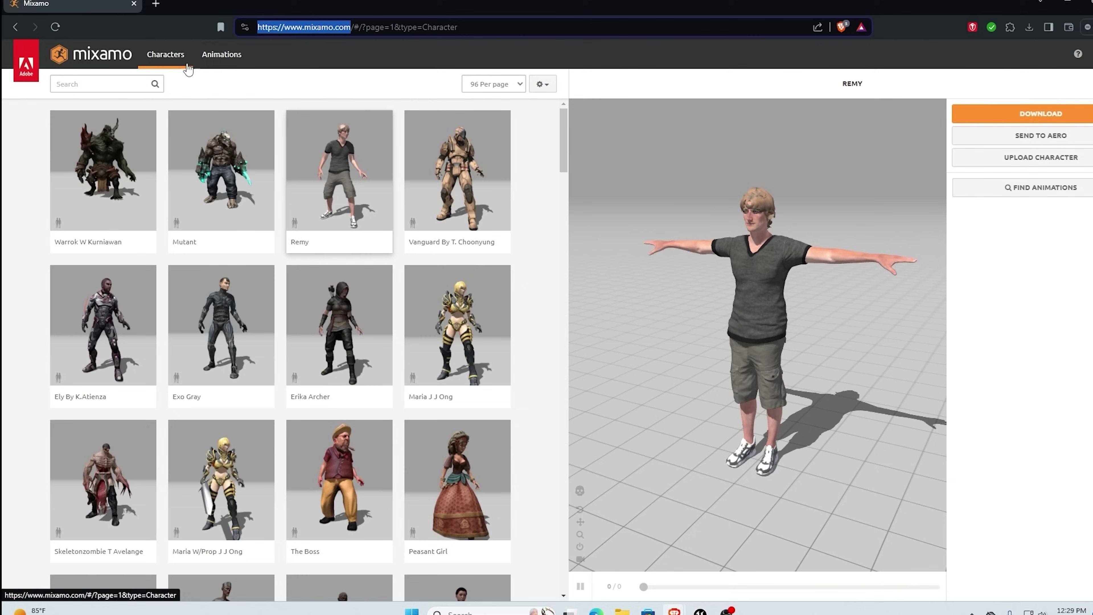
Step: Glance at Animations, then return to Characters and orbit and zoom the Remy preview
{"action": "left_click", "coordinate": [221, 57]}
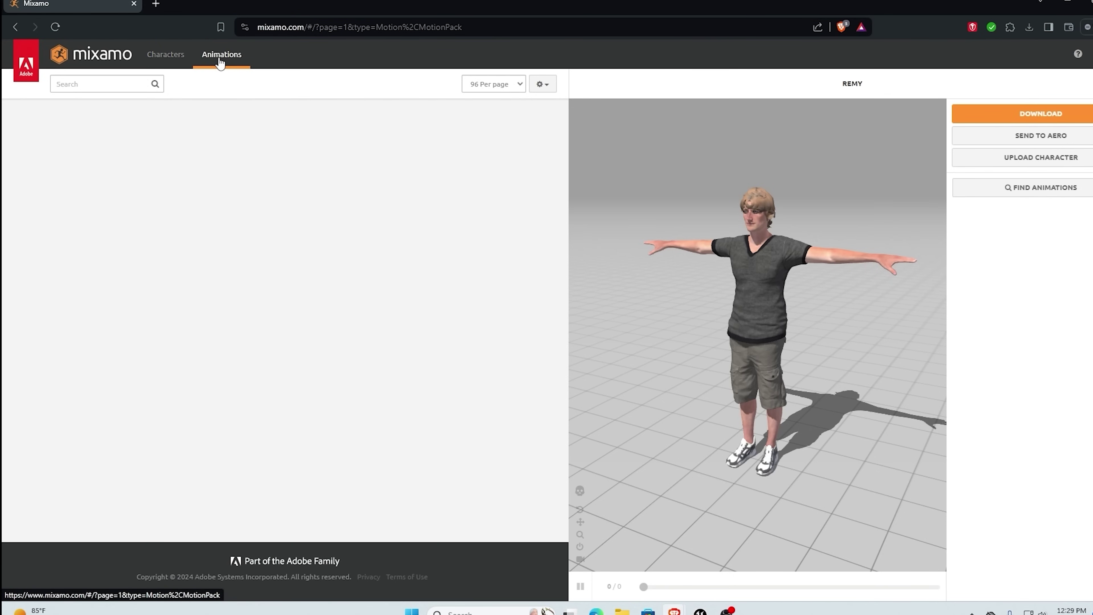
{"action": "left_click", "coordinate": [166, 55]}
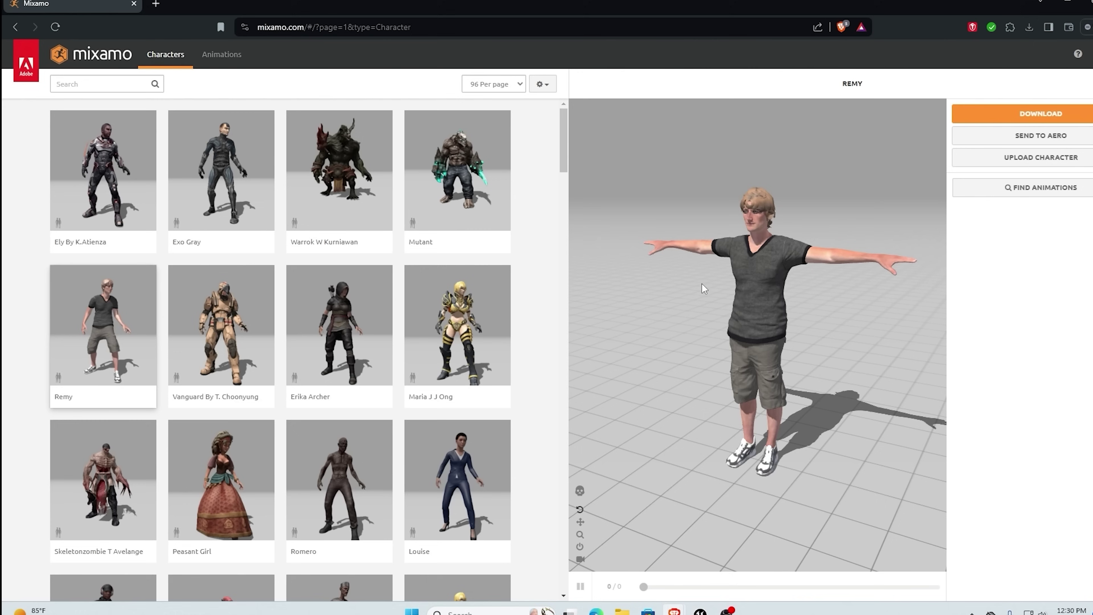
{"action": "mouse_move", "coordinate": [760, 272]}
{"action": "left_mouse_down"}
{"action": "mouse_move", "coordinate": [753, 320]}
{"action": "mouse_move", "coordinate": [799, 299]}
{"action": "mouse_move", "coordinate": [770, 273]}
{"action": "left_mouse_up"}
{"action": "scroll", "coordinate": [772, 270], "scroll_direction": "up", "scroll_amount": 5}
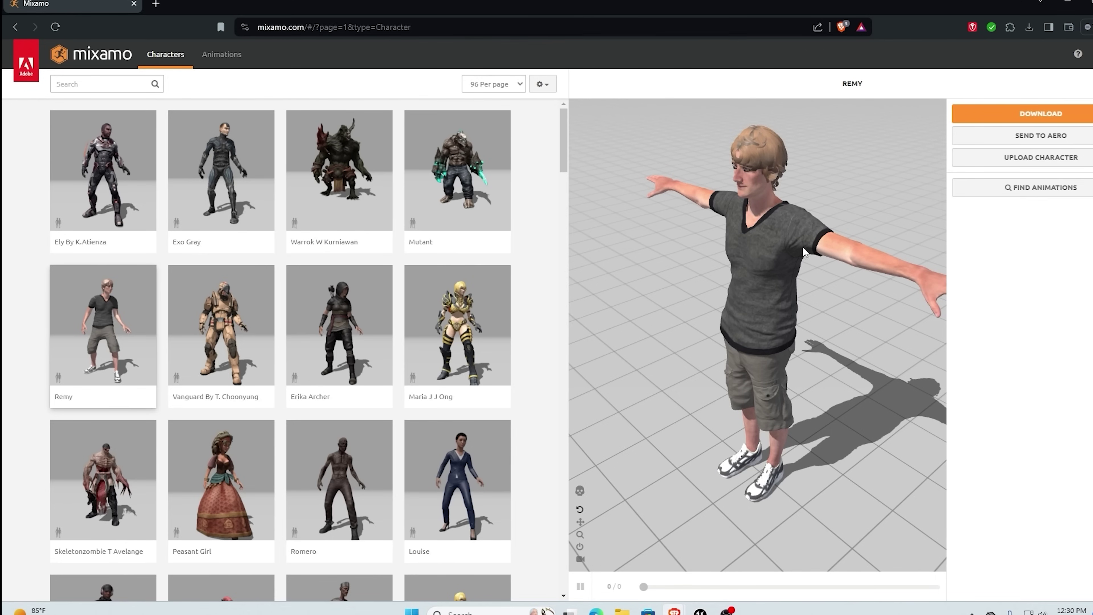
Step: Scroll through the animation library, including Idle and Rifle Aiming Idle
{"action": "left_click", "coordinate": [222, 55]}
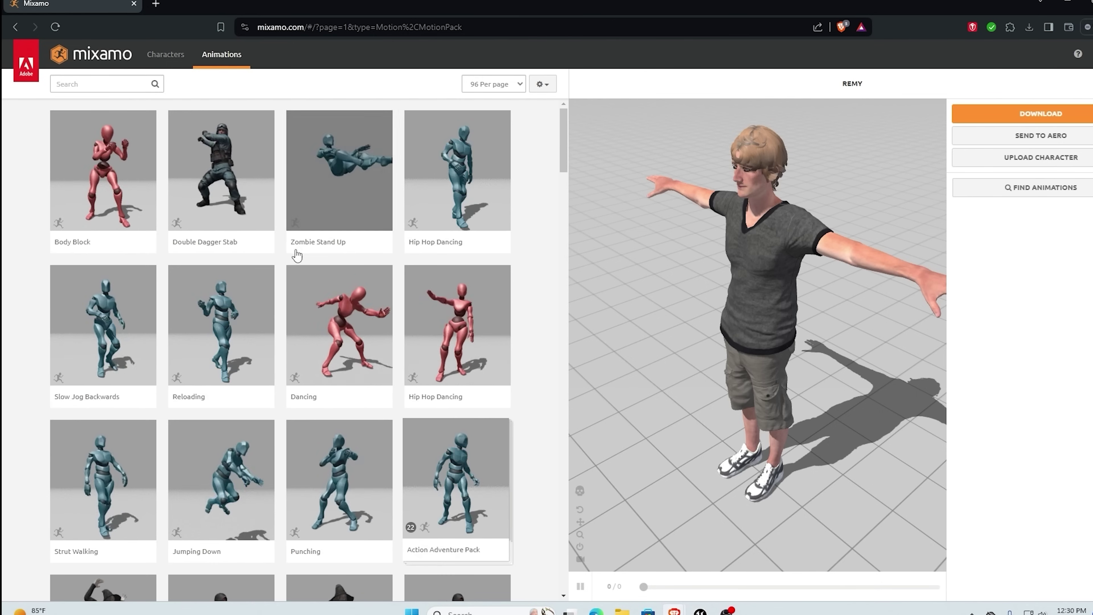
{"action": "scroll", "coordinate": [247, 363], "scroll_direction": "down", "scroll_amount": 5}
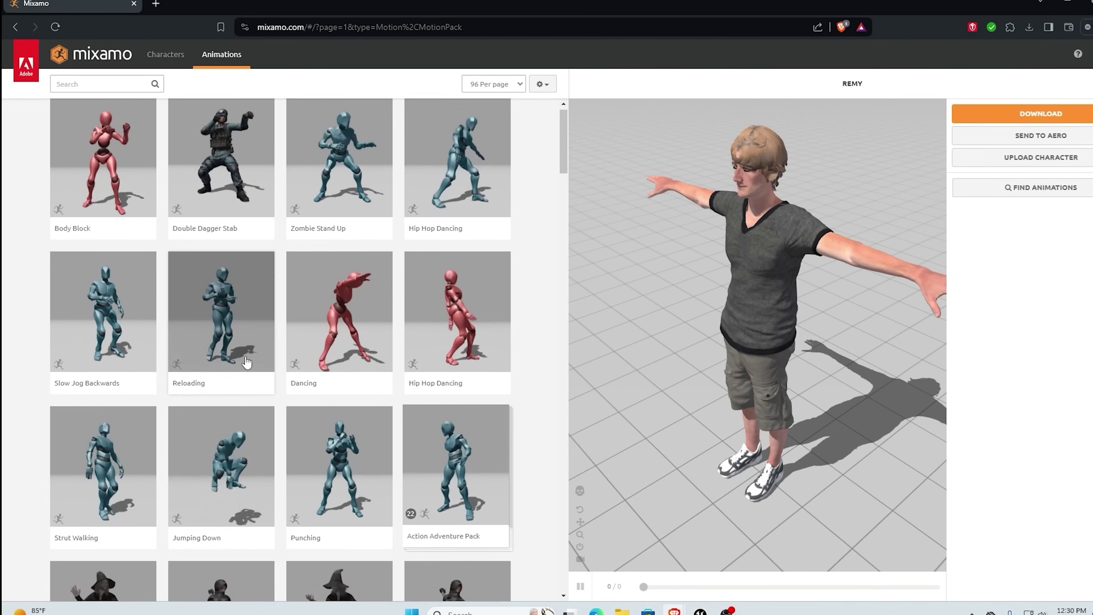
{"action": "scroll", "coordinate": [247, 363], "scroll_direction": "down", "scroll_amount": 12}
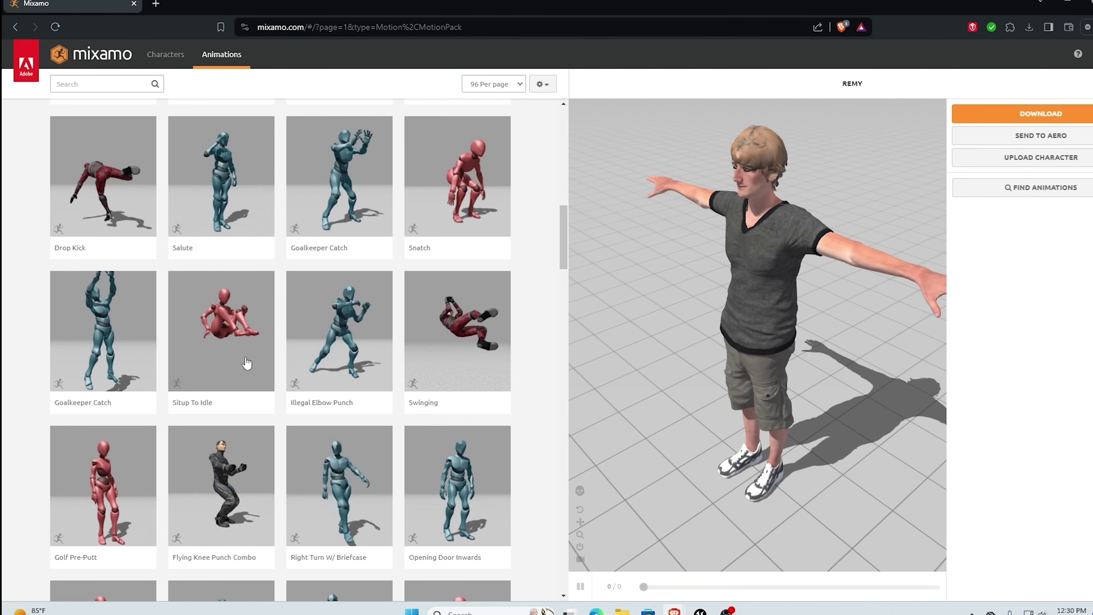
{"action": "scroll", "coordinate": [247, 363], "scroll_direction": "down", "scroll_amount": 9}
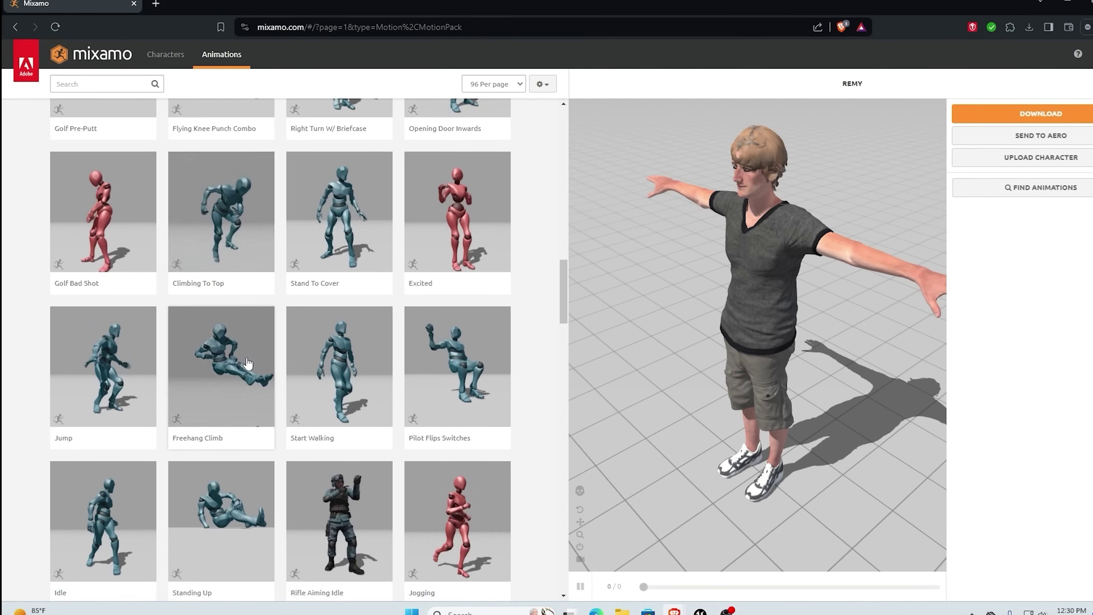
{"action": "scroll", "coordinate": [248, 363], "scroll_direction": "down", "scroll_amount": 9}
{"action": "scroll", "coordinate": [248, 363], "scroll_direction": "up", "scroll_amount": 12}
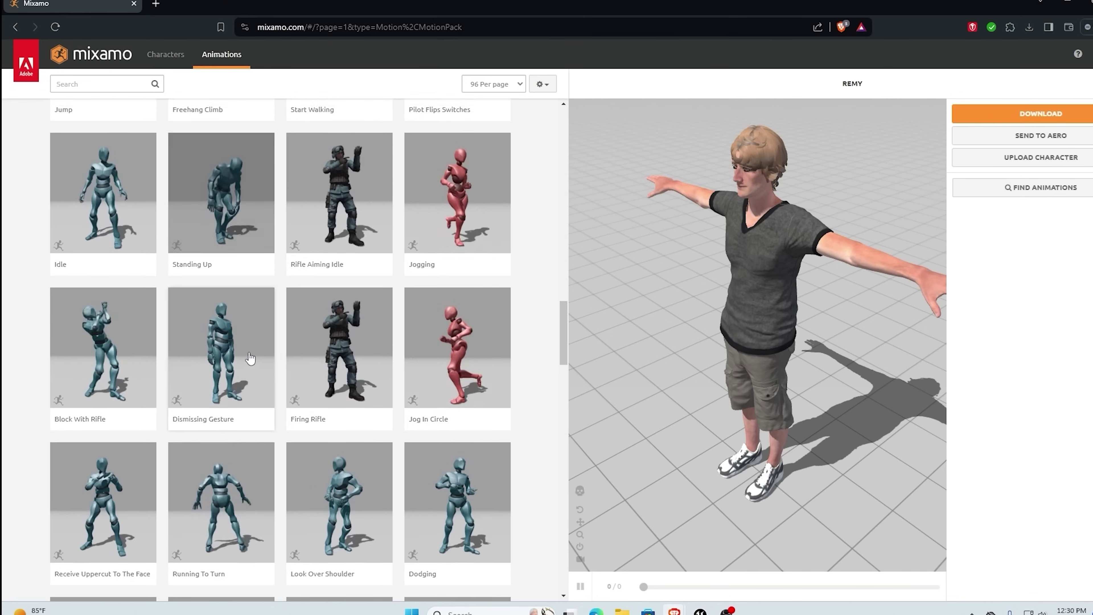
{"action": "scroll", "coordinate": [278, 352], "scroll_direction": "up", "scroll_amount": 20}
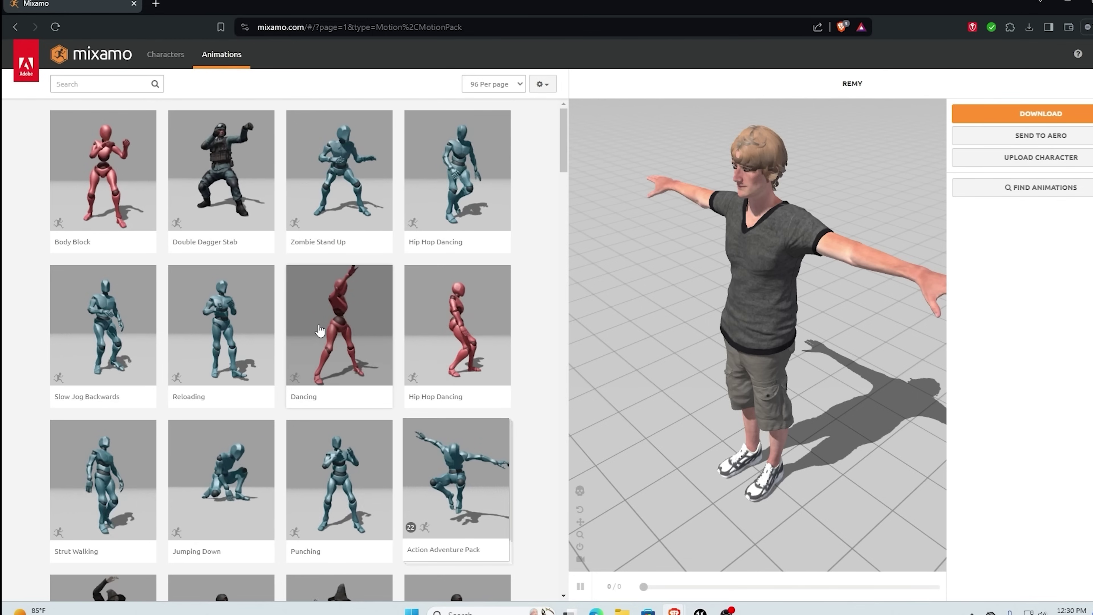
Step: Search the character library for 'swat' and preview Swat Guy
{"action": "left_click", "coordinate": [168, 57]}
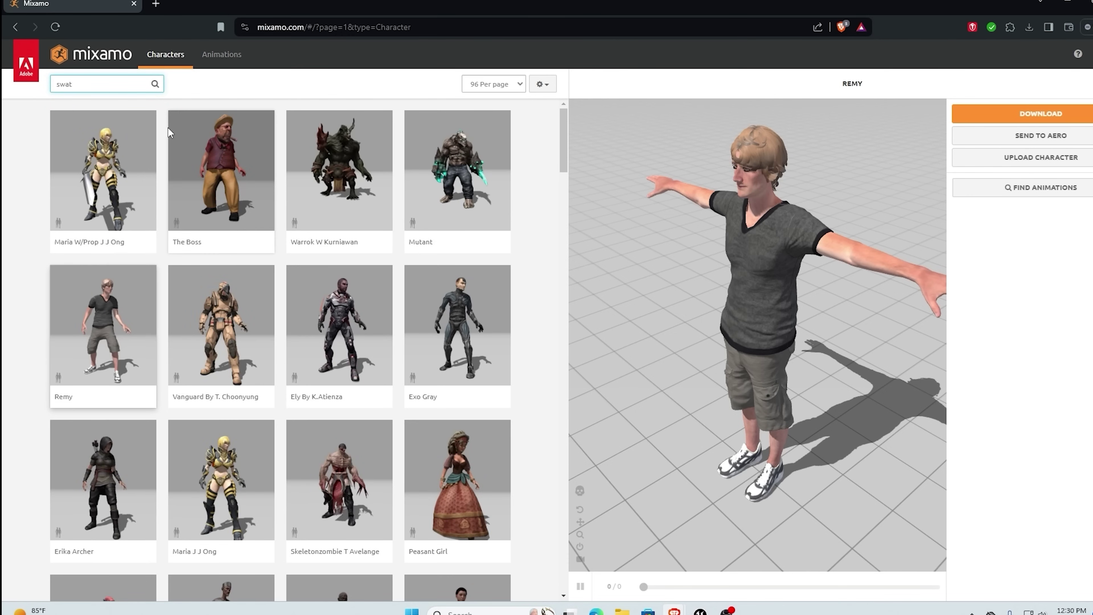
{"action": "type", "text": "swat"}
{"action": "key", "text": "Return"}
{"action": "left_click", "coordinate": [201, 222]}
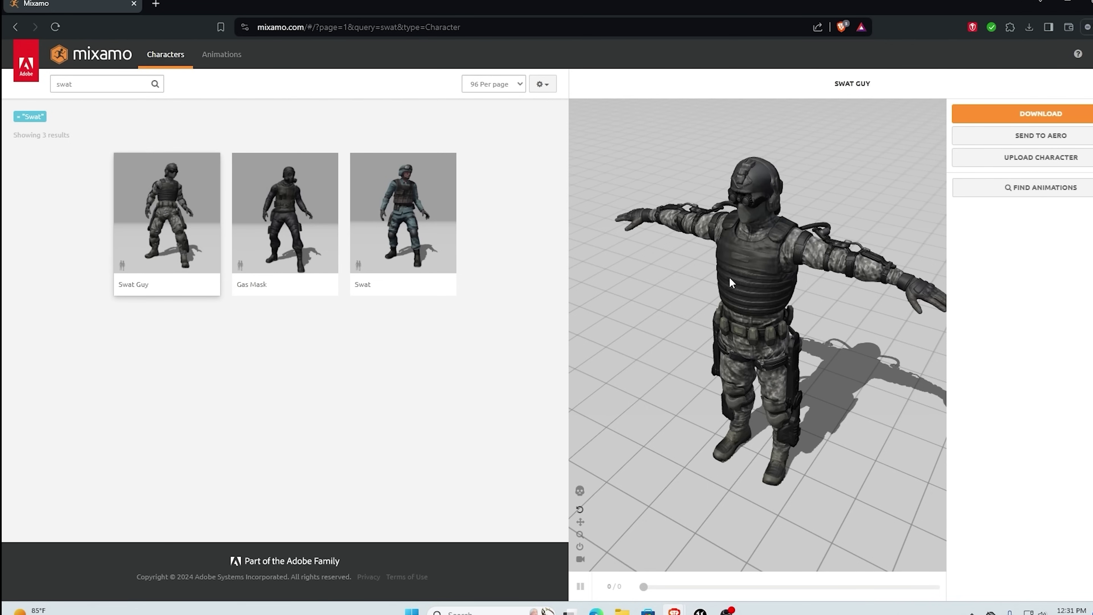
Step: Download Swat Guy as an FBX 7.4 file in T-pose
{"action": "left_click", "coordinate": [1054, 122]}
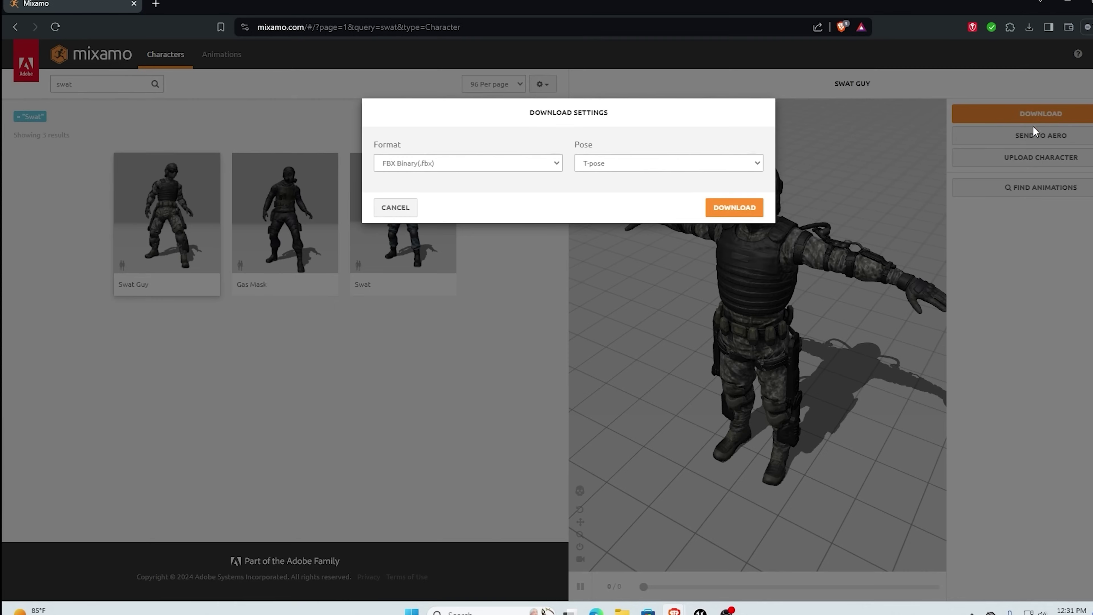
{"action": "left_click", "coordinate": [605, 165]}
{"action": "left_click", "coordinate": [603, 176]}
{"action": "left_click", "coordinate": [492, 166]}
{"action": "left_click", "coordinate": [439, 170]}
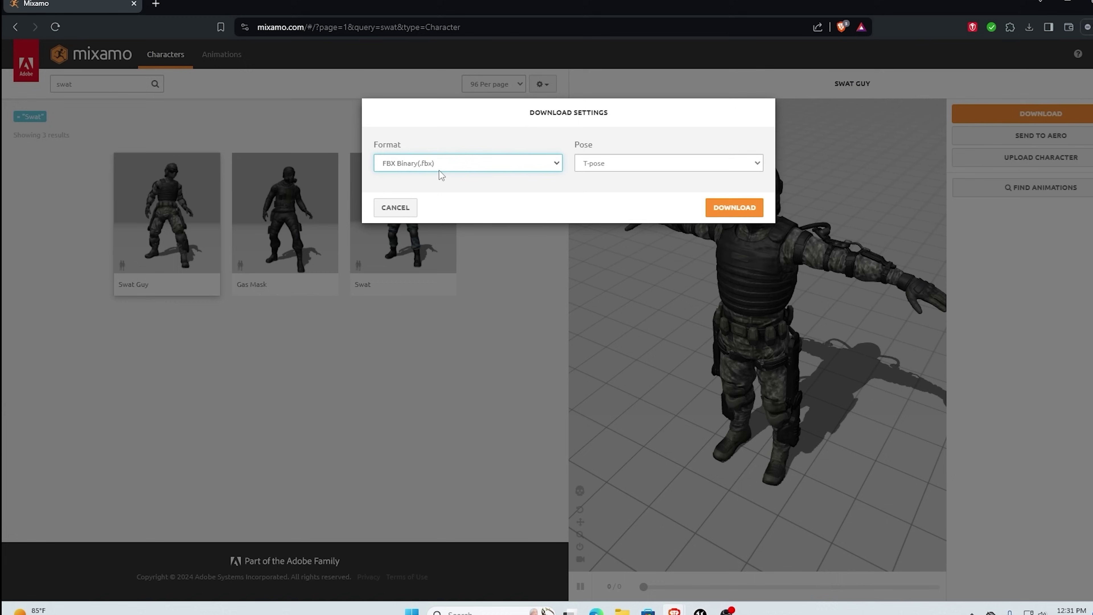
{"action": "left_click", "coordinate": [426, 166]}
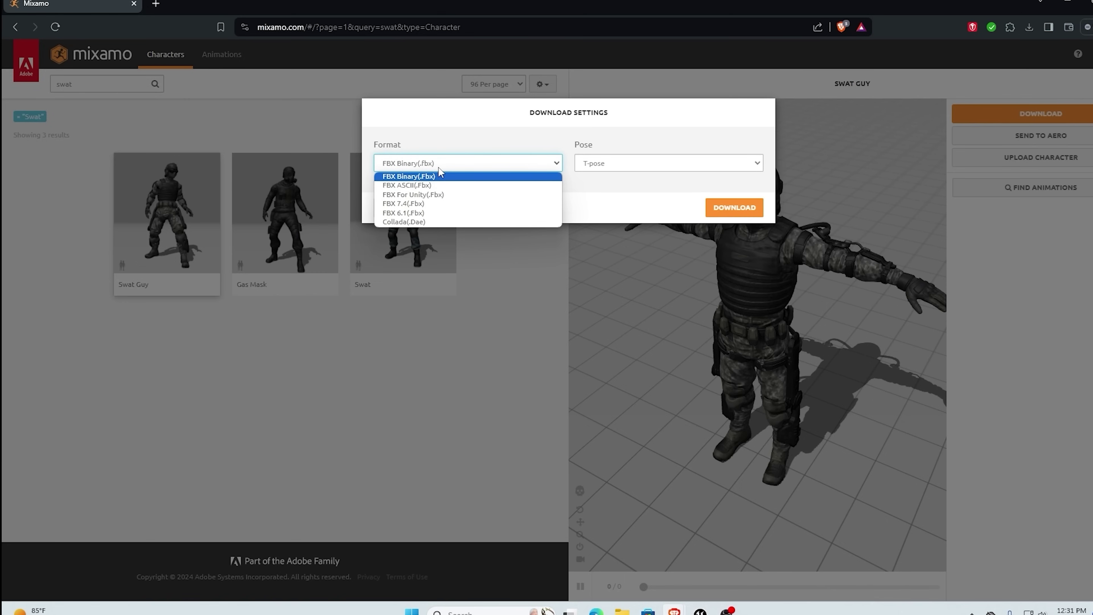
{"action": "left_click", "coordinate": [422, 204]}
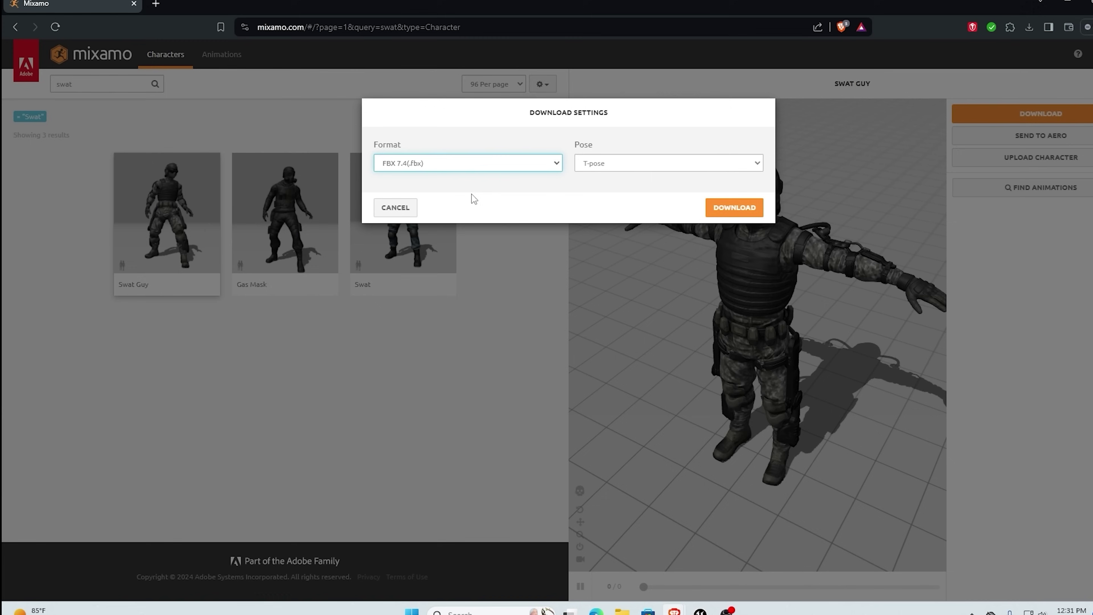
{"action": "left_click", "coordinate": [731, 209]}
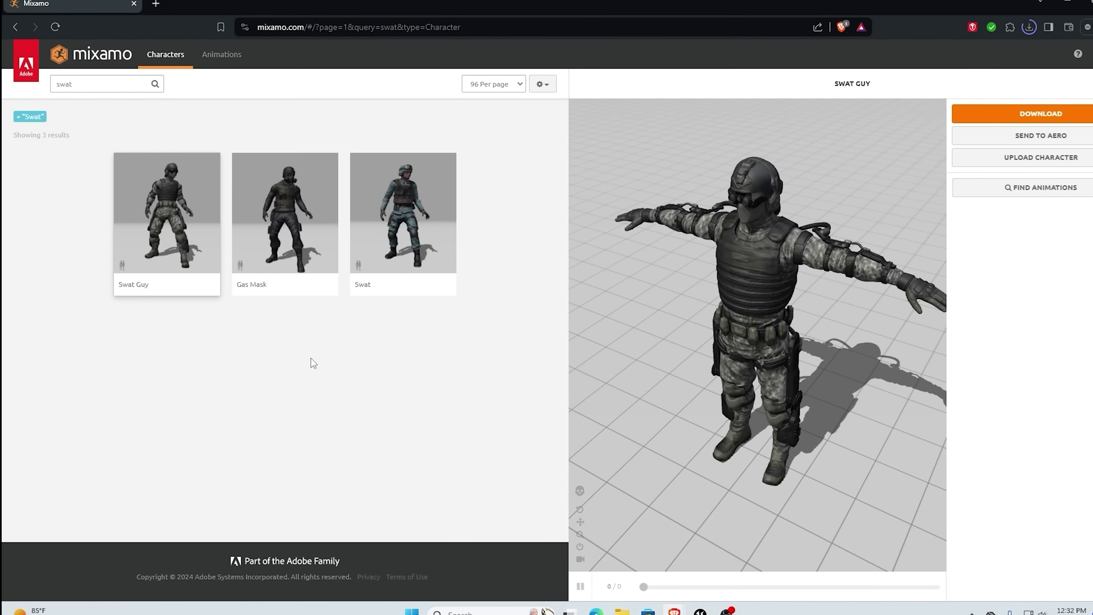
Step: Clear the 'swat' search and scroll through the full character list
{"action": "left_click", "coordinate": [65, 85]}
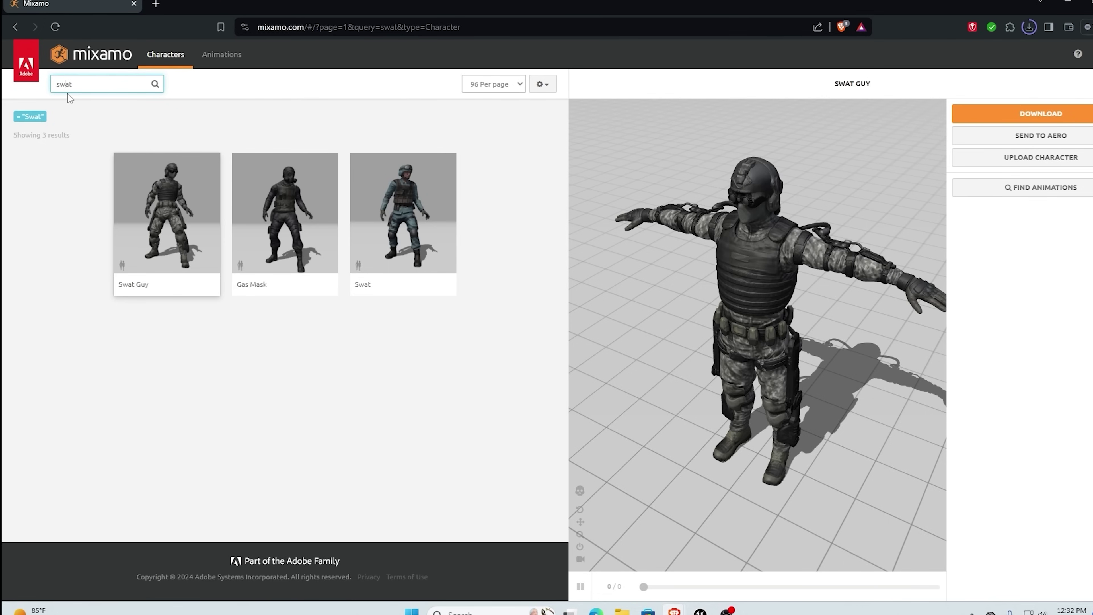
{"action": "double_click", "coordinate": [68, 84]}
{"action": "key", "text": "BackSpace"}
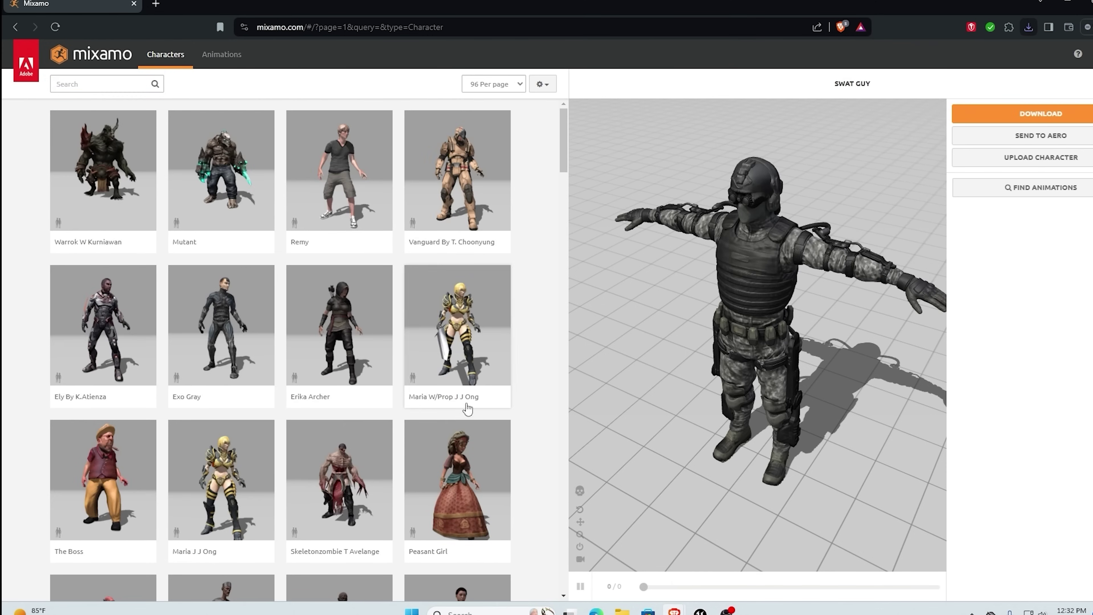
{"action": "scroll", "coordinate": [431, 405], "scroll_direction": "down", "scroll_amount": 5}
{"action": "scroll", "coordinate": [413, 392], "scroll_direction": "down", "scroll_amount": 9}
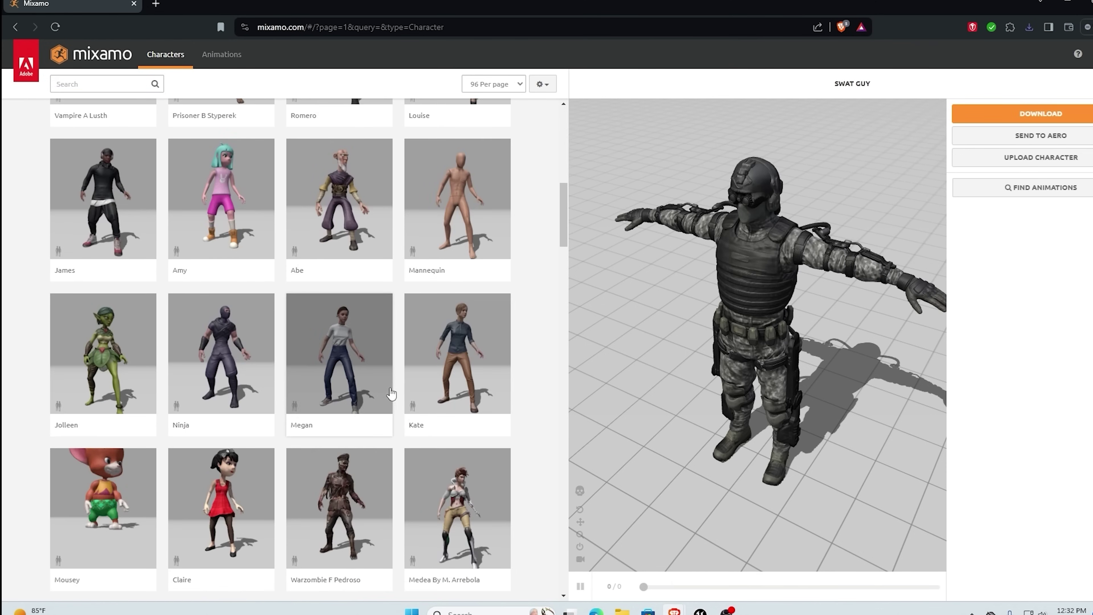
{"action": "scroll", "coordinate": [398, 389], "scroll_direction": "down", "scroll_amount": 6}
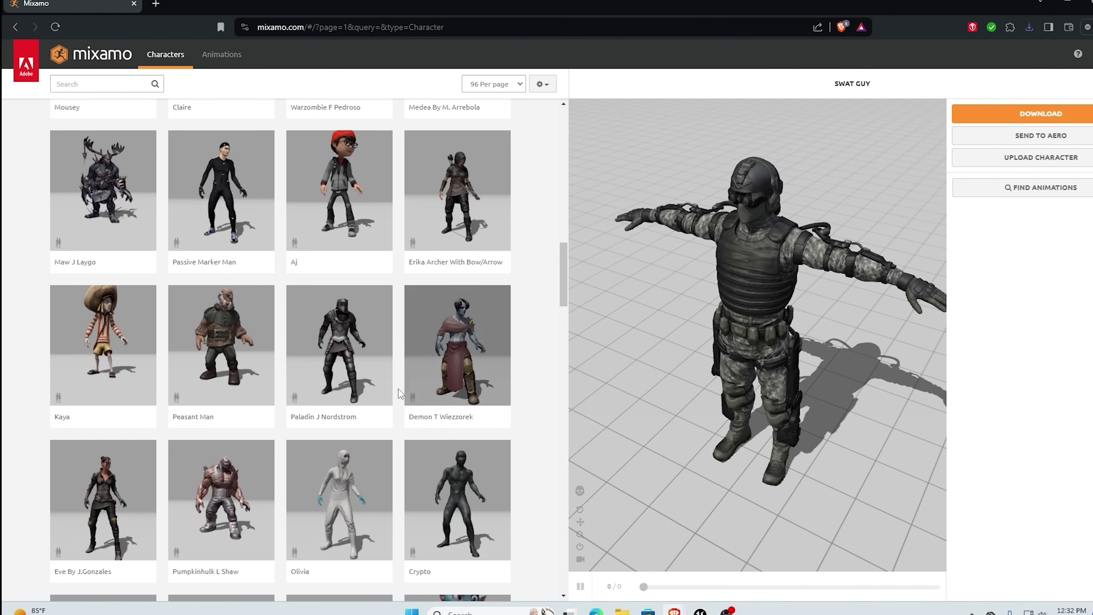
{"action": "scroll", "coordinate": [385, 398], "scroll_direction": "up", "scroll_amount": 2}
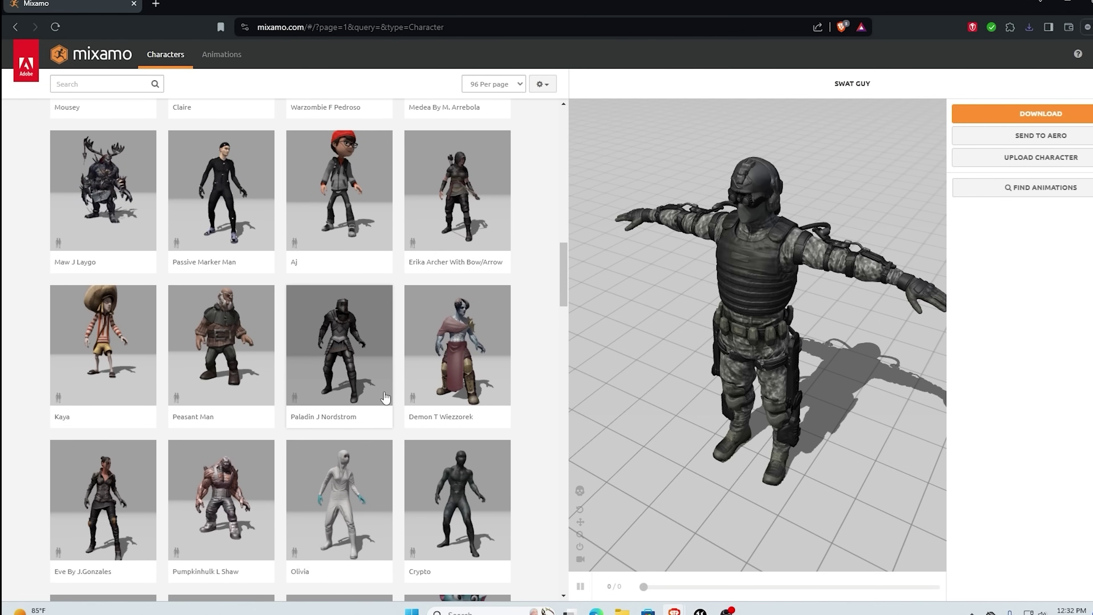
{"action": "scroll", "coordinate": [385, 399], "scroll_direction": "up", "scroll_amount": 2}
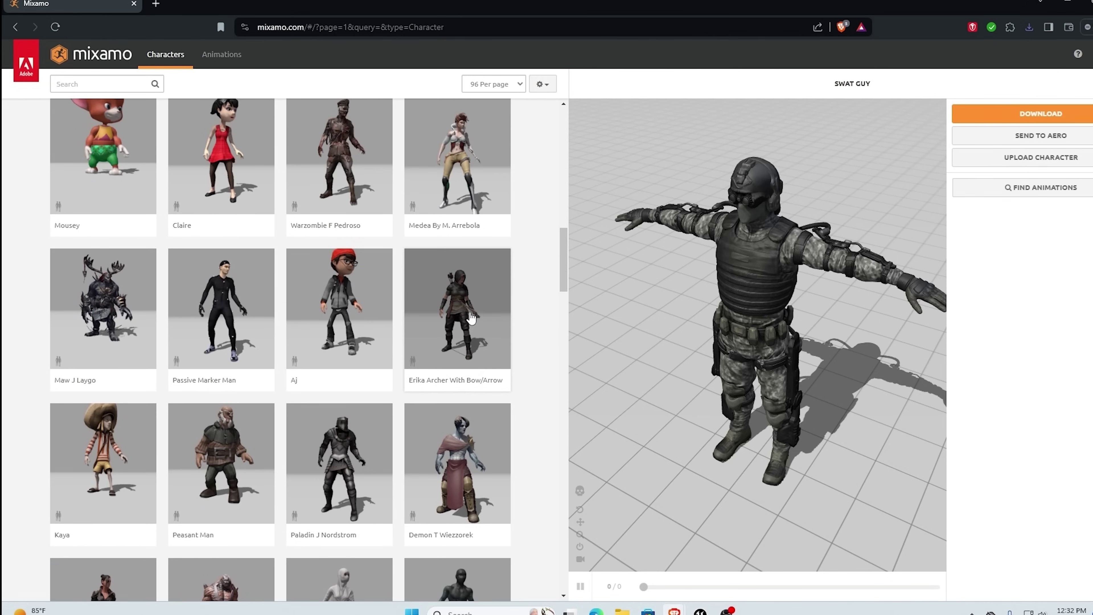
Step: Switch the preview to Erika Archer With Bow/Arrow, then zoom and orbit to a higher view
{"action": "left_click", "coordinate": [460, 318]}
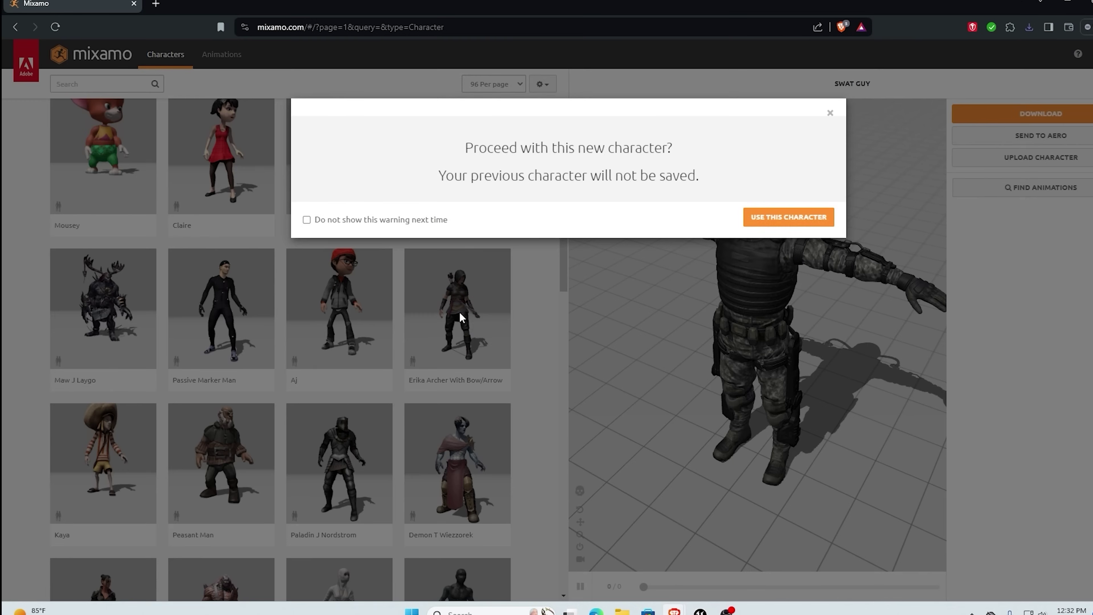
{"action": "left_click", "coordinate": [777, 218]}
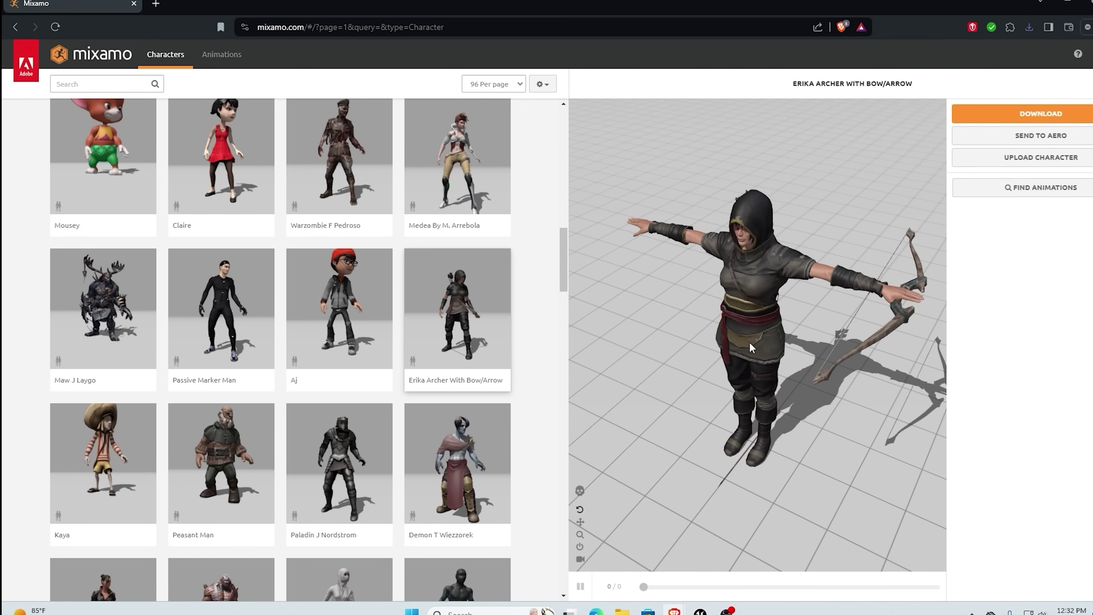
{"action": "scroll", "coordinate": [749, 342], "scroll_direction": "up", "scroll_amount": 5}
{"action": "left_click_drag", "start_coordinate": [748, 338], "coordinate": [788, 343]}
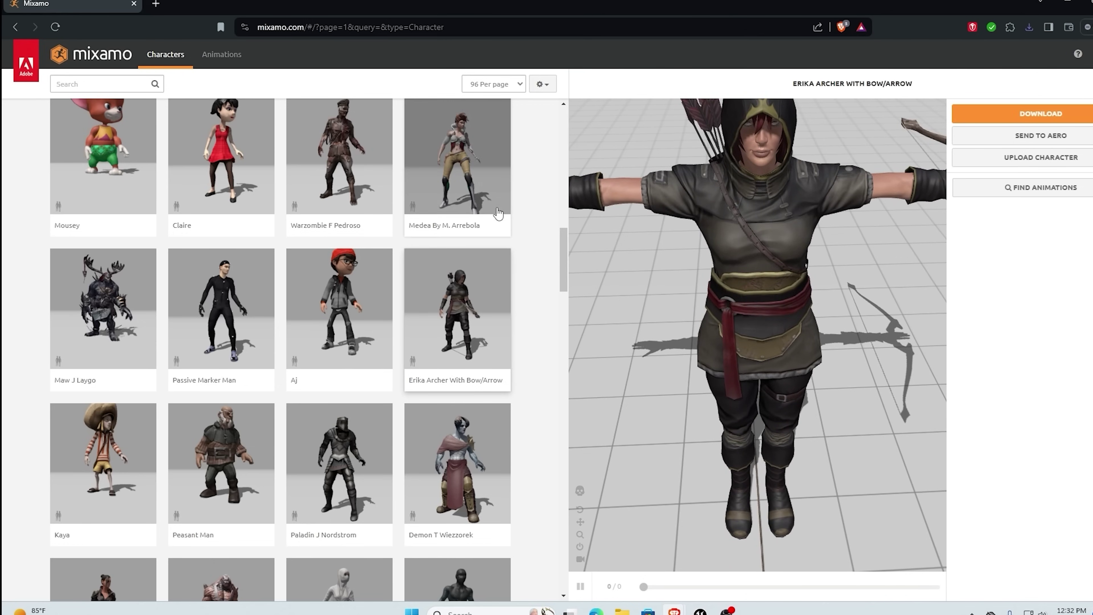
Step: Download Erika Archer as FBX 7.4 in T-pose, then scroll down the character grid
{"action": "left_click", "coordinate": [1034, 115]}
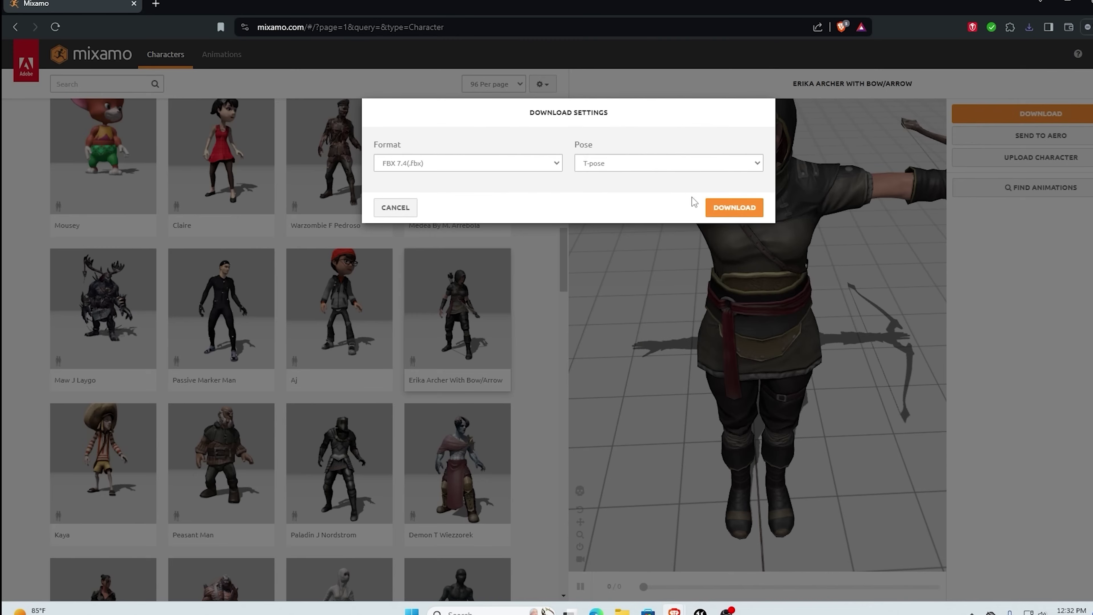
{"action": "left_click", "coordinate": [745, 210]}
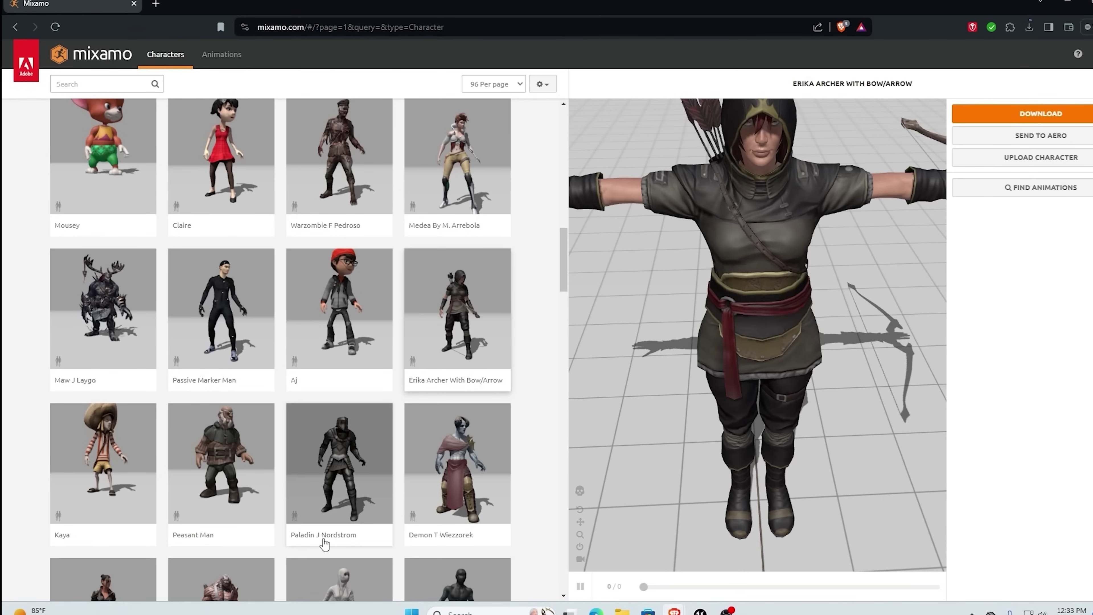
{"action": "scroll", "coordinate": [279, 452], "scroll_direction": "down", "scroll_amount": 7}
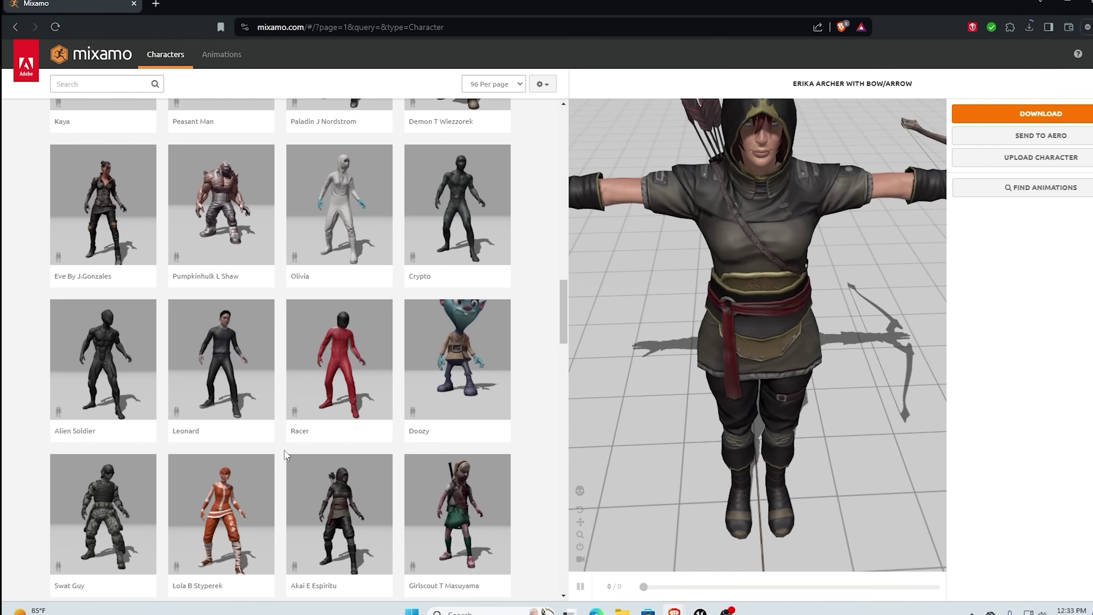
{"action": "scroll", "coordinate": [285, 451], "scroll_direction": "down", "scroll_amount": 5}
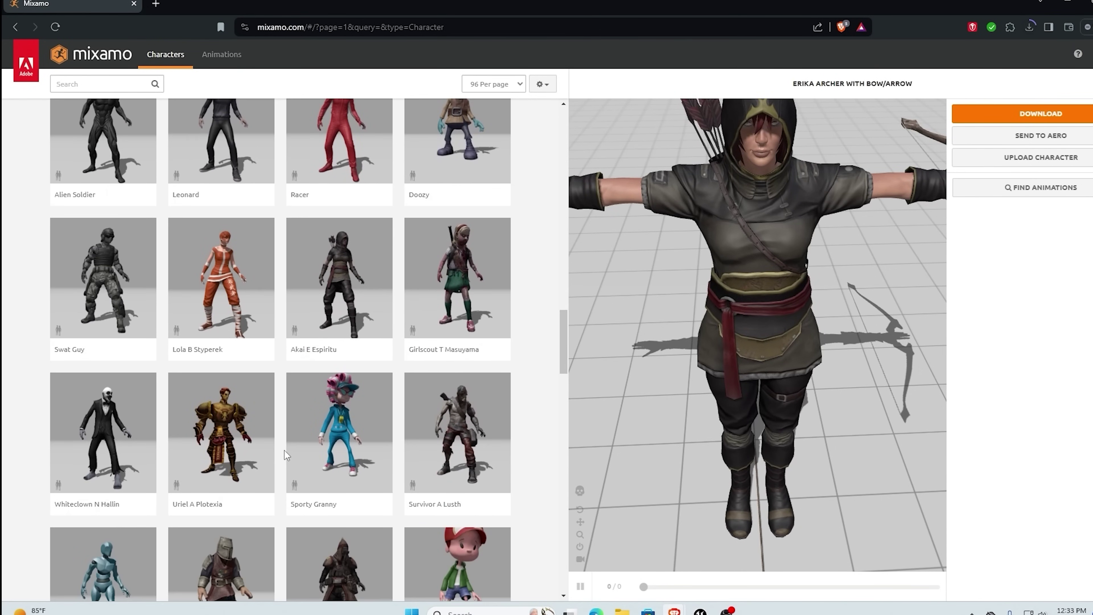
{"action": "scroll", "coordinate": [285, 451], "scroll_direction": "down", "scroll_amount": 7}
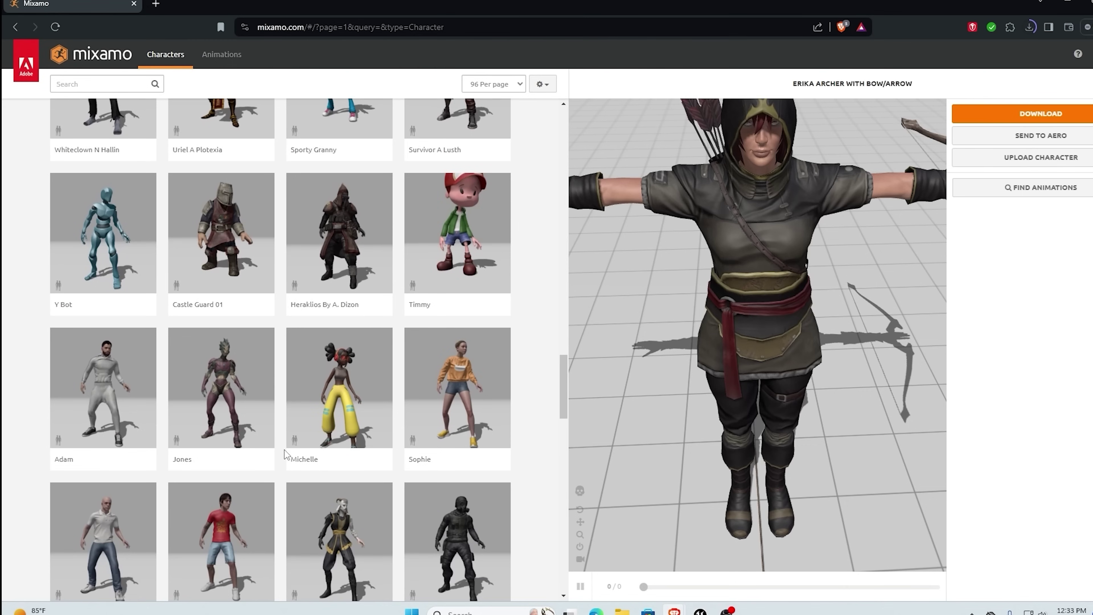
{"action": "scroll", "coordinate": [284, 450], "scroll_direction": "down", "scroll_amount": 3}
{"action": "scroll", "coordinate": [287, 456], "scroll_direction": "down", "scroll_amount": 1}
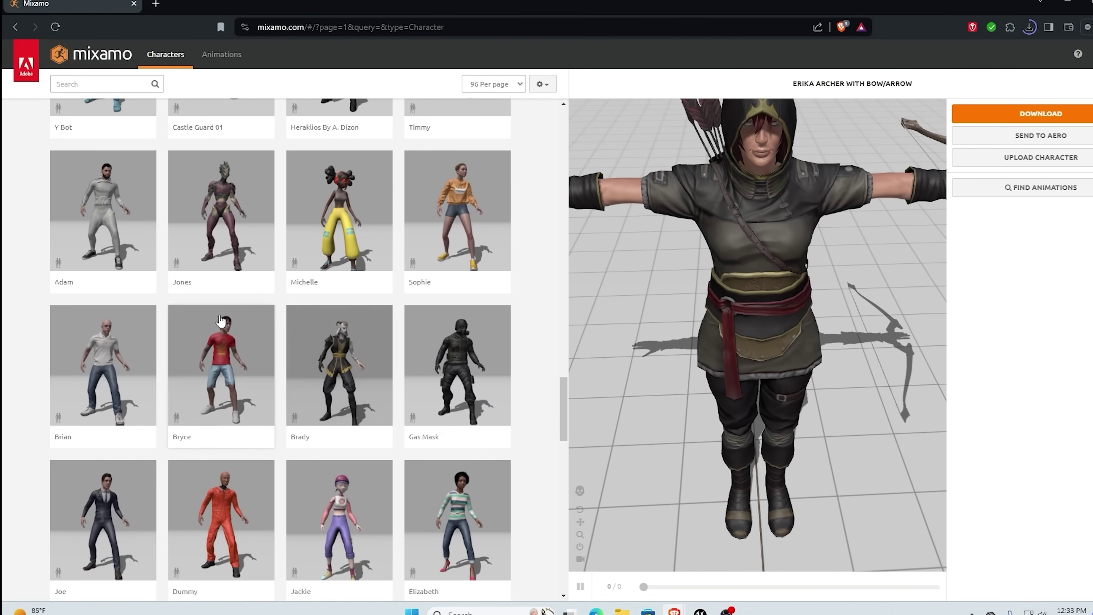
{"action": "scroll", "coordinate": [222, 380], "scroll_direction": "down", "scroll_amount": 8}
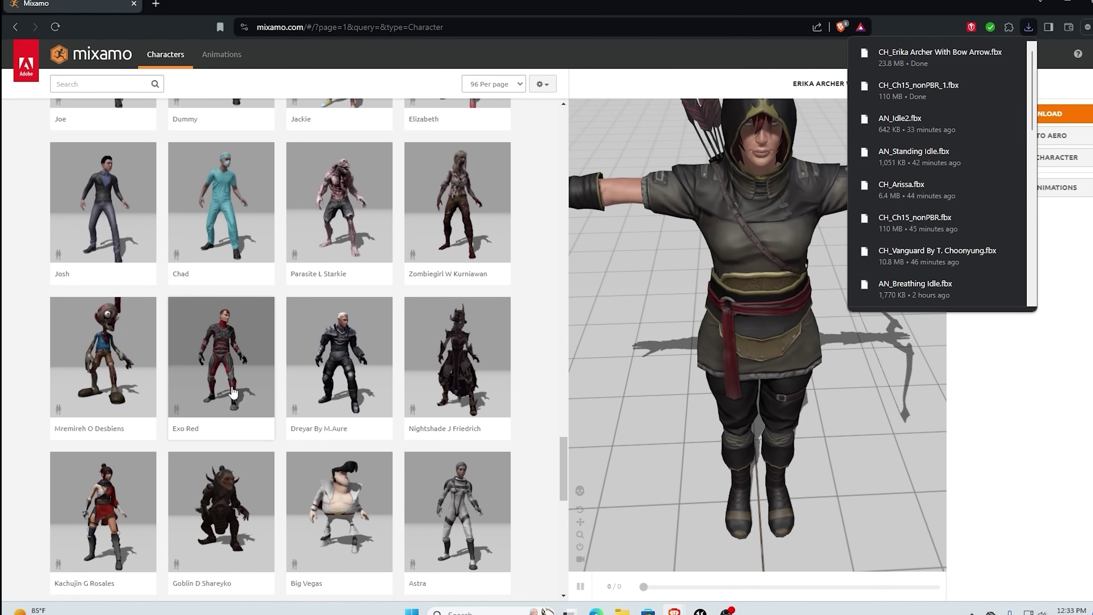
{"action": "scroll", "coordinate": [337, 390], "scroll_direction": "down", "scroll_amount": 2}
Step: Switch the preview to Big Vegas and orbit around the model
{"action": "left_click", "coordinate": [337, 389]}
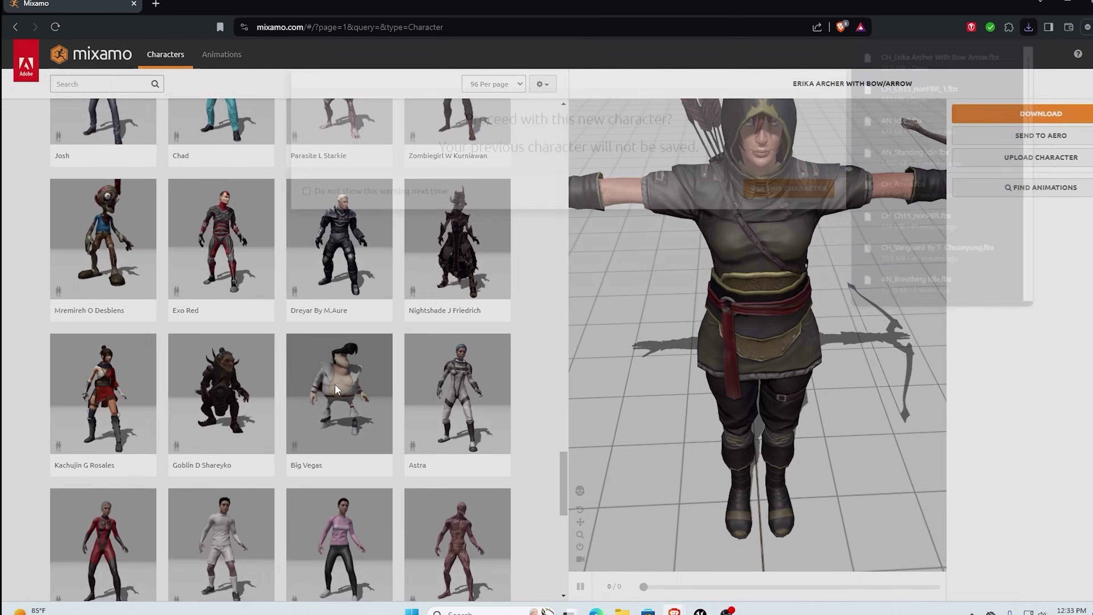
{"action": "left_click", "coordinate": [768, 221]}
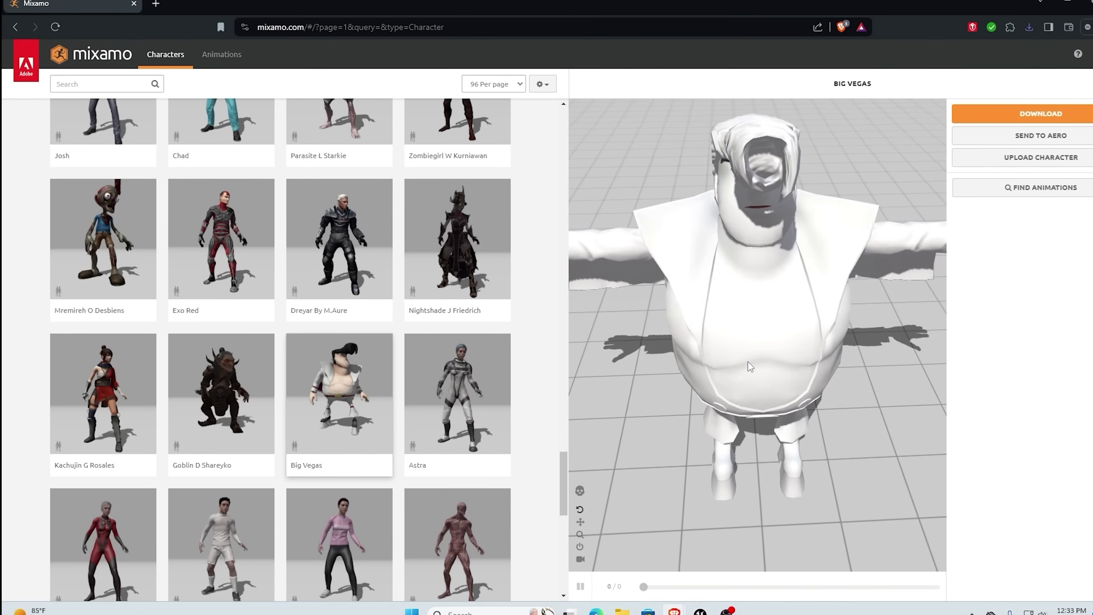
{"action": "left_click_drag", "start_coordinate": [748, 361], "coordinate": [801, 315]}
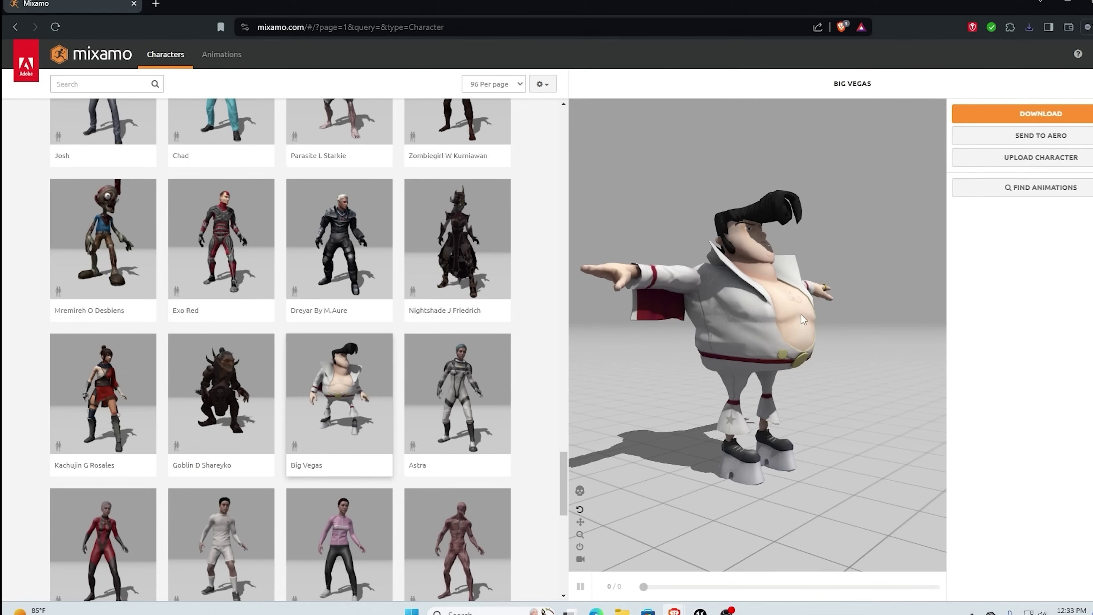
{"action": "scroll", "coordinate": [354, 456], "scroll_direction": "down", "scroll_amount": 6}
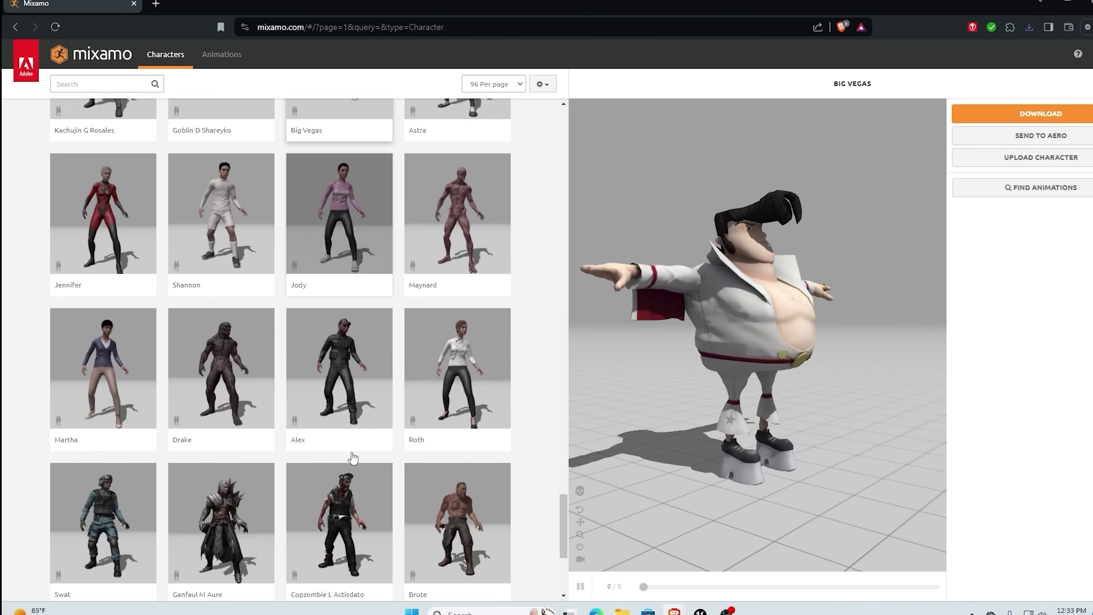
{"action": "scroll", "coordinate": [338, 452], "scroll_direction": "down", "scroll_amount": 1}
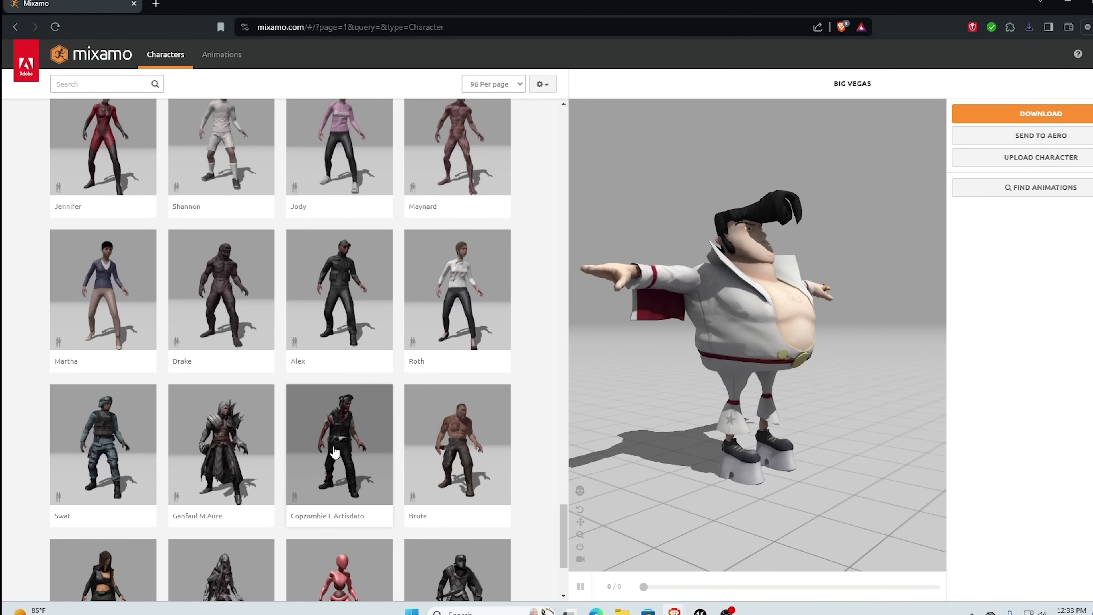
Step: Switch the preview to Drake and orbit him round to a front view
{"action": "left_click", "coordinate": [222, 293]}
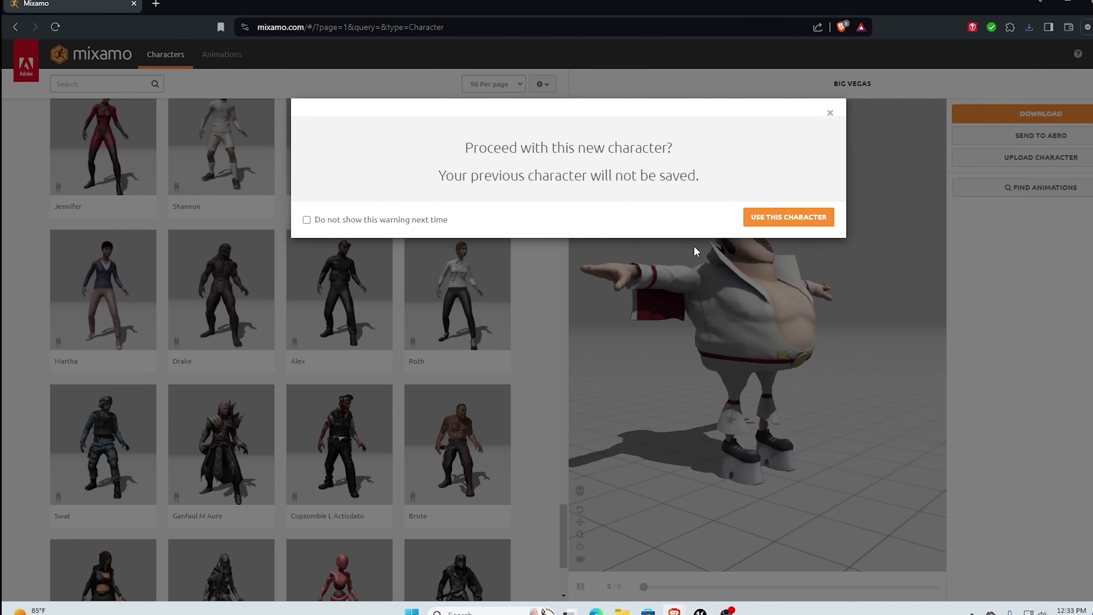
{"action": "left_click", "coordinate": [774, 219]}
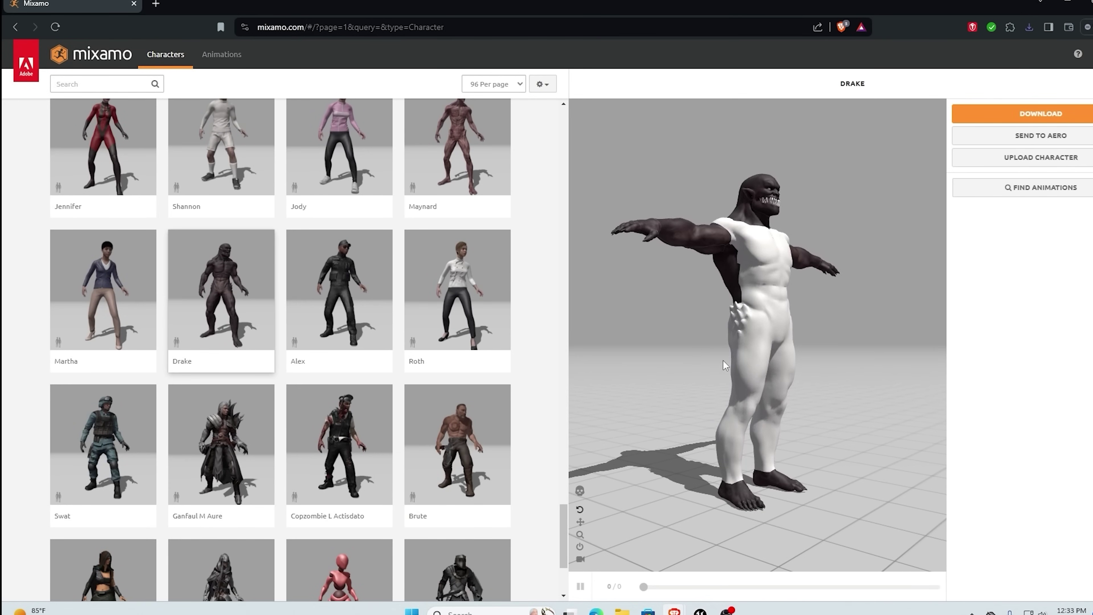
{"action": "left_click_drag", "start_coordinate": [773, 310], "coordinate": [695, 329]}
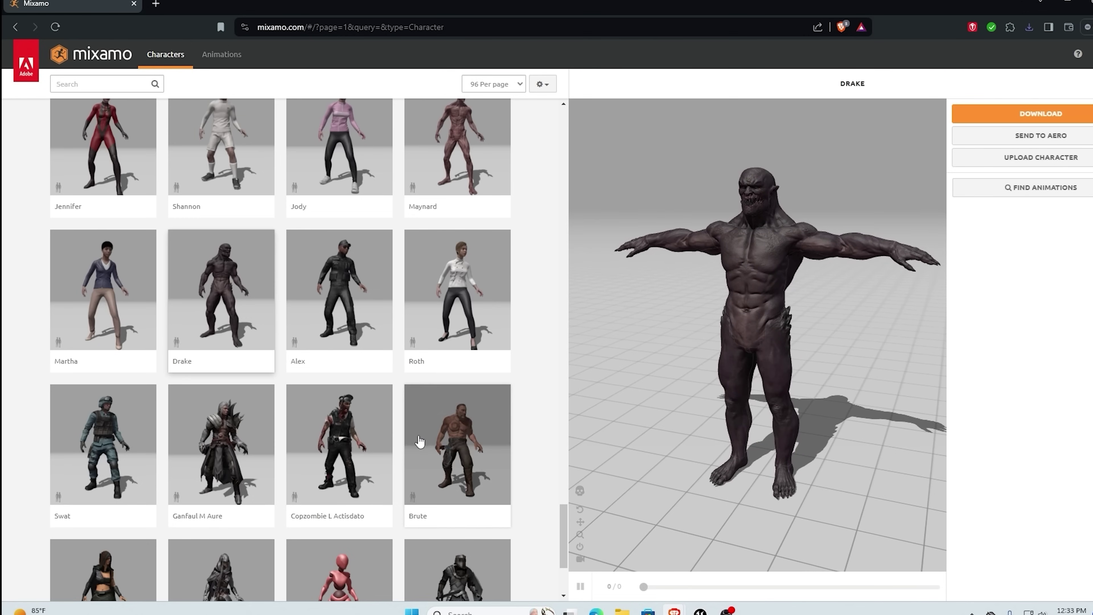
{"action": "scroll", "coordinate": [319, 424], "scroll_direction": "down", "scroll_amount": 3}
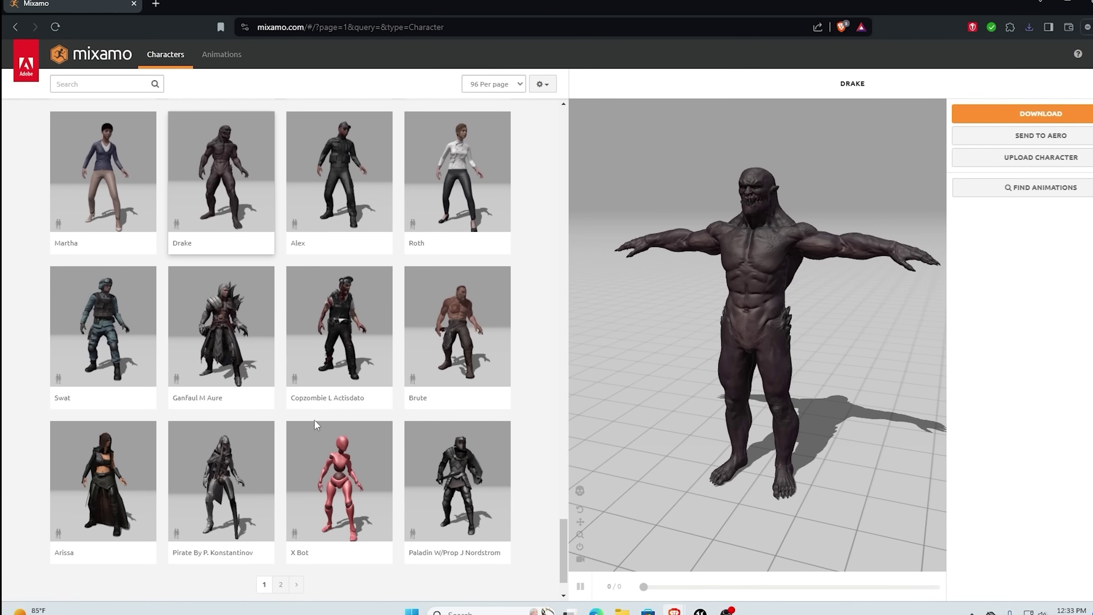
{"action": "scroll", "coordinate": [314, 420], "scroll_direction": "down", "scroll_amount": 2}
Step: Page through the character grid and load Arissa, confirming the switch
{"action": "left_click", "coordinate": [281, 519]}
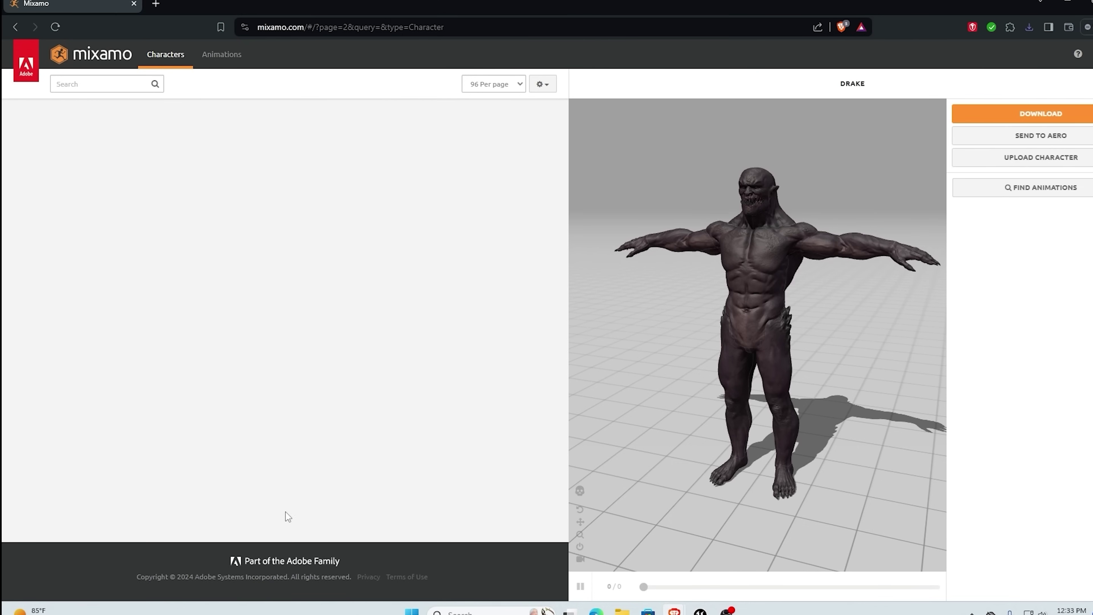
{"action": "scroll", "coordinate": [313, 399], "scroll_direction": "down", "scroll_amount": 2}
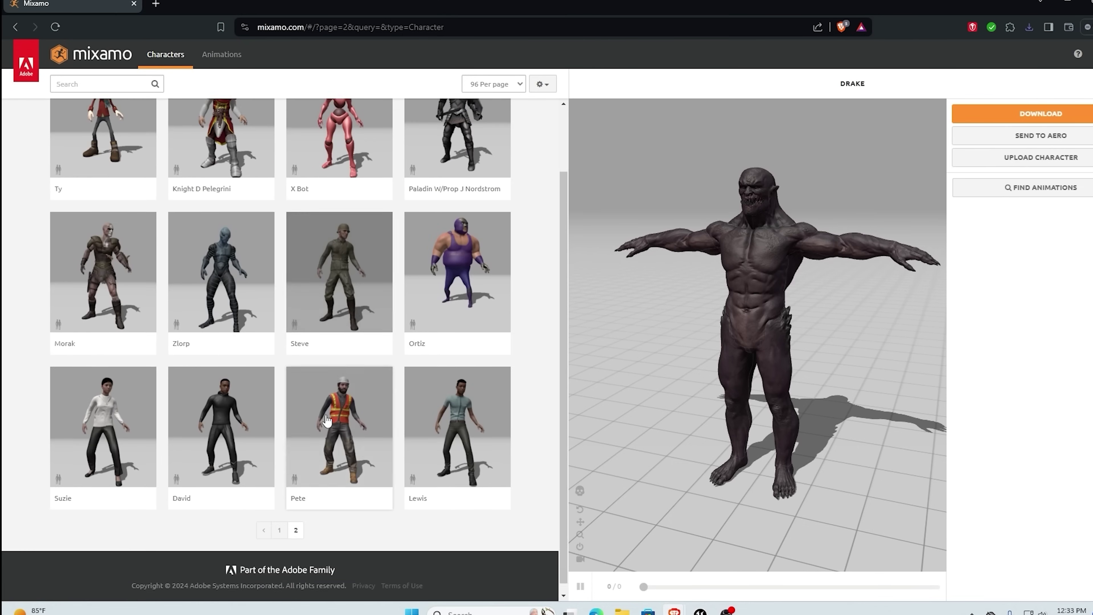
{"action": "left_click", "coordinate": [281, 524]}
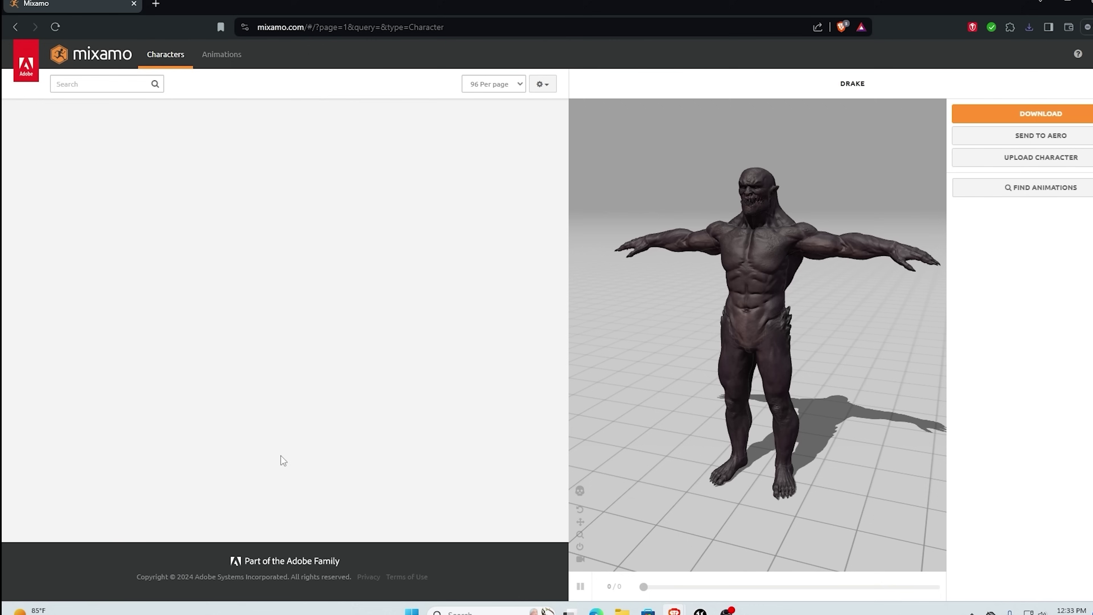
{"action": "scroll", "coordinate": [282, 450], "scroll_direction": "down", "scroll_amount": 15}
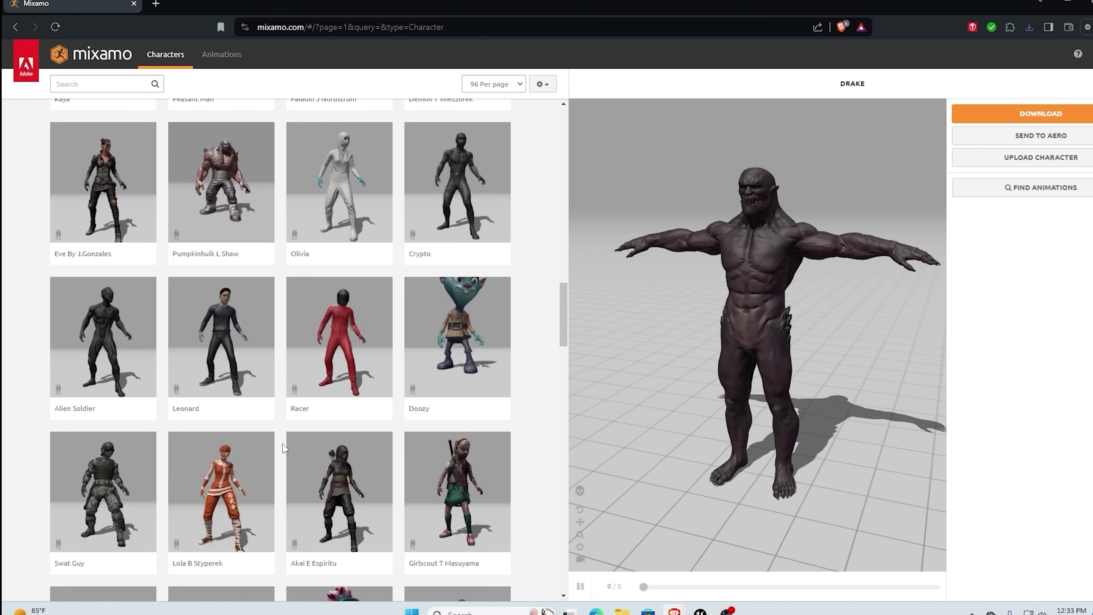
{"action": "scroll", "coordinate": [283, 444], "scroll_direction": "down", "scroll_amount": 15}
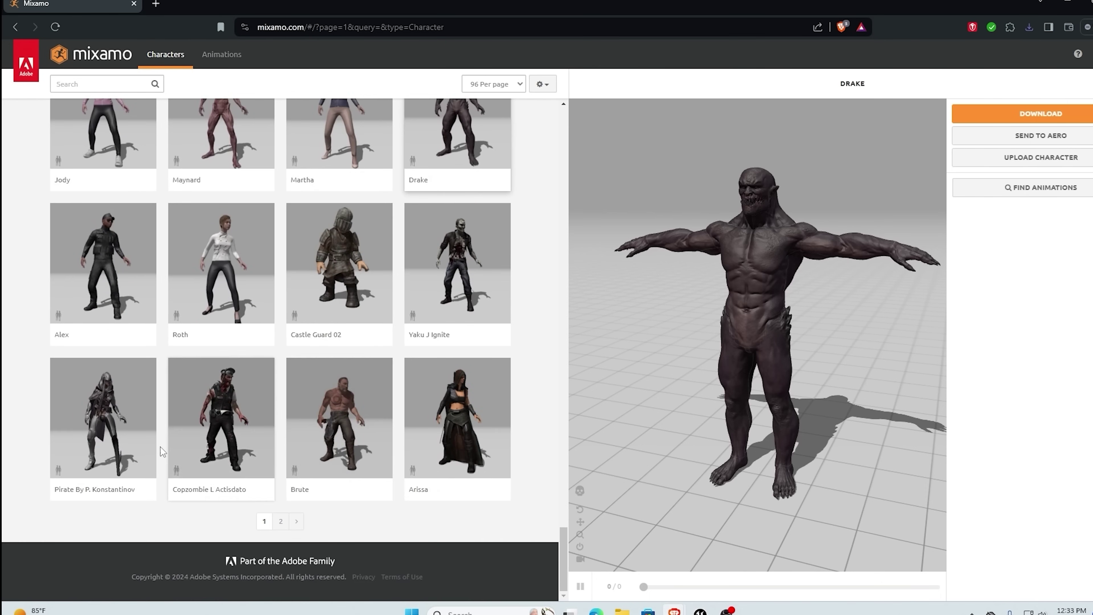
{"action": "left_click", "coordinate": [459, 420]}
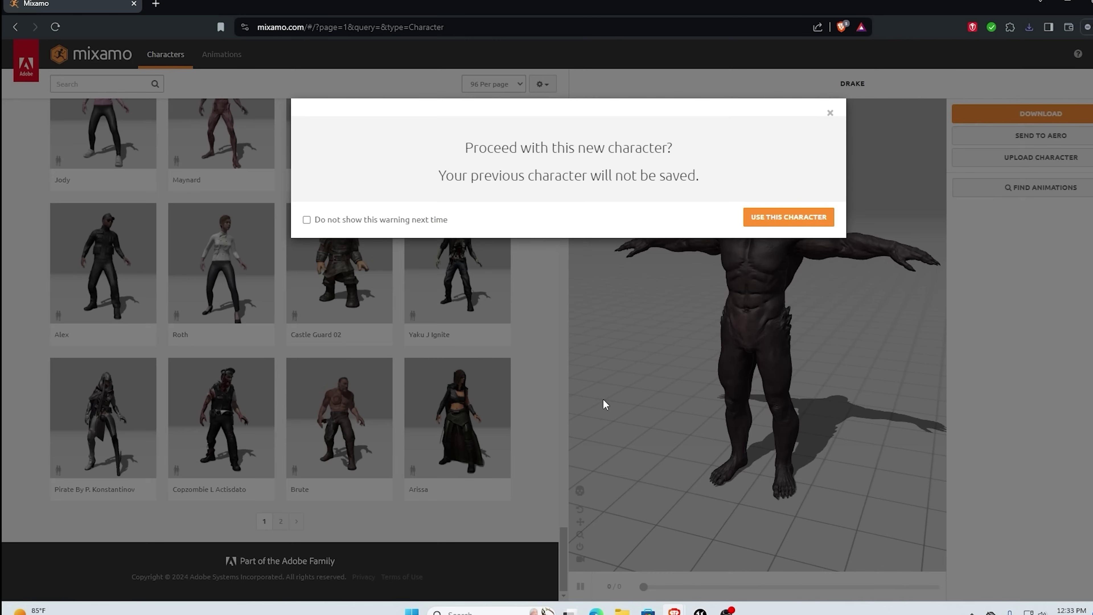
{"action": "left_click", "coordinate": [795, 218]}
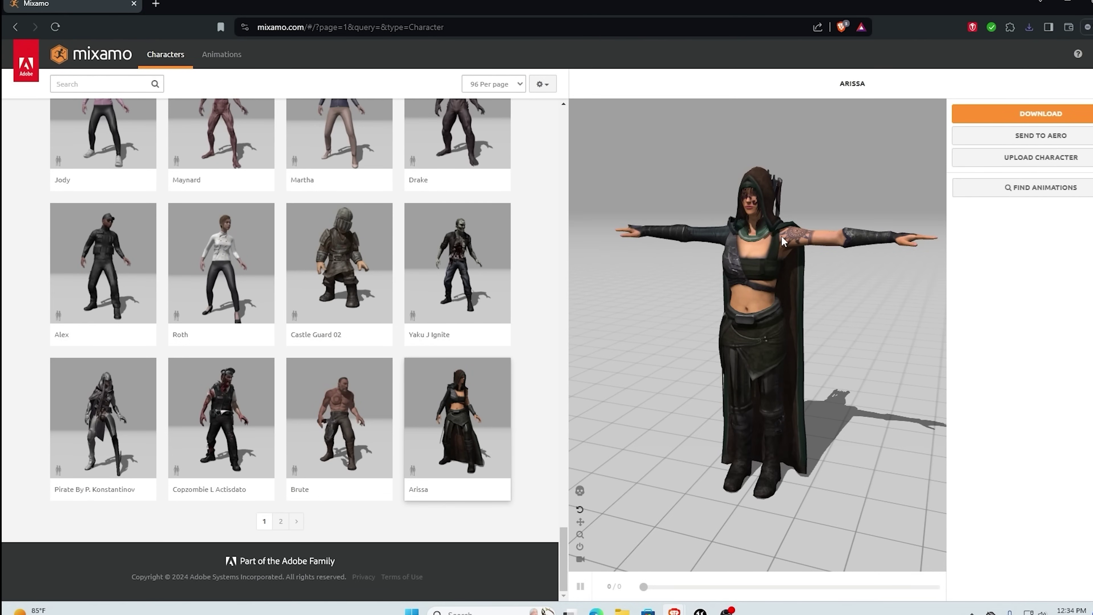
Step: Download Arissa as FBX 7.4 in T-pose, saving it as CH_Arissa2.fbx
{"action": "left_click", "coordinate": [1020, 123]}
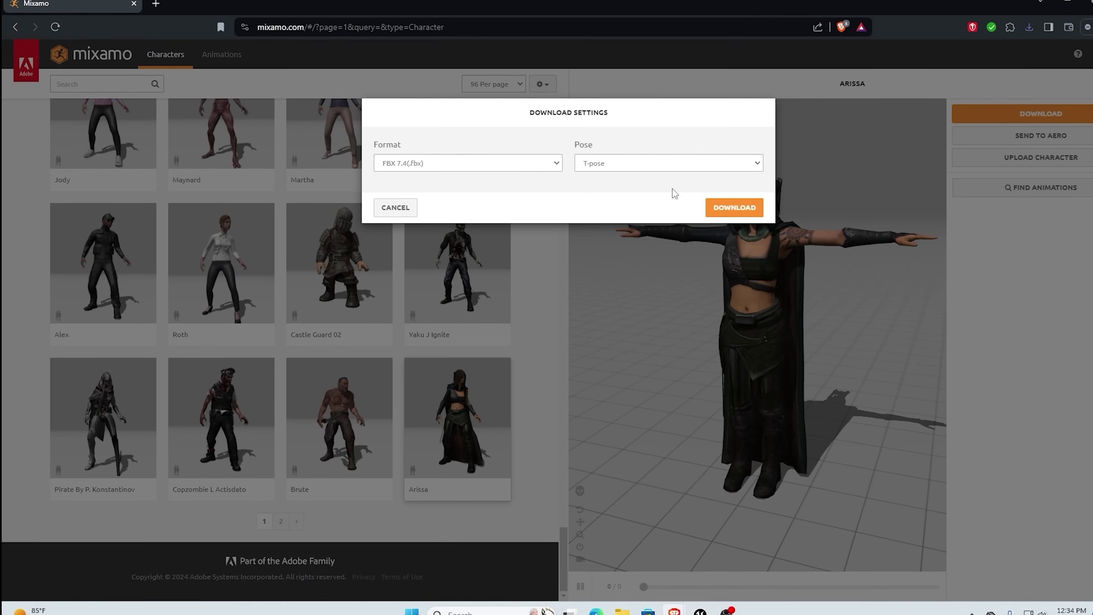
{"action": "left_click", "coordinate": [733, 209]}
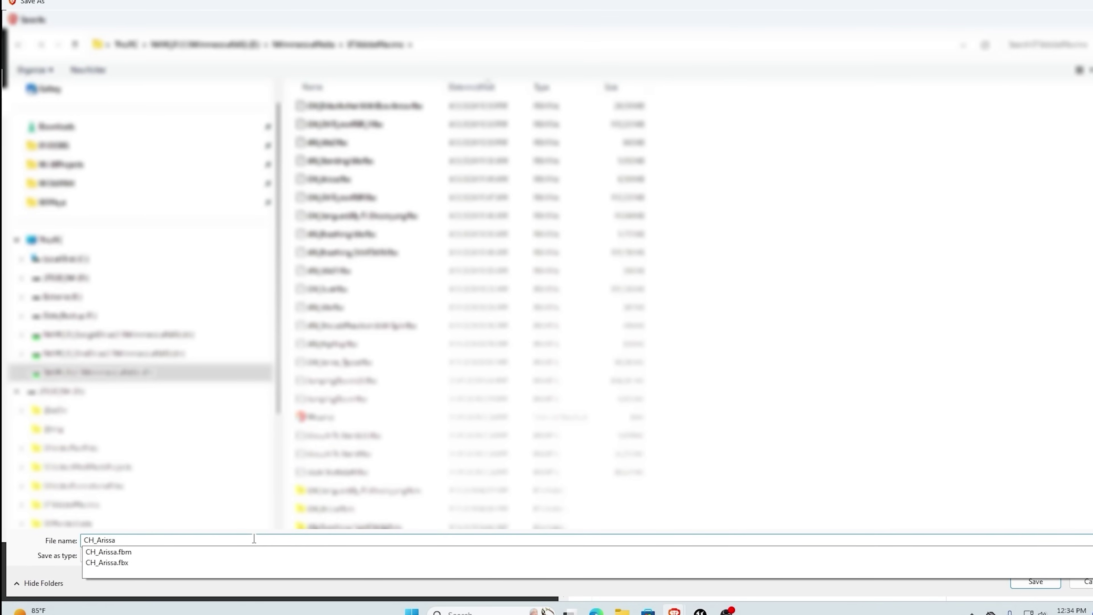
{"action": "type", "text": "2"}
{"action": "key", "text": "Return"}
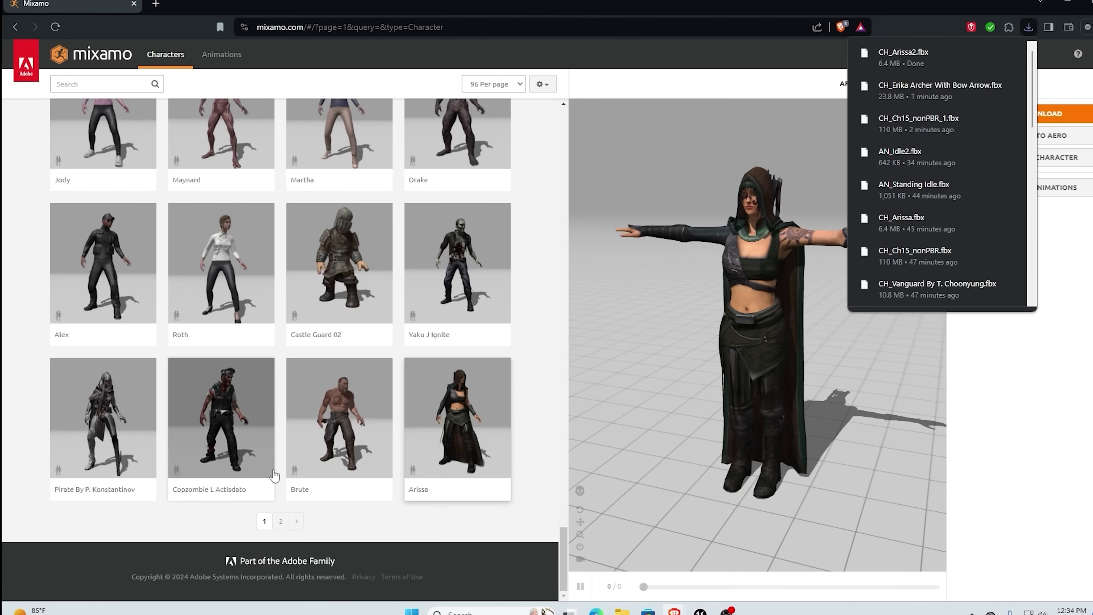
{"action": "left_click", "coordinate": [1012, 411]}
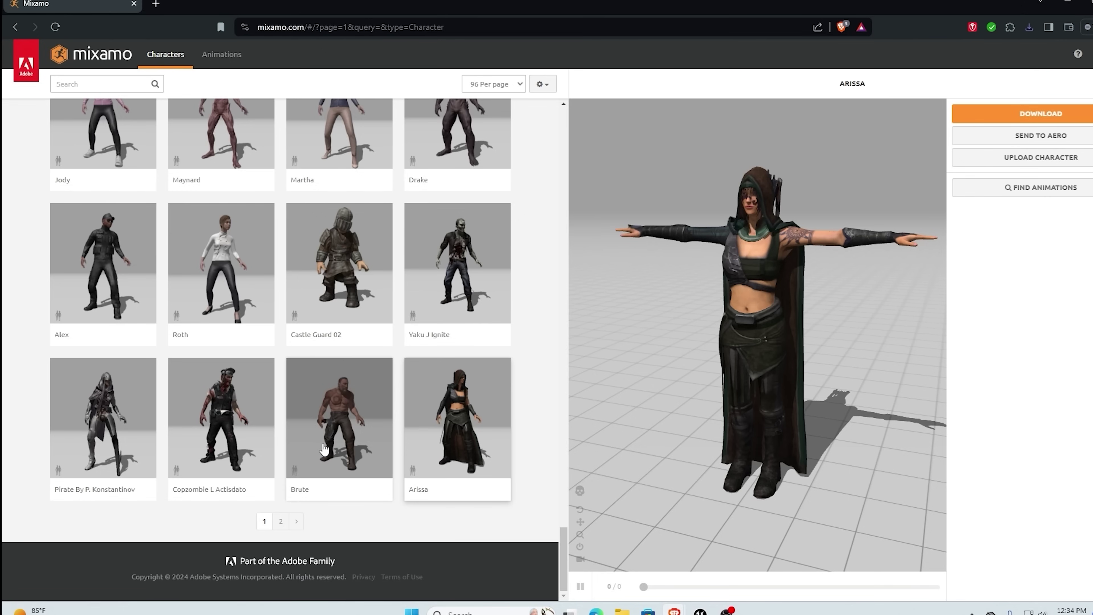
Step: Scroll back up the character grid and swap Arissa for Vanguard By T. Choonyung
{"action": "scroll", "coordinate": [309, 392], "scroll_direction": "up", "scroll_amount": 10}
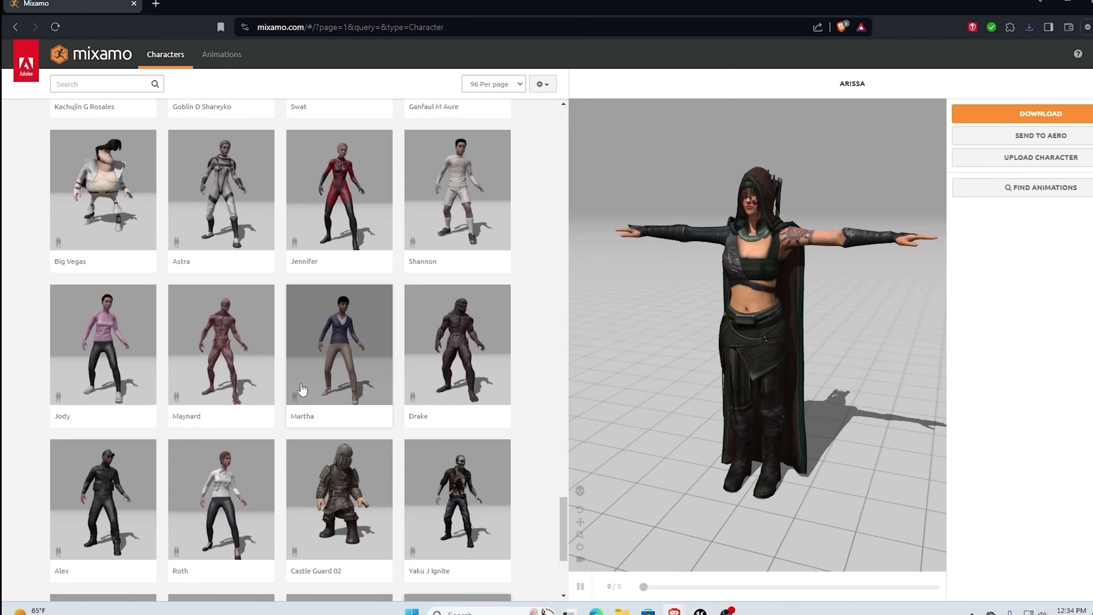
{"action": "scroll", "coordinate": [300, 390], "scroll_direction": "up", "scroll_amount": 10}
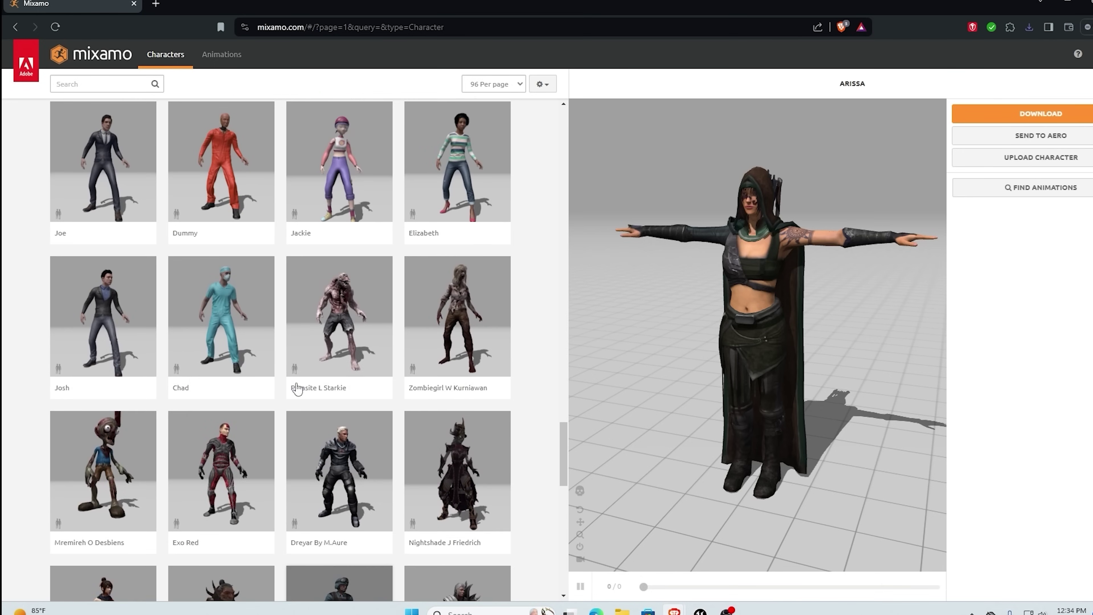
{"action": "scroll", "coordinate": [298, 389], "scroll_direction": "up", "scroll_amount": 10}
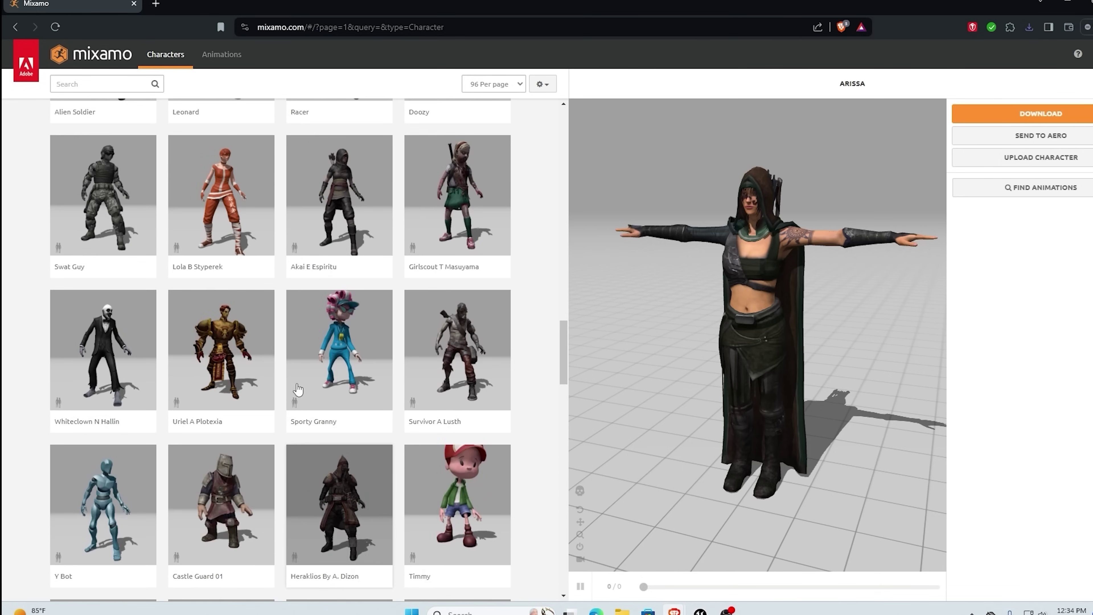
{"action": "scroll", "coordinate": [299, 389], "scroll_direction": "up", "scroll_amount": 10}
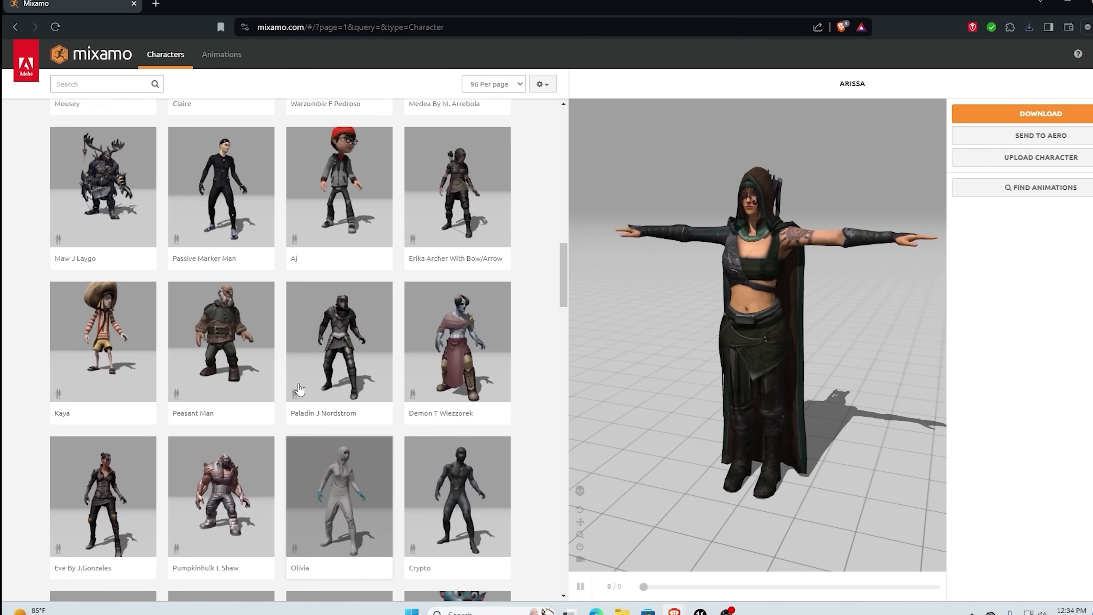
{"action": "scroll", "coordinate": [301, 390], "scroll_direction": "up", "scroll_amount": 4}
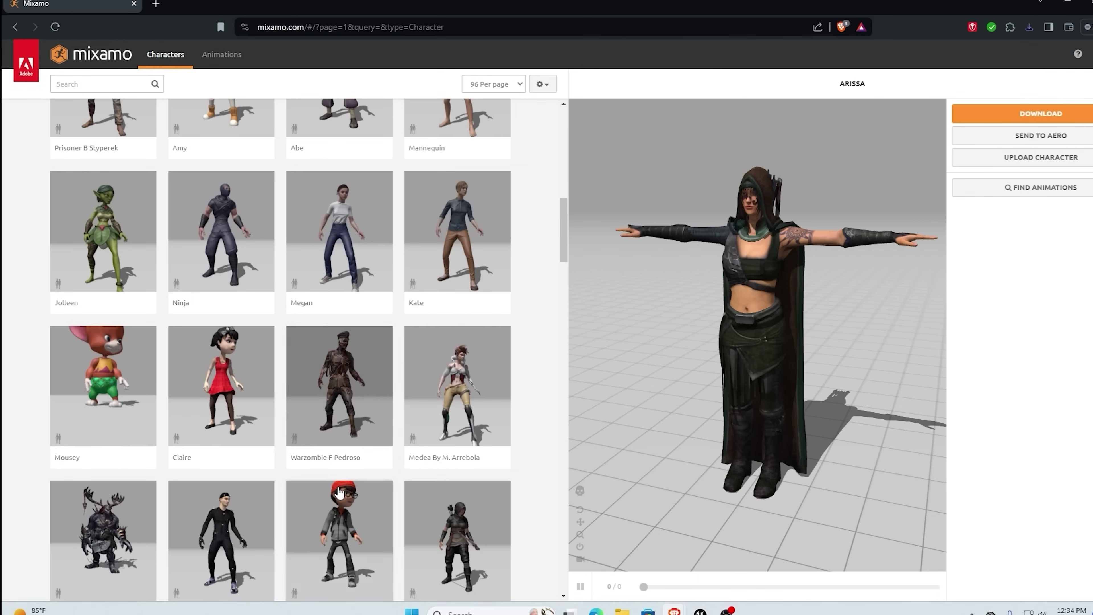
{"action": "scroll", "coordinate": [339, 482], "scroll_direction": "down", "scroll_amount": 3}
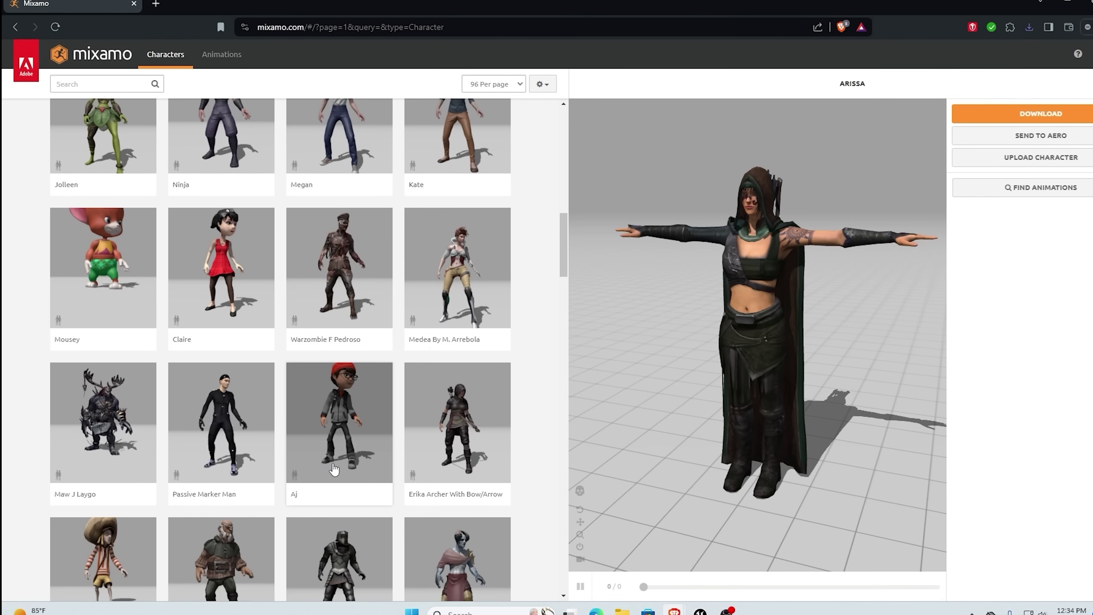
{"action": "scroll", "coordinate": [335, 470], "scroll_direction": "up", "scroll_amount": 10}
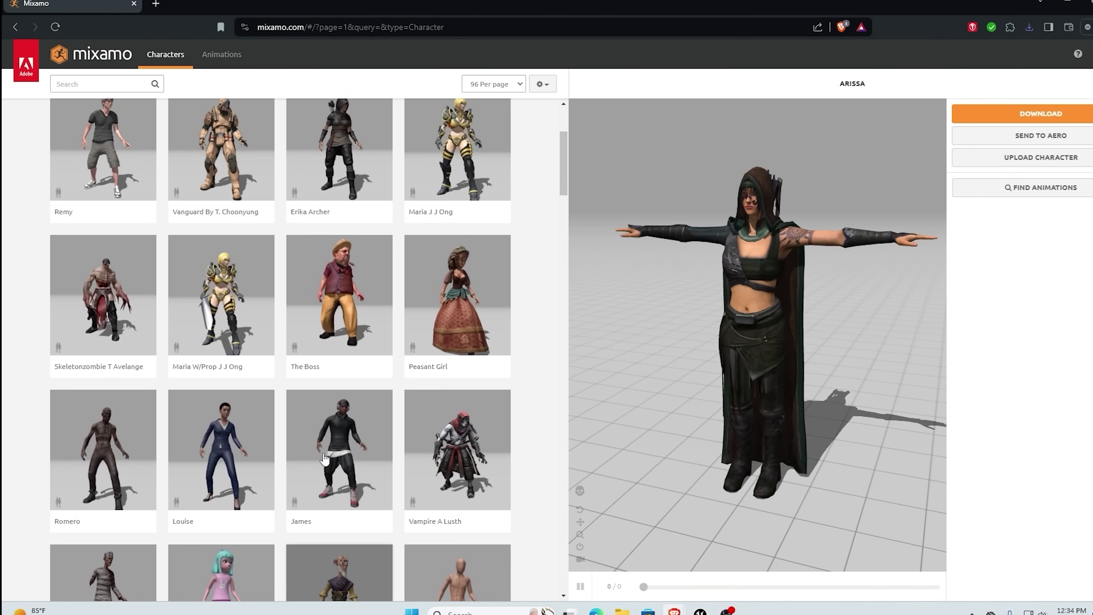
{"action": "scroll", "coordinate": [325, 460], "scroll_direction": "up", "scroll_amount": 4}
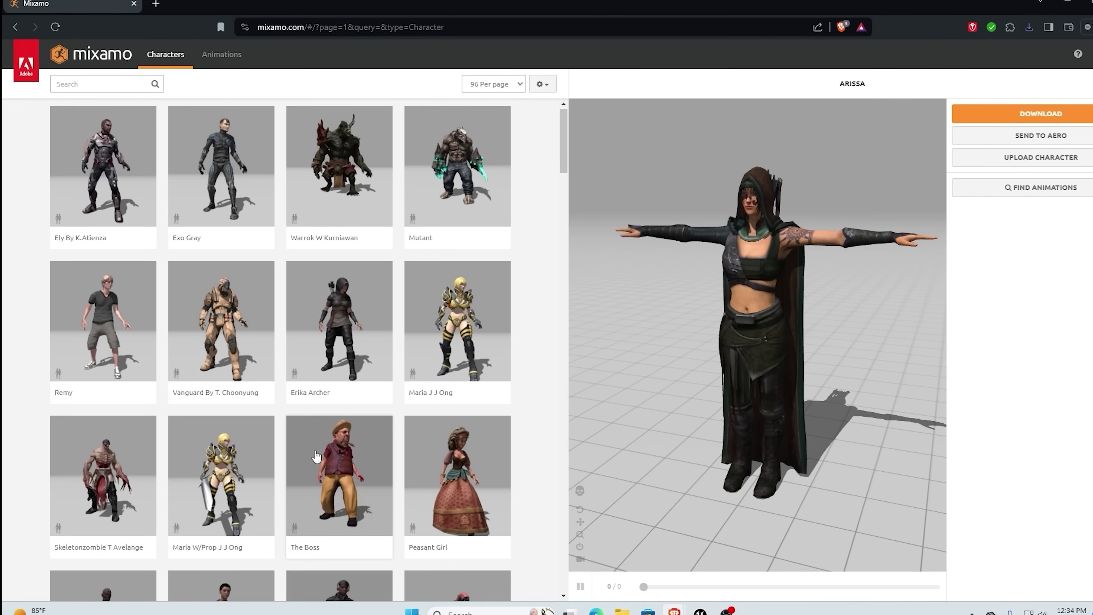
{"action": "left_click", "coordinate": [215, 341]}
{"action": "left_click", "coordinate": [769, 229]}
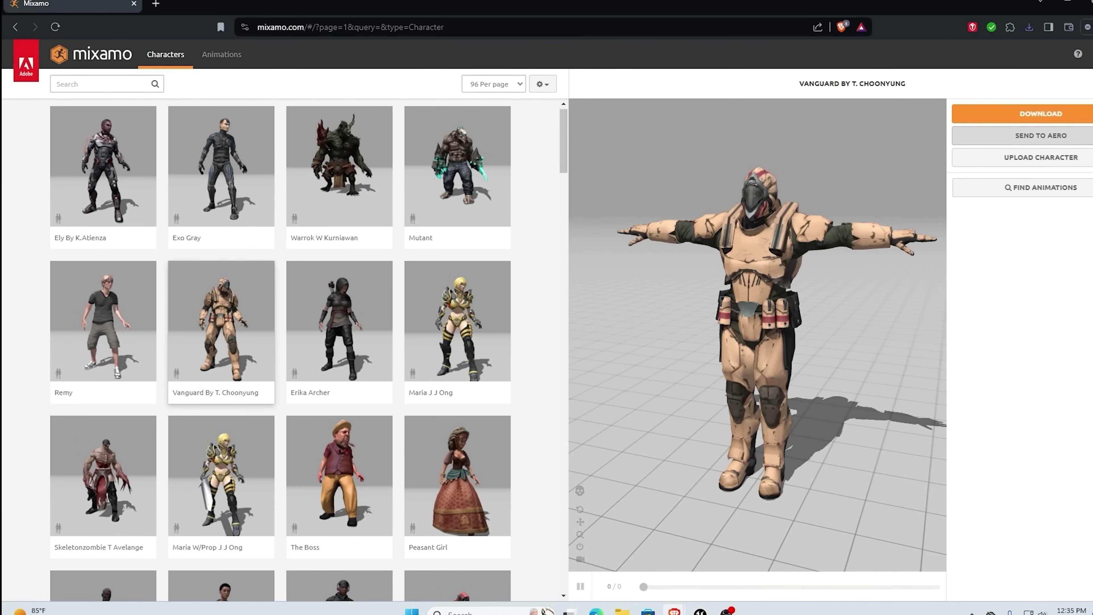
Step: Download Vanguard By T. Choonyung as FBX 7.4 in T-pose under its default name
{"action": "left_click", "coordinate": [1082, 118]}
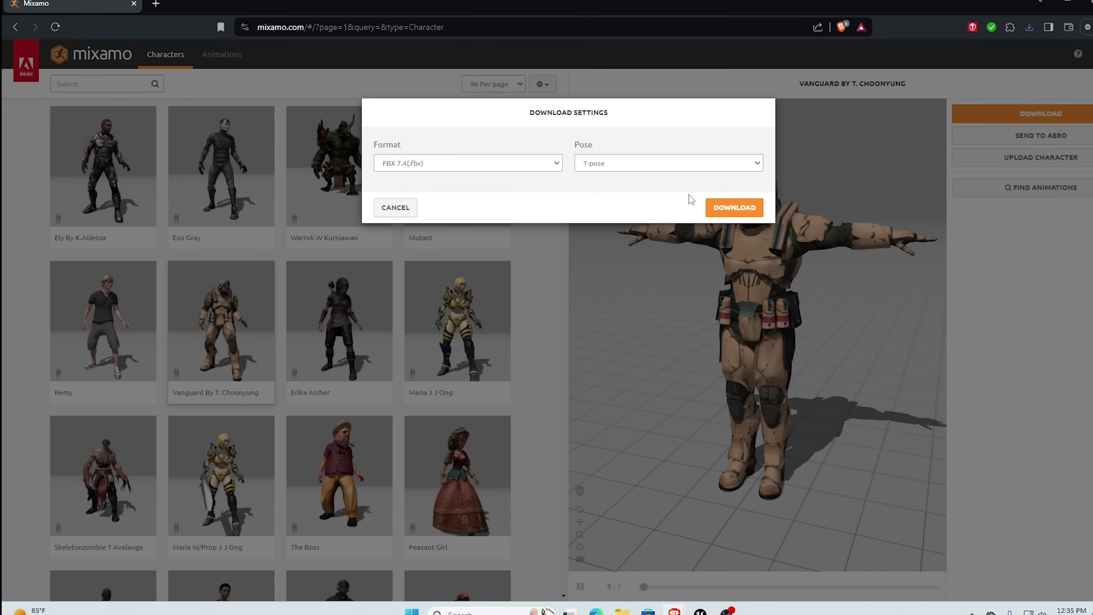
{"action": "left_click", "coordinate": [736, 208]}
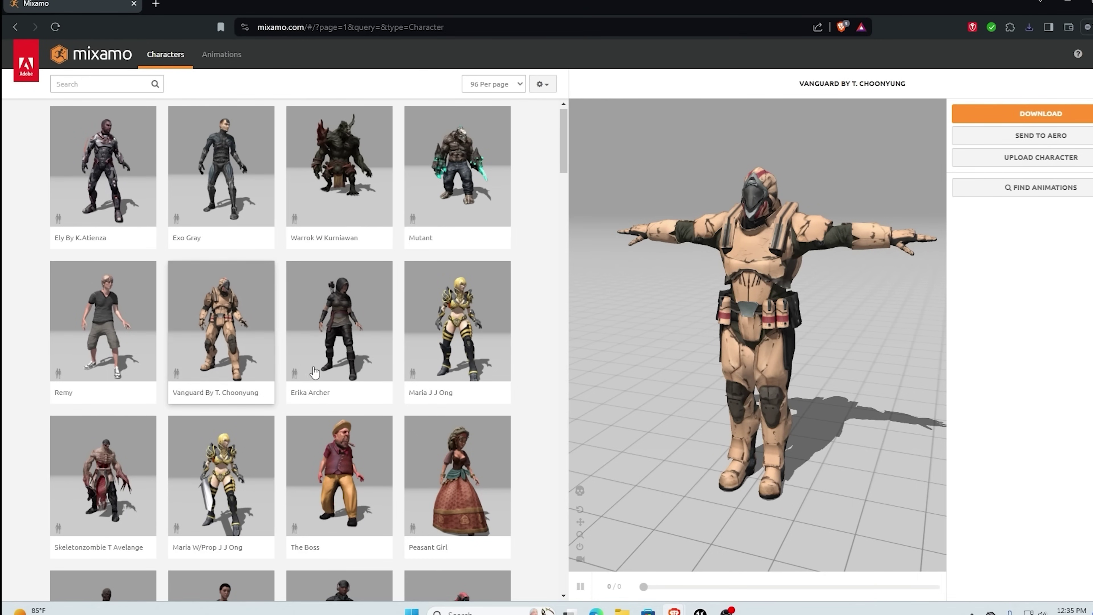
Step: Preview the Standing Cover Turn animation on Vanguard from the animation library
{"action": "left_click", "coordinate": [220, 60]}
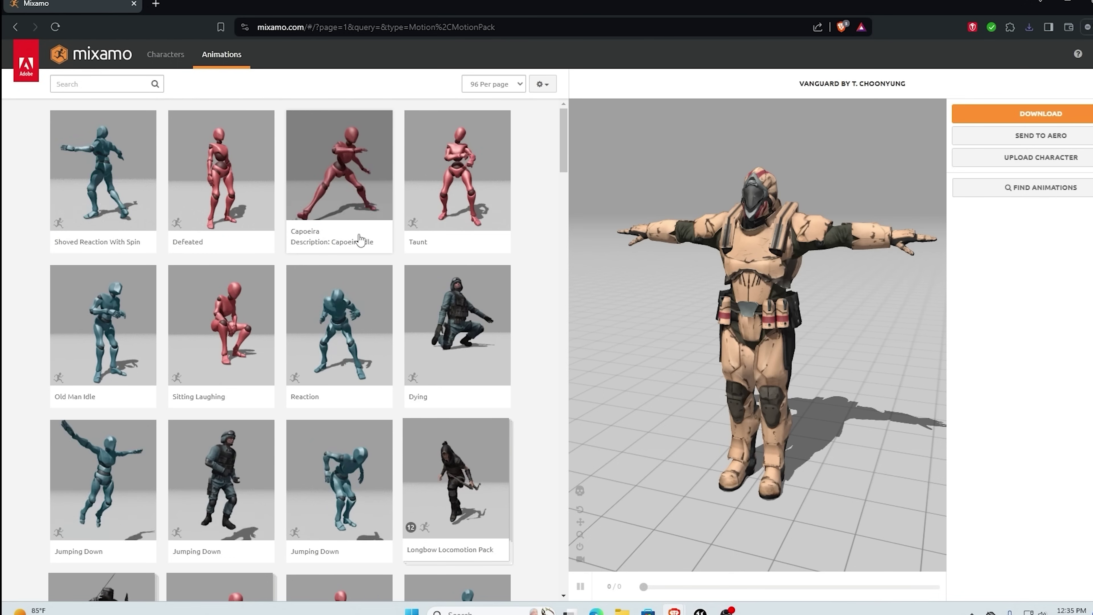
{"action": "scroll", "coordinate": [292, 357], "scroll_direction": "down", "scroll_amount": 8}
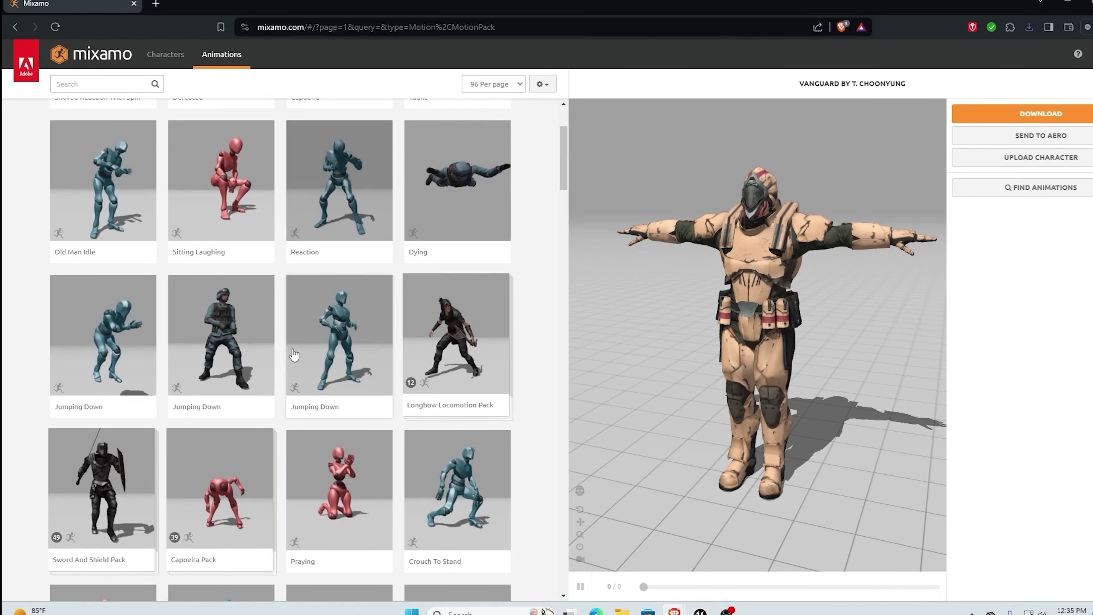
{"action": "scroll", "coordinate": [293, 363], "scroll_direction": "down", "scroll_amount": 10}
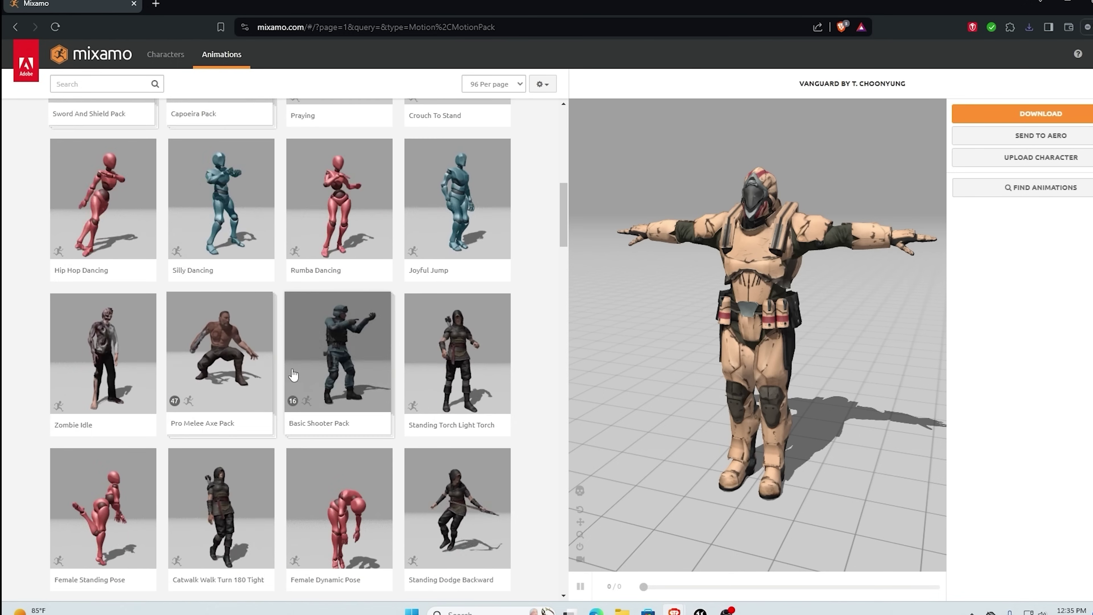
{"action": "left_click", "coordinate": [457, 379]}
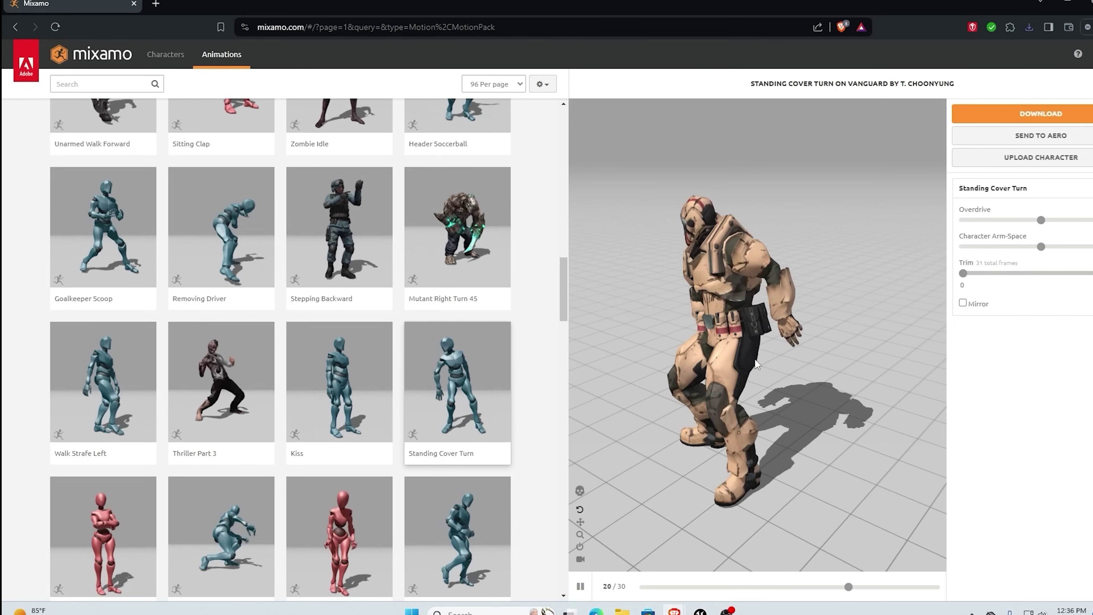
Step: Search animations for 'standing' and preview Standing W/Briefcase Idle on the character
{"action": "scroll", "coordinate": [305, 305], "scroll_direction": "up", "scroll_amount": 20}
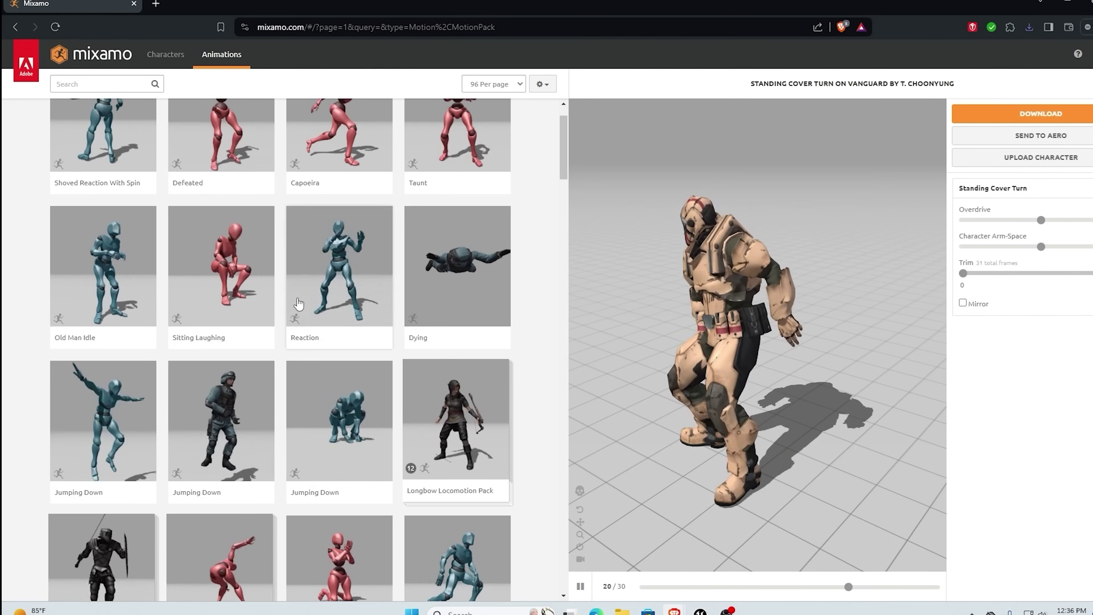
{"action": "left_click", "coordinate": [130, 84]}
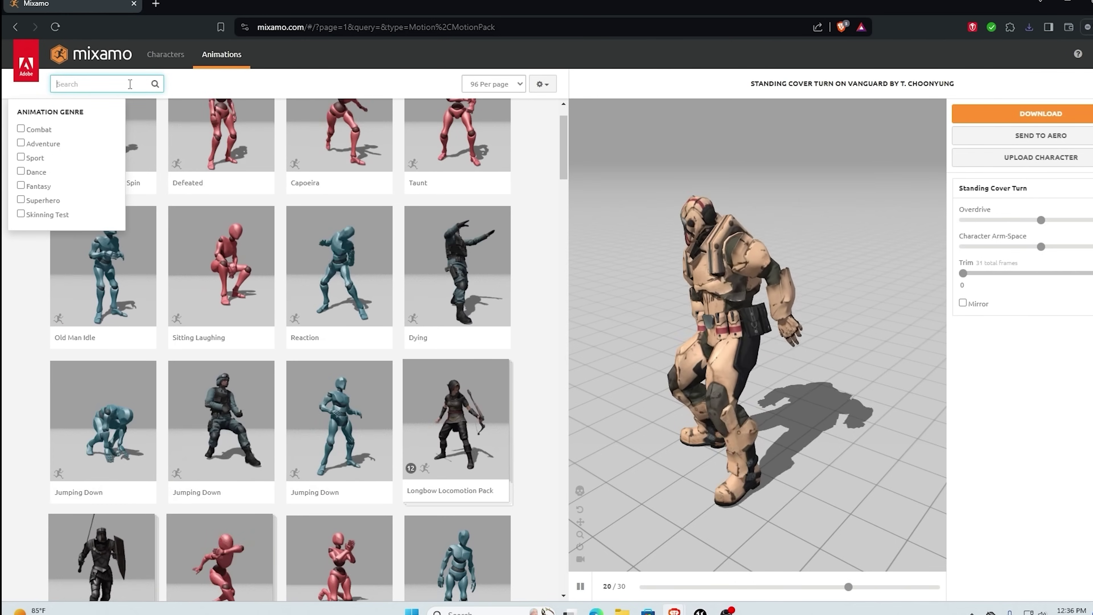
{"action": "type", "text": "standing"}
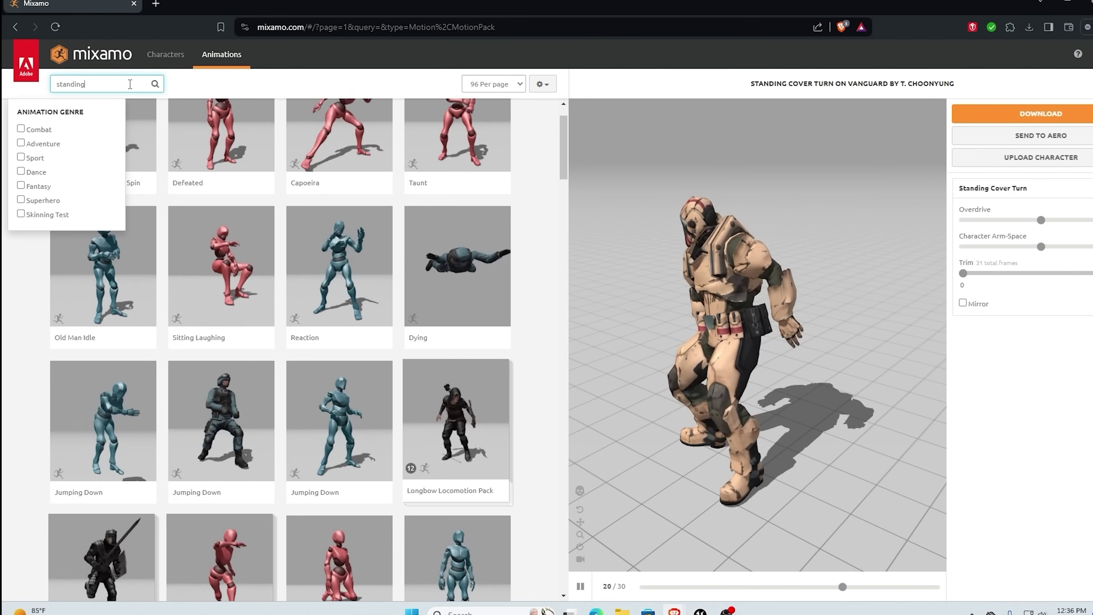
{"action": "key", "text": "Return"}
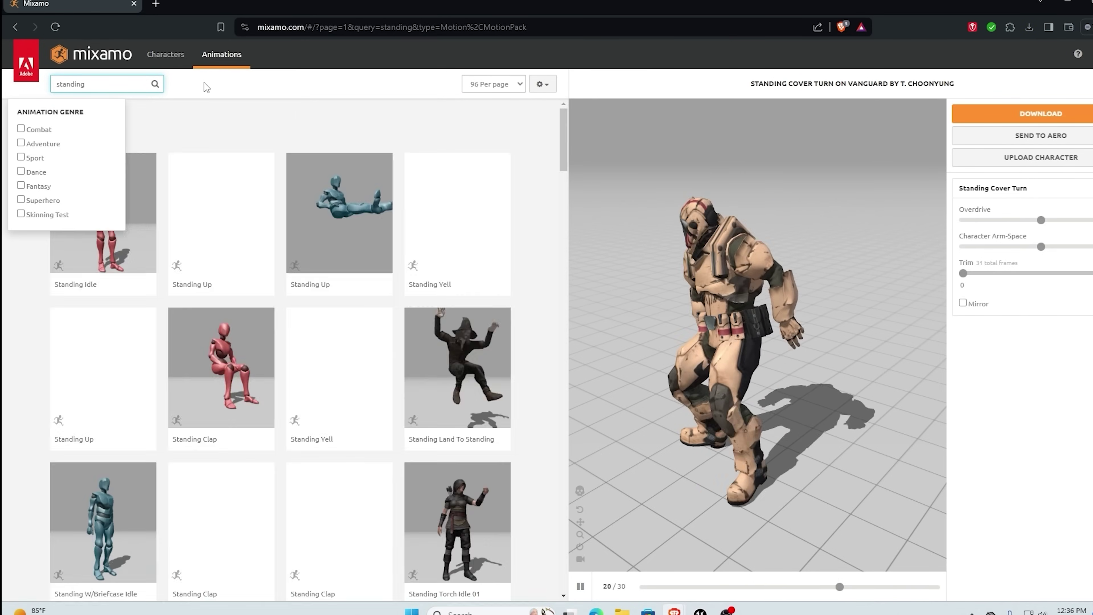
{"action": "left_click", "coordinate": [204, 82]}
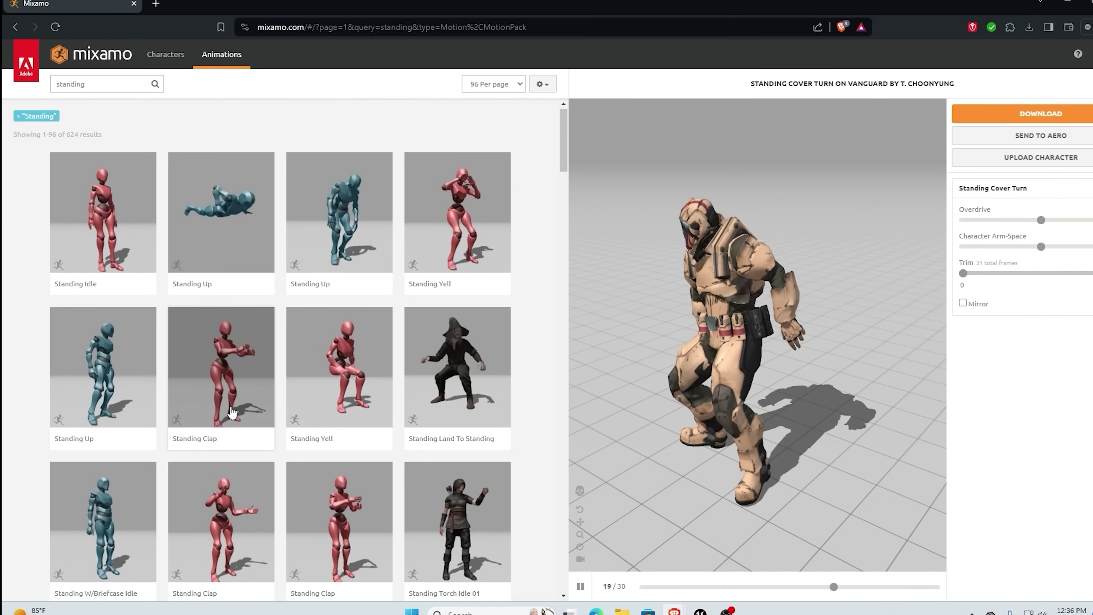
{"action": "scroll", "coordinate": [130, 418], "scroll_direction": "down", "scroll_amount": 3}
{"action": "left_click", "coordinate": [112, 414]}
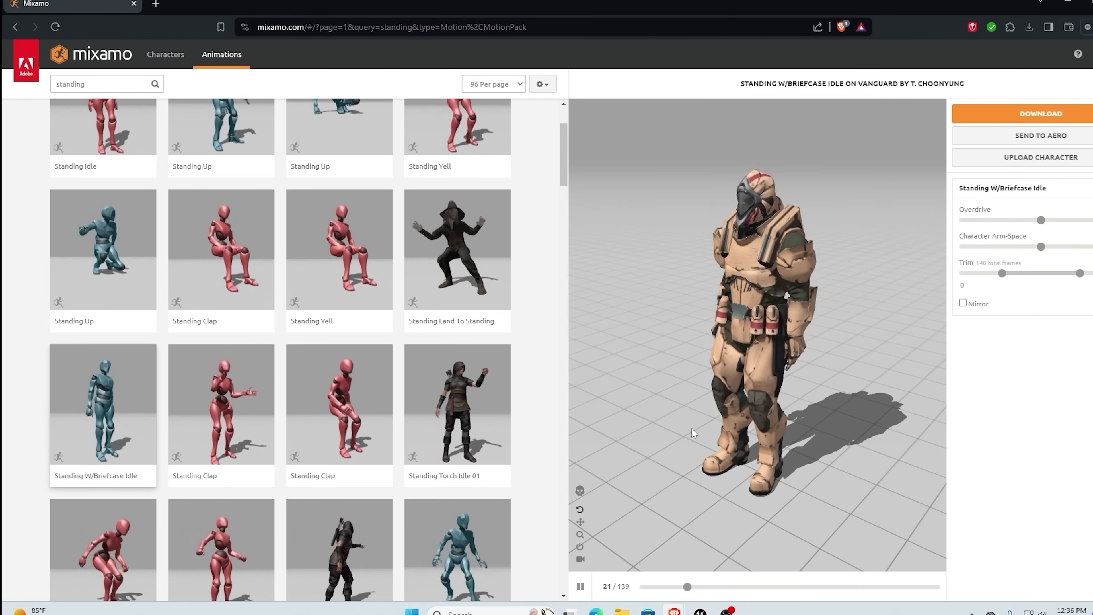
Step: Orbit the preview, scroll through the 'standing' results, and click into the search box
{"action": "left_click_drag", "start_coordinate": [710, 414], "coordinate": [792, 393]}
{"action": "scroll", "coordinate": [283, 447], "scroll_direction": "down", "scroll_amount": 12}
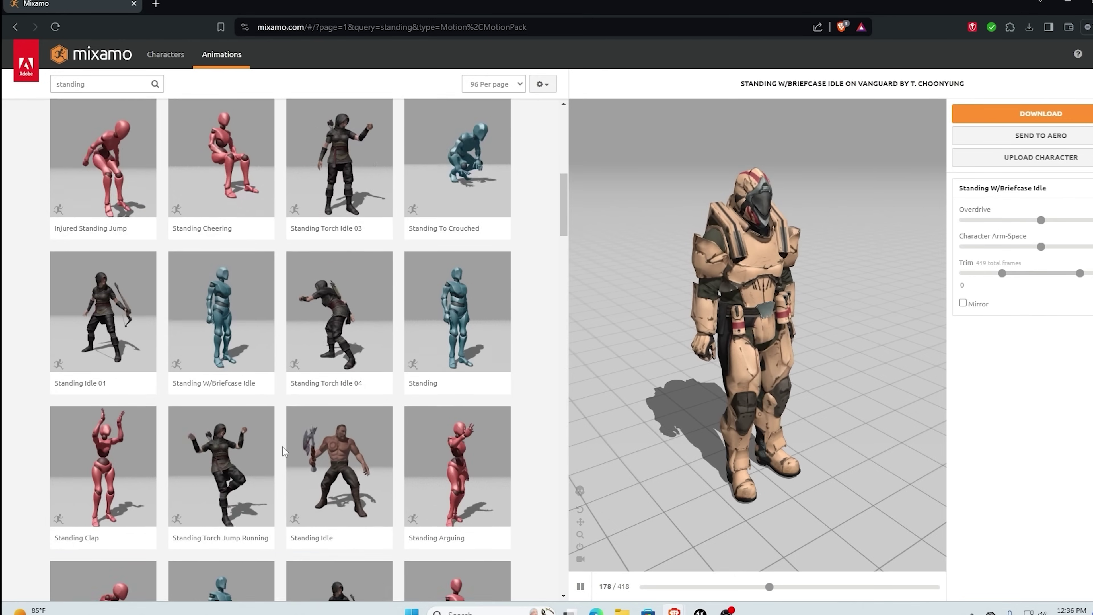
{"action": "scroll", "coordinate": [283, 447], "scroll_direction": "down", "scroll_amount": 6}
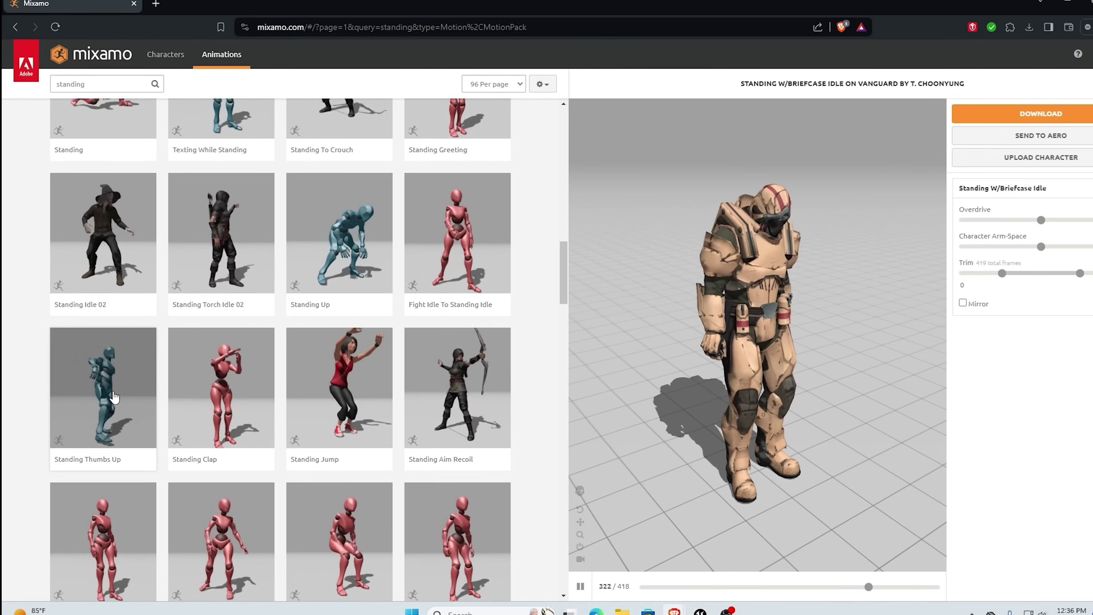
{"action": "scroll", "coordinate": [274, 431], "scroll_direction": "down", "scroll_amount": 3}
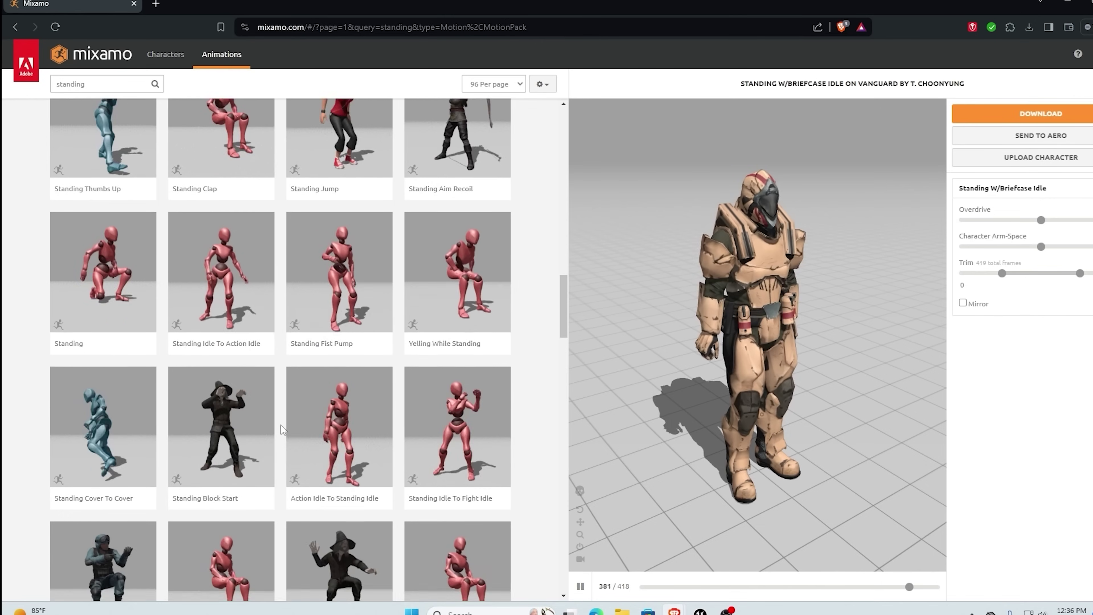
{"action": "scroll", "coordinate": [281, 429], "scroll_direction": "down", "scroll_amount": 5}
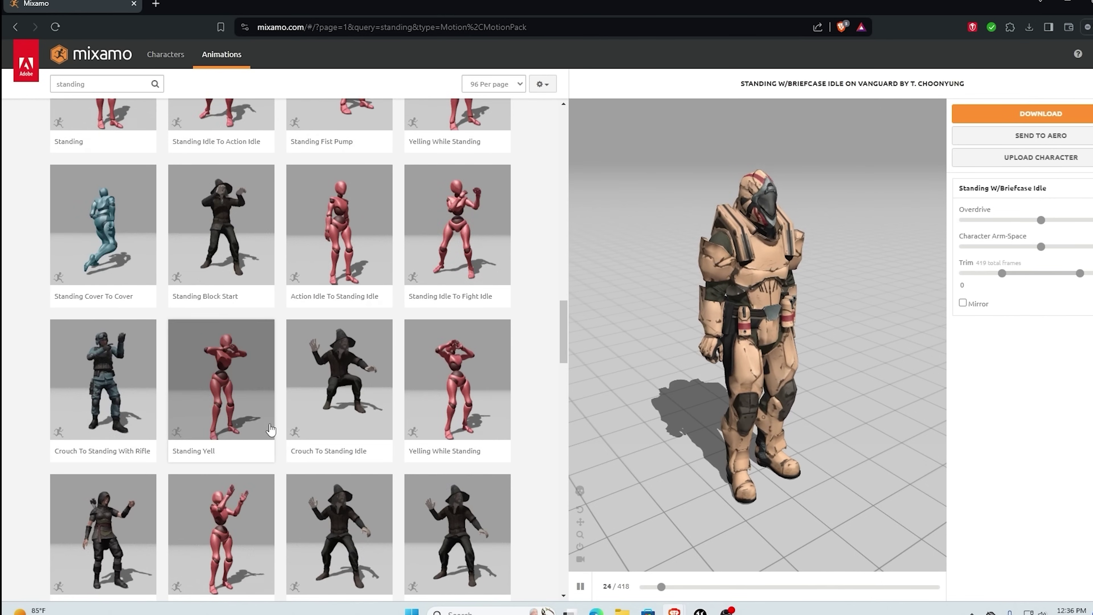
{"action": "scroll", "coordinate": [271, 429], "scroll_direction": "down", "scroll_amount": 10}
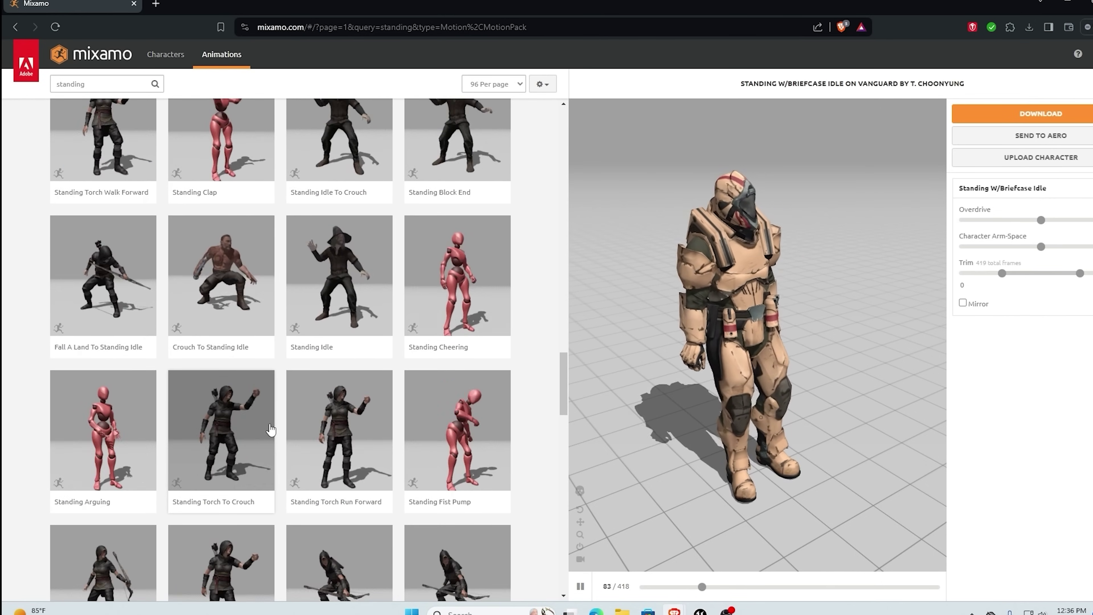
{"action": "scroll", "coordinate": [271, 429], "scroll_direction": "up", "scroll_amount": 15}
{"action": "left_click", "coordinate": [100, 92]}
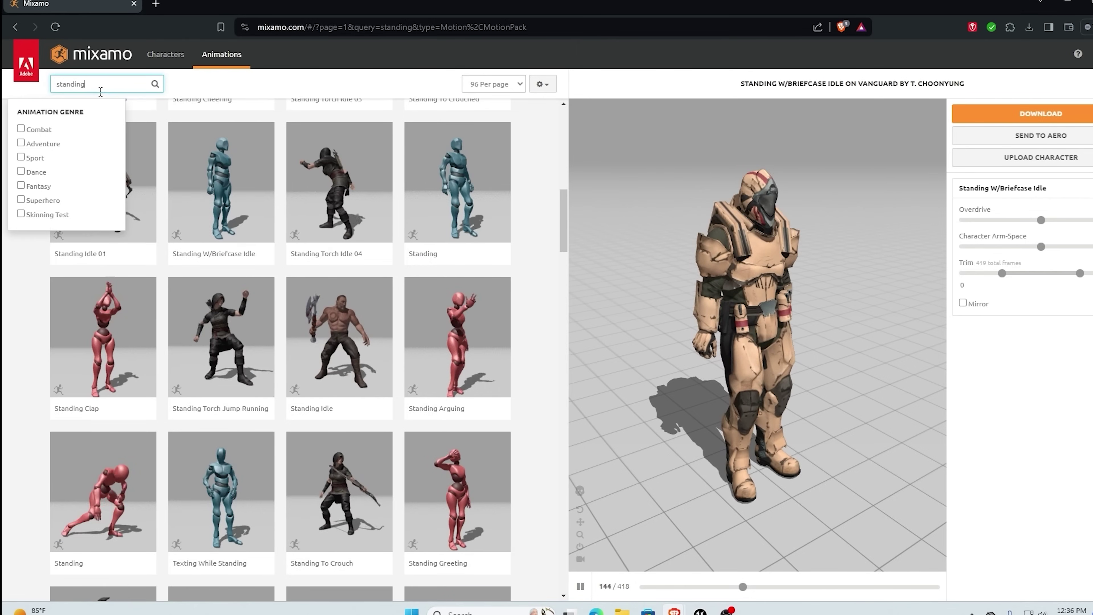
Step: Search Mixamo for 'idle' and preview the second Idle animation on Vanguard
{"action": "double_click", "coordinate": [100, 91]}
{"action": "type", "text": "idle"}
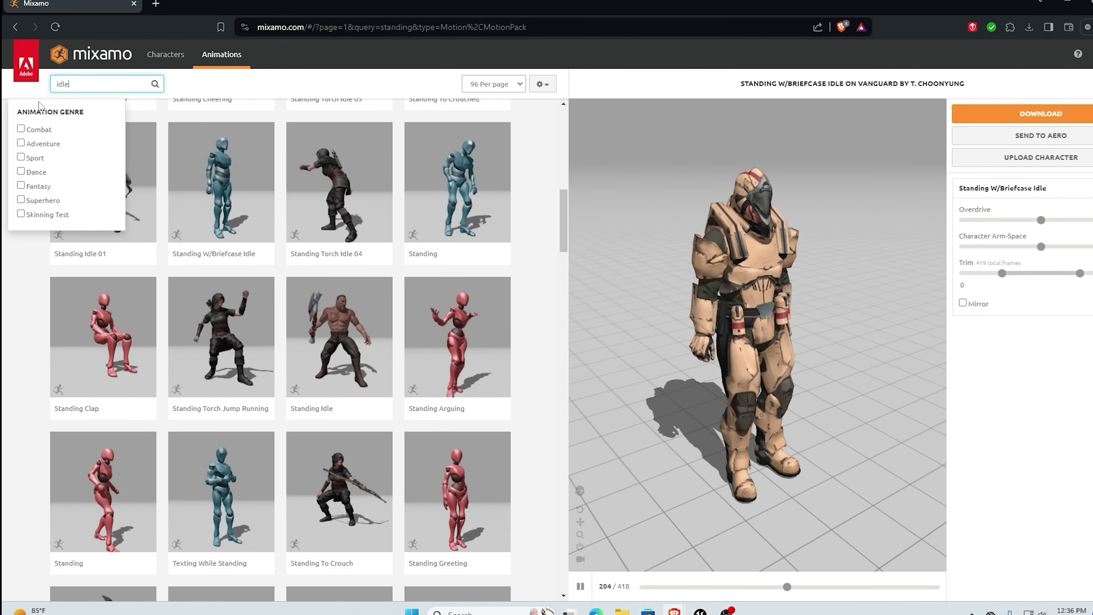
{"action": "key", "text": "Return"}
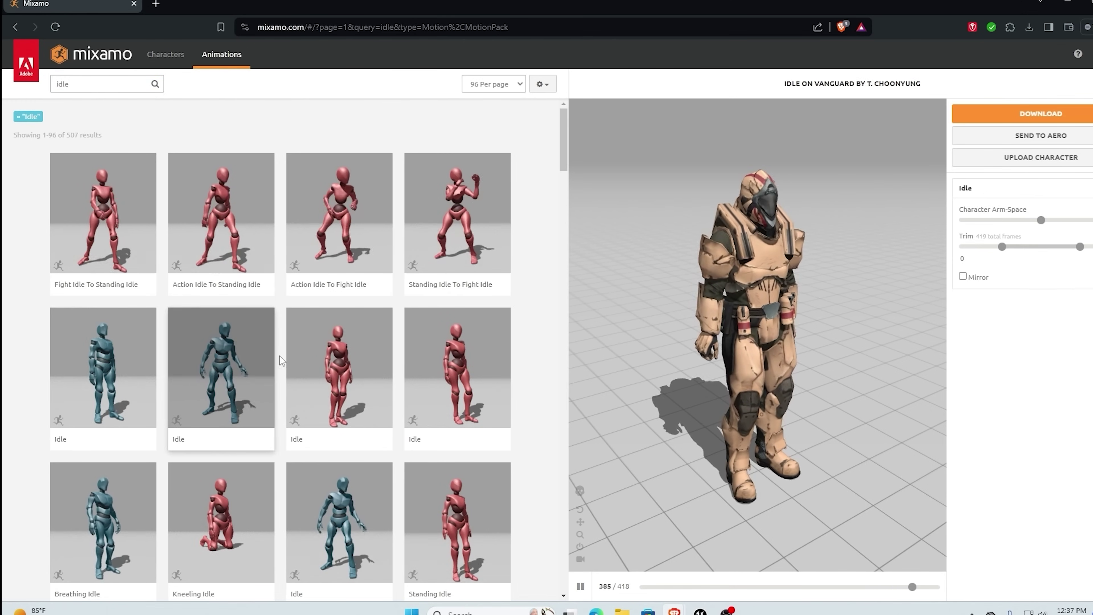
{"action": "left_click", "coordinate": [262, 355]}
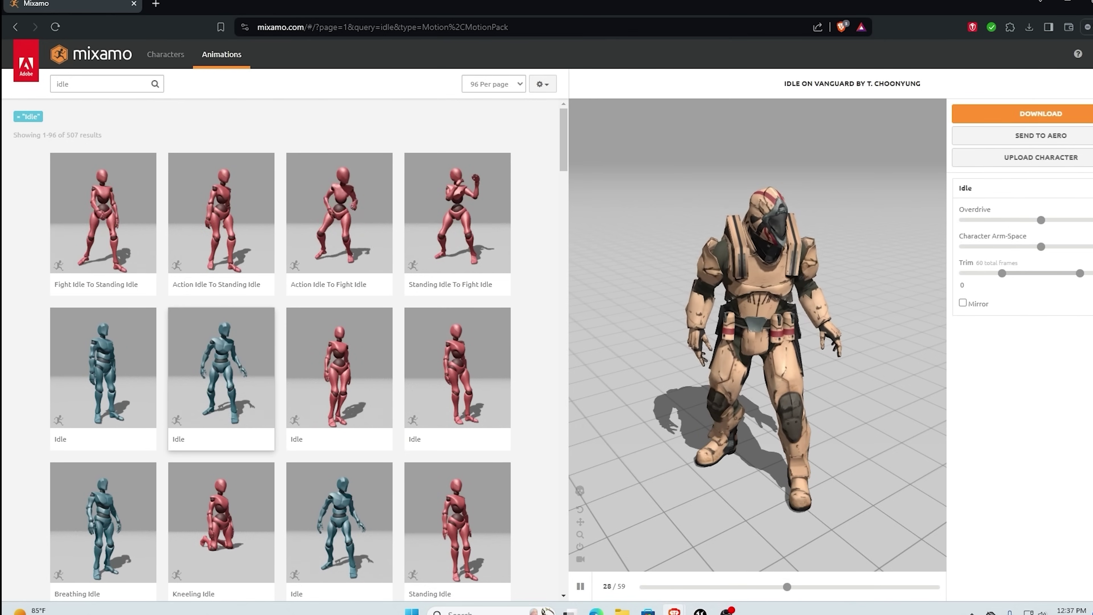
Step: Download Vanguard's Idle animation as FBX, without skin, at 60 frames per second
{"action": "left_click", "coordinate": [1052, 119]}
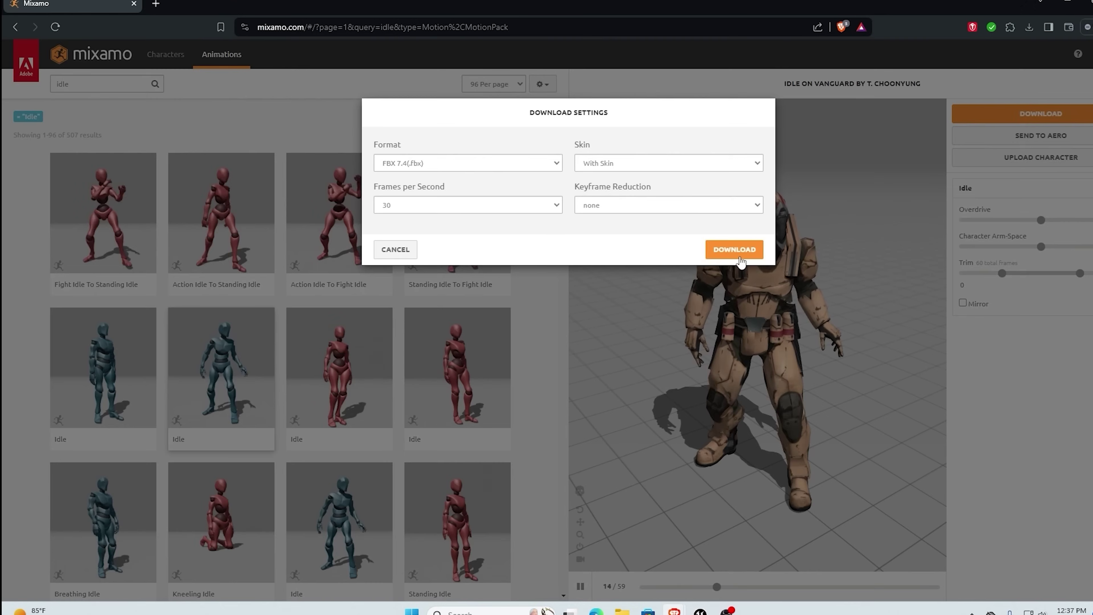
{"action": "left_click", "coordinate": [665, 162]}
{"action": "left_click", "coordinate": [659, 185]}
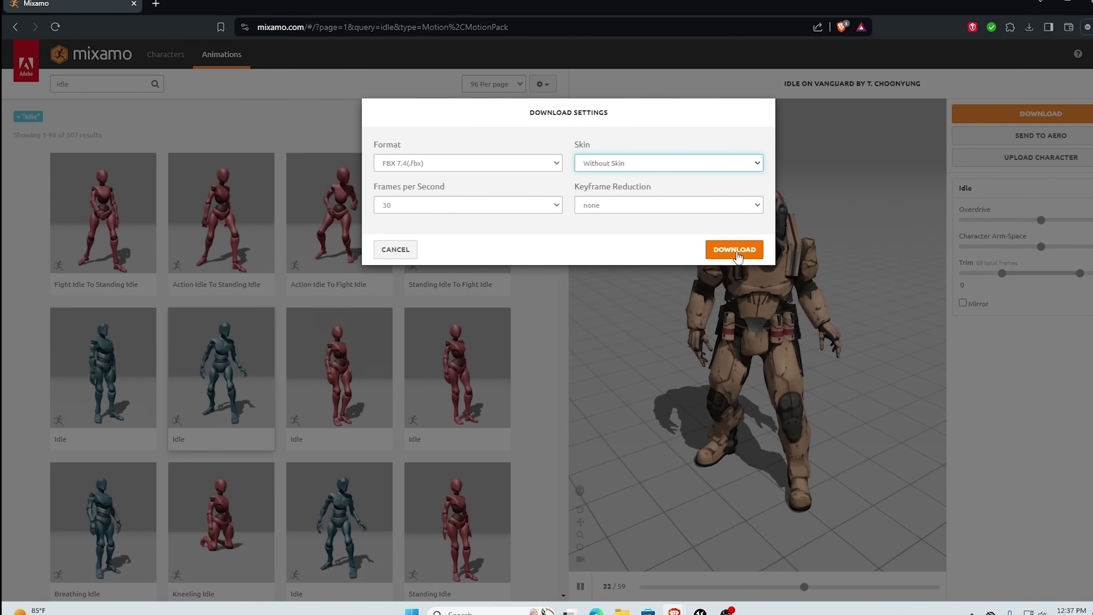
{"action": "left_click", "coordinate": [496, 207]}
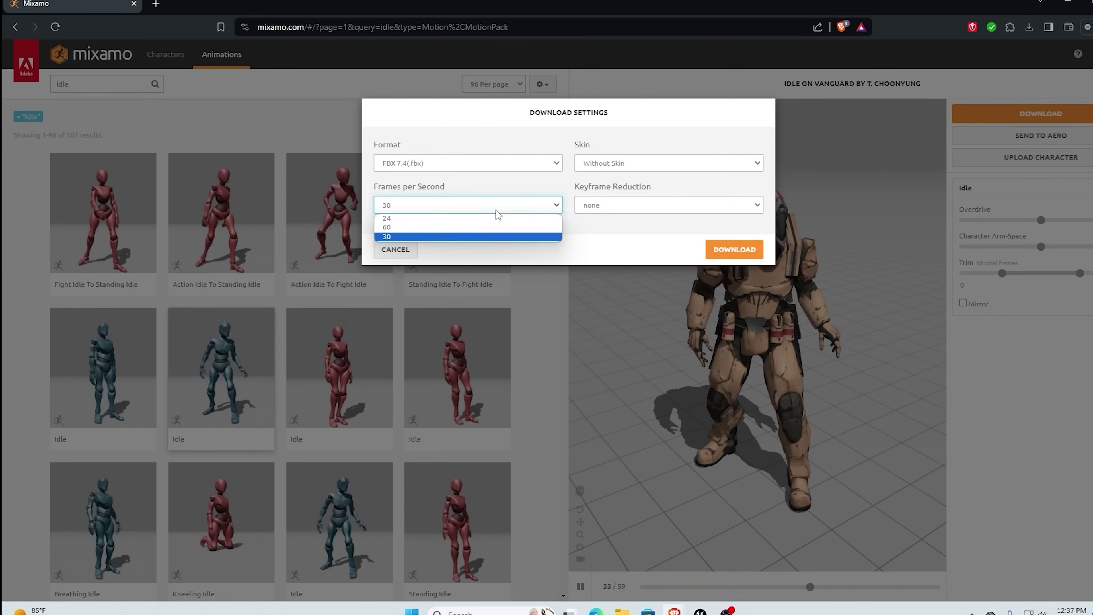
{"action": "left_click", "coordinate": [483, 226]}
{"action": "key", "text": "Down"}
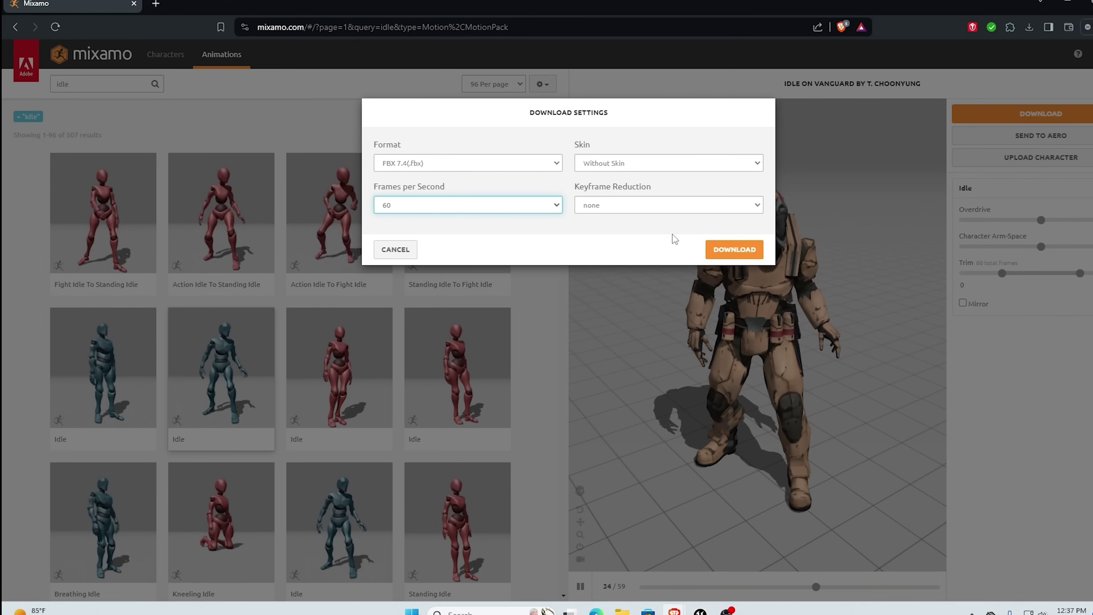
{"action": "left_click", "coordinate": [741, 256]}
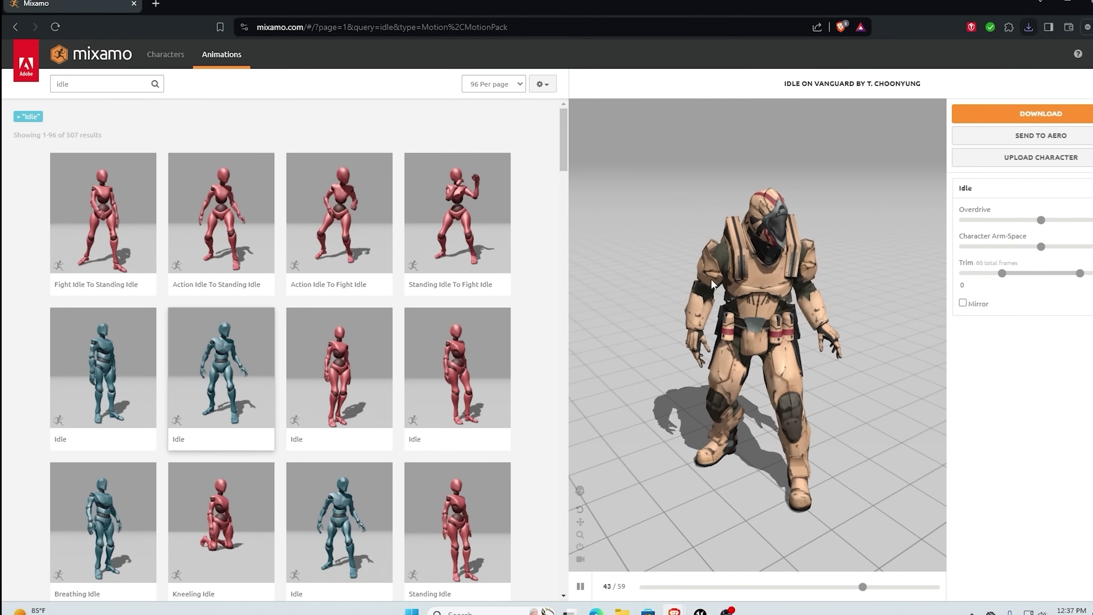
Step: Back in Unreal, create a new folder named ACTORS in the Content Browser
{"action": "left_click", "coordinate": [1068, 6]}
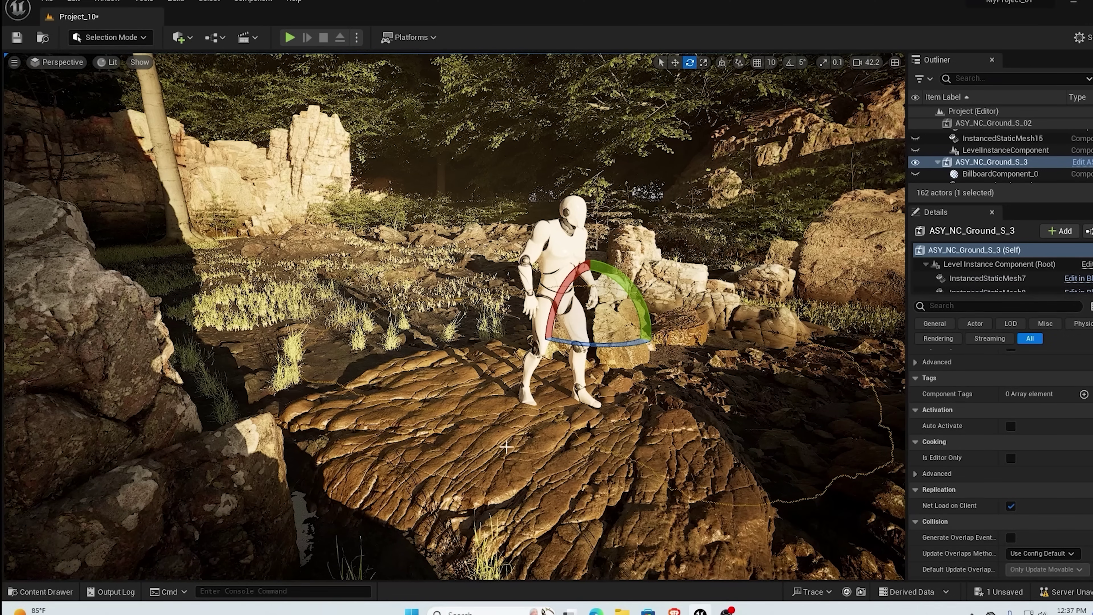
{"action": "left_click", "coordinate": [356, 480]}
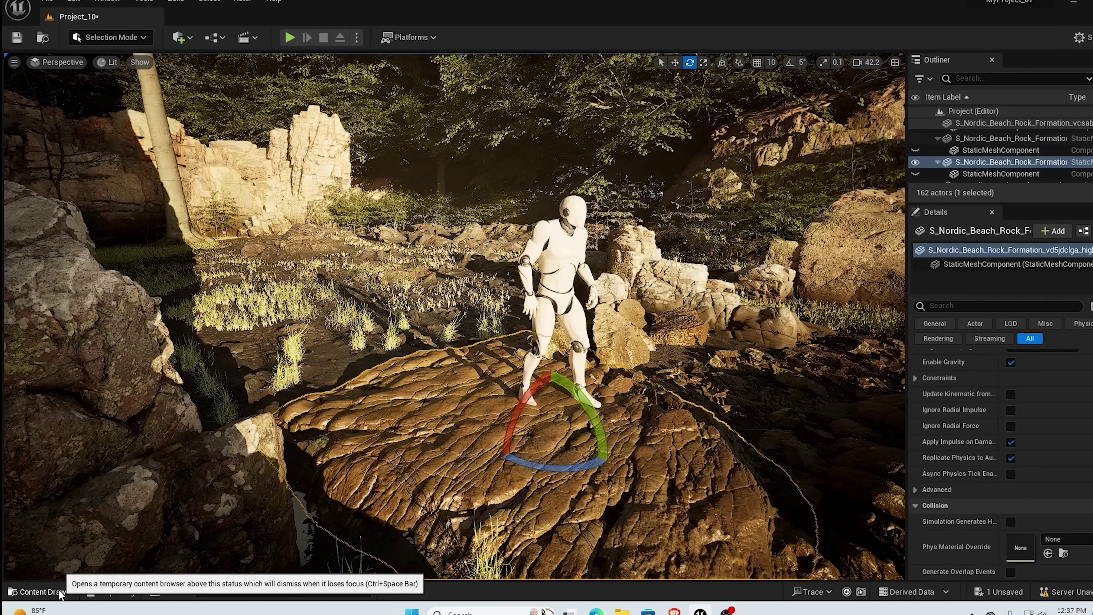
{"action": "left_click", "coordinate": [40, 592]}
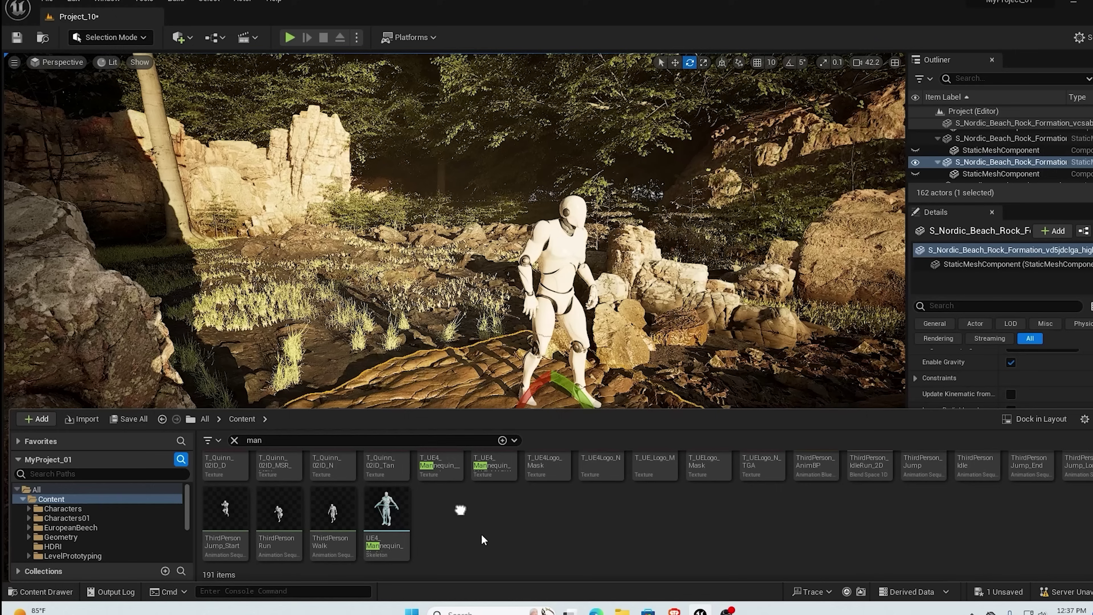
{"action": "scroll", "coordinate": [482, 534], "scroll_direction": "up", "scroll_amount": 1}
{"action": "right_click", "coordinate": [488, 538]}
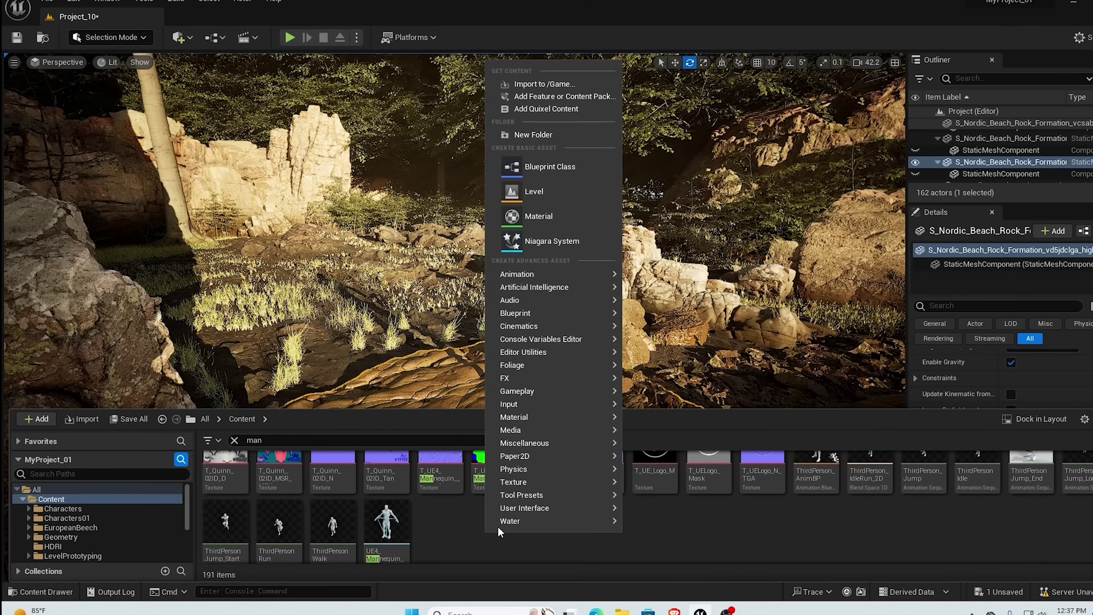
{"action": "left_click", "coordinate": [534, 135]}
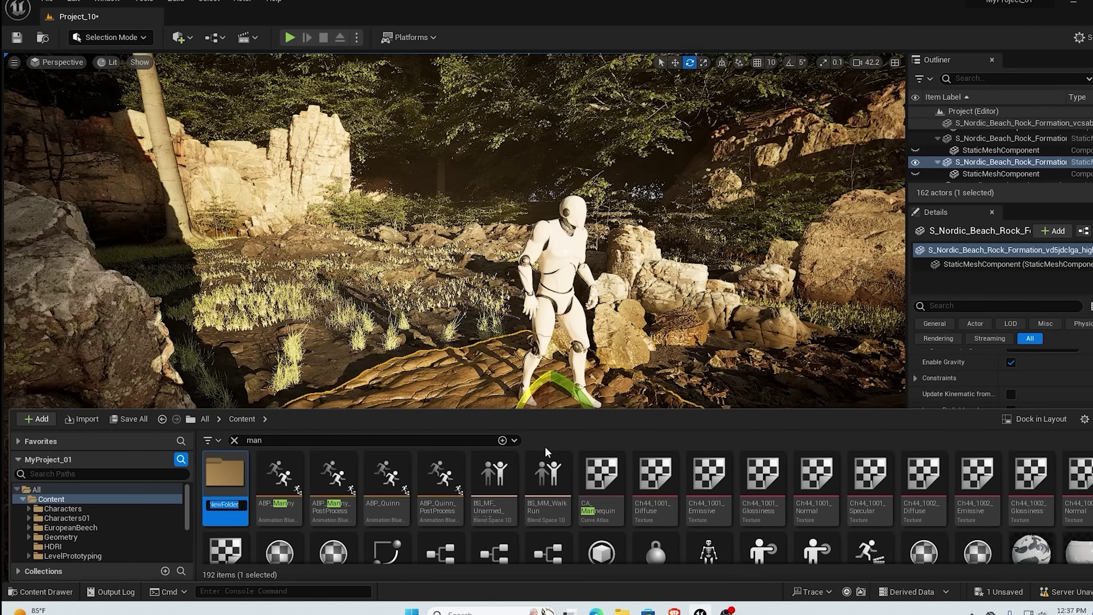
{"action": "type", "text": "ACT"}
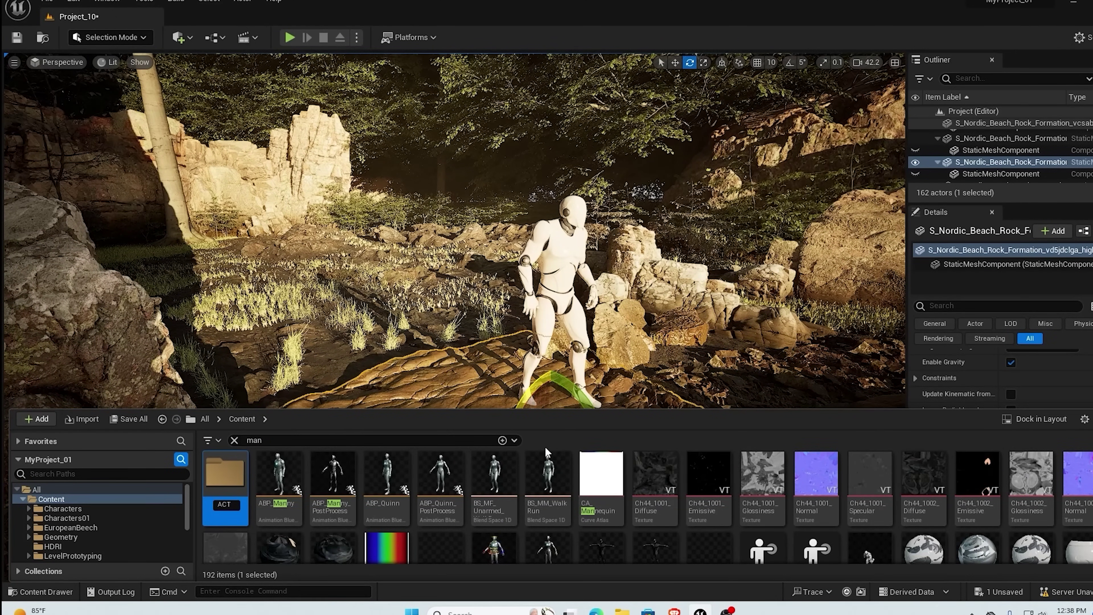
{"action": "type", "text": "ORS"}
{"action": "key", "text": "Return"}
Step: Clear the 'man' search filter and open the empty CHAR folder
{"action": "left_click", "coordinate": [235, 442]}
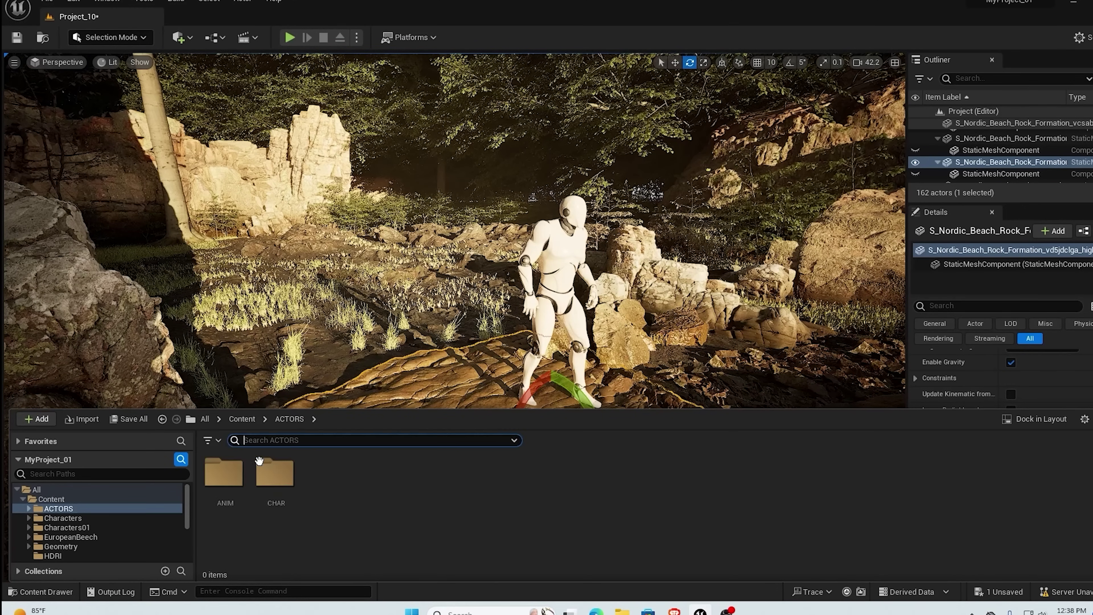
{"action": "left_click", "coordinate": [224, 504]}
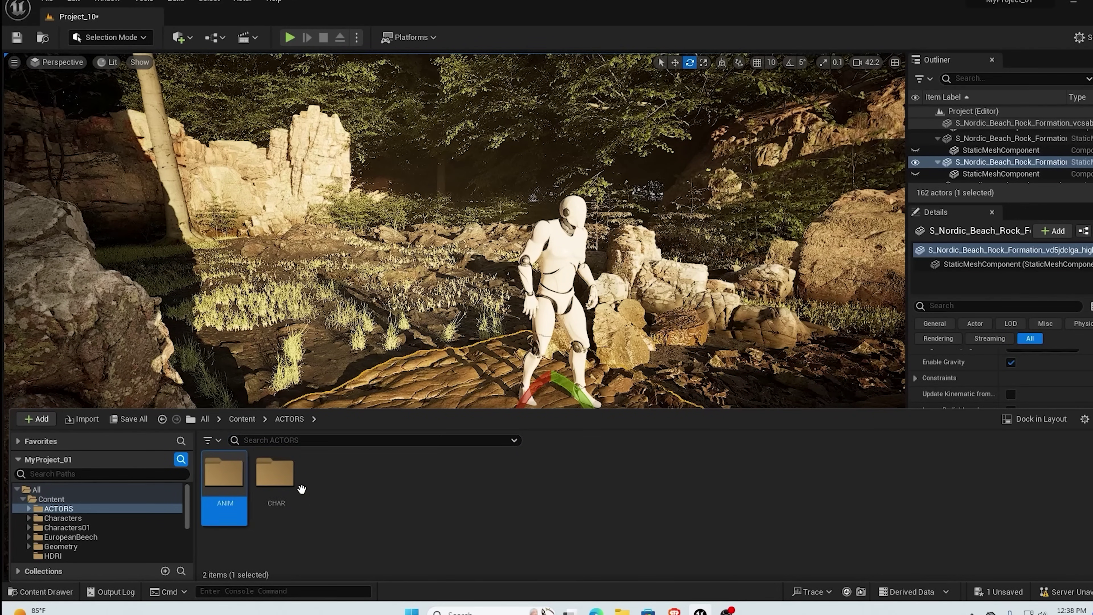
{"action": "left_click", "coordinate": [284, 474]}
{"action": "double_click", "coordinate": [285, 473]}
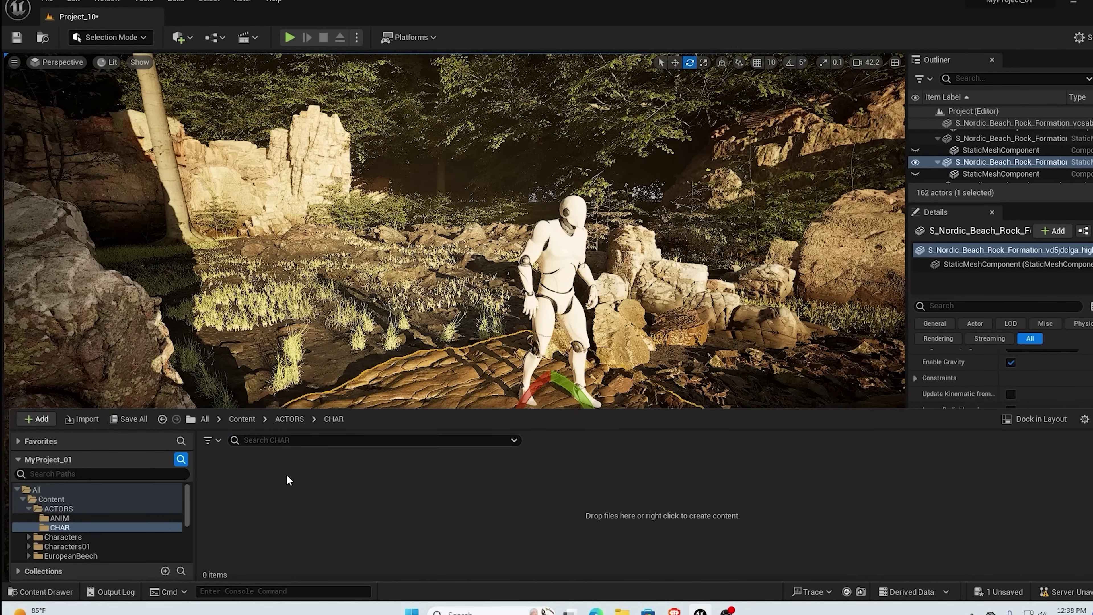
{"action": "right_click", "coordinate": [288, 479]}
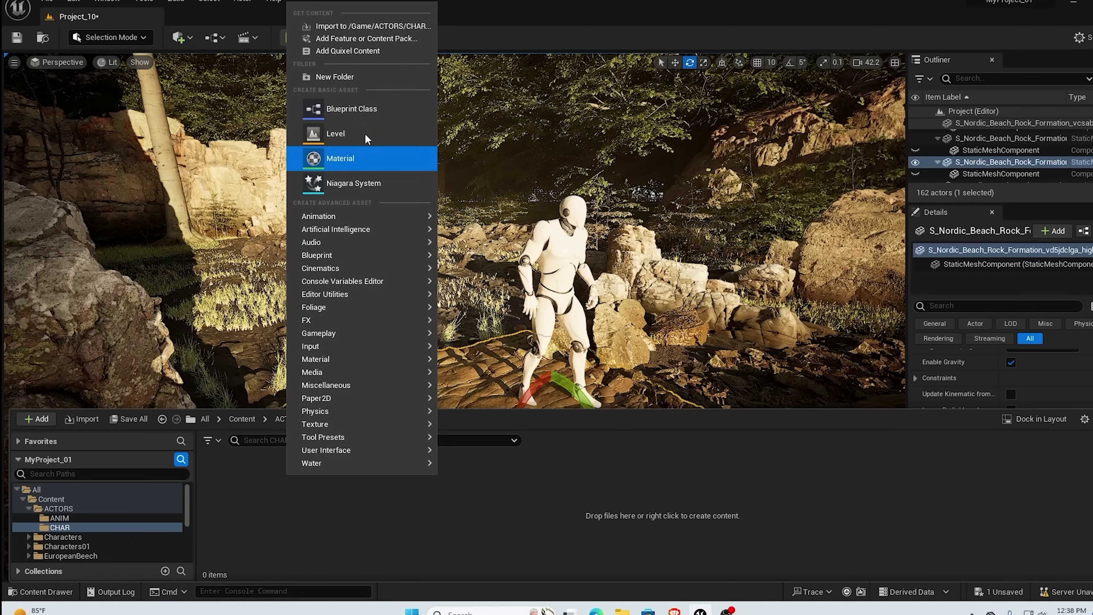
Step: Import the Vanguard FBX and three other FBX files into /Game/ACTORS/CHAR
{"action": "left_click", "coordinate": [367, 26]}
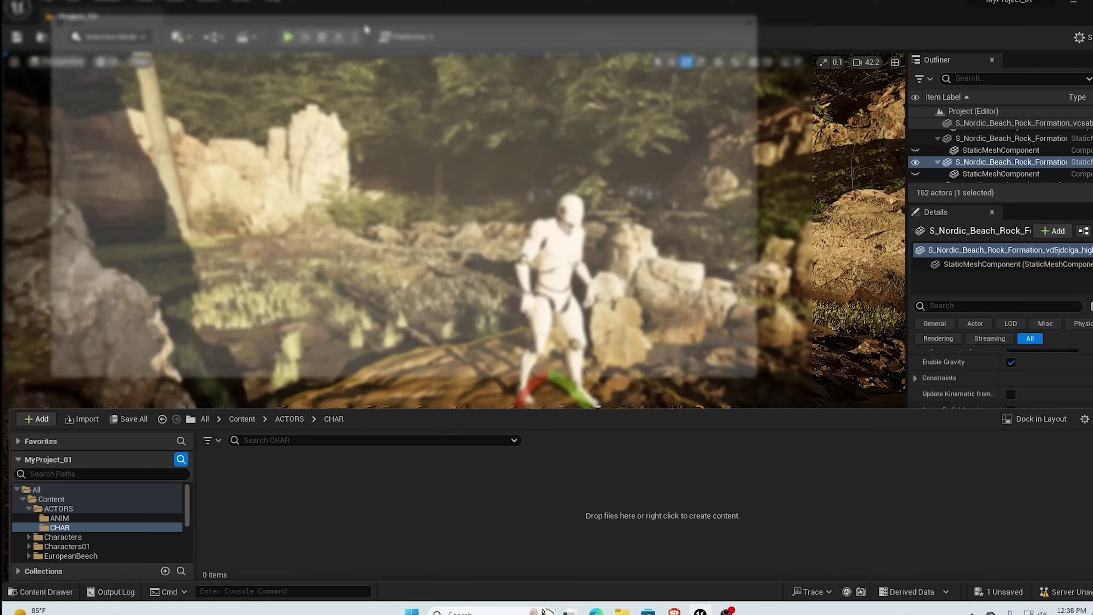
{"action": "left_click", "coordinate": [329, 105]}
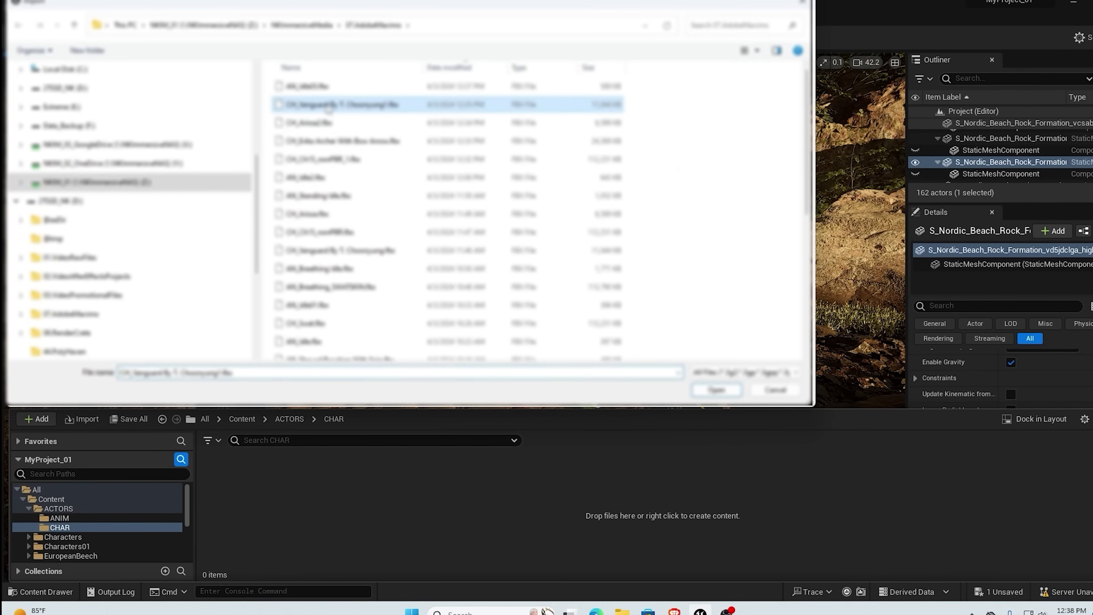
{"action": "left_click", "coordinate": [329, 159], "text": "shift"}
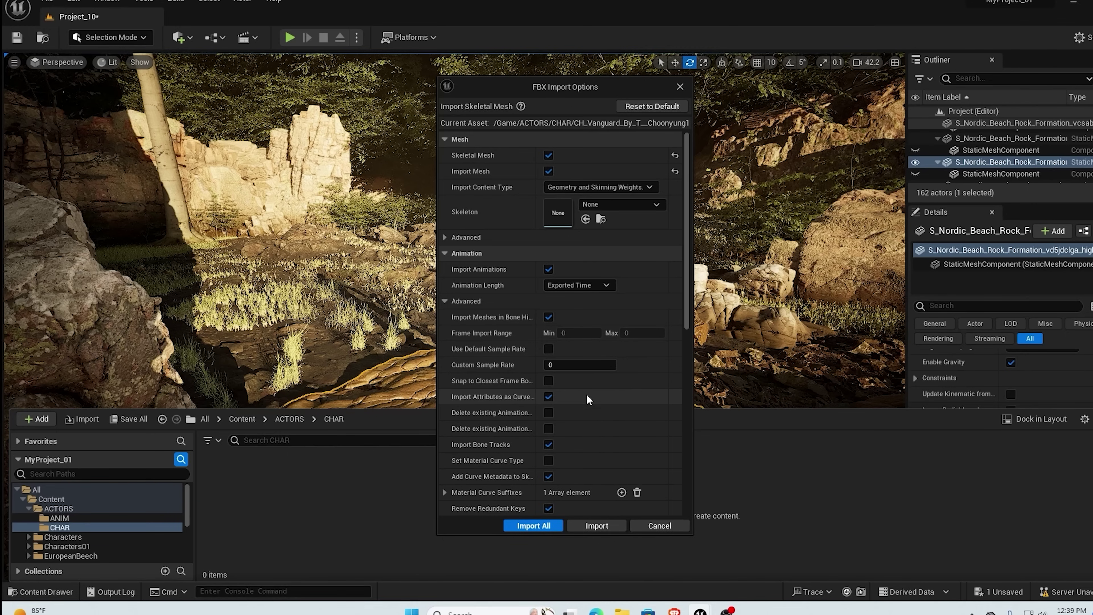
Step: Import all files with Import Animations turned off
{"action": "left_click", "coordinate": [652, 107]}
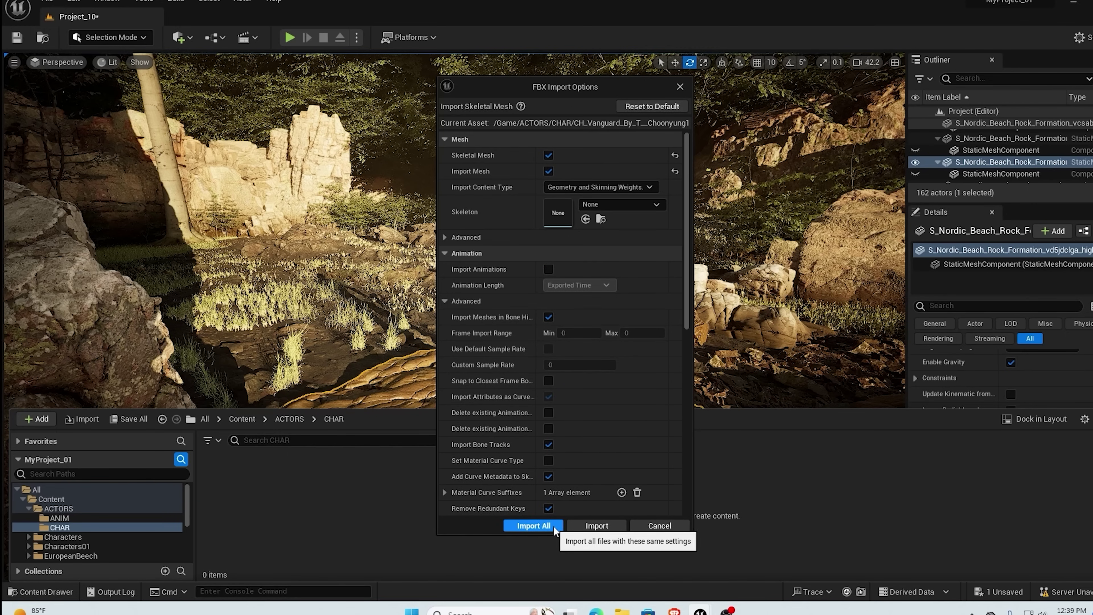
{"action": "left_click", "coordinate": [534, 526]}
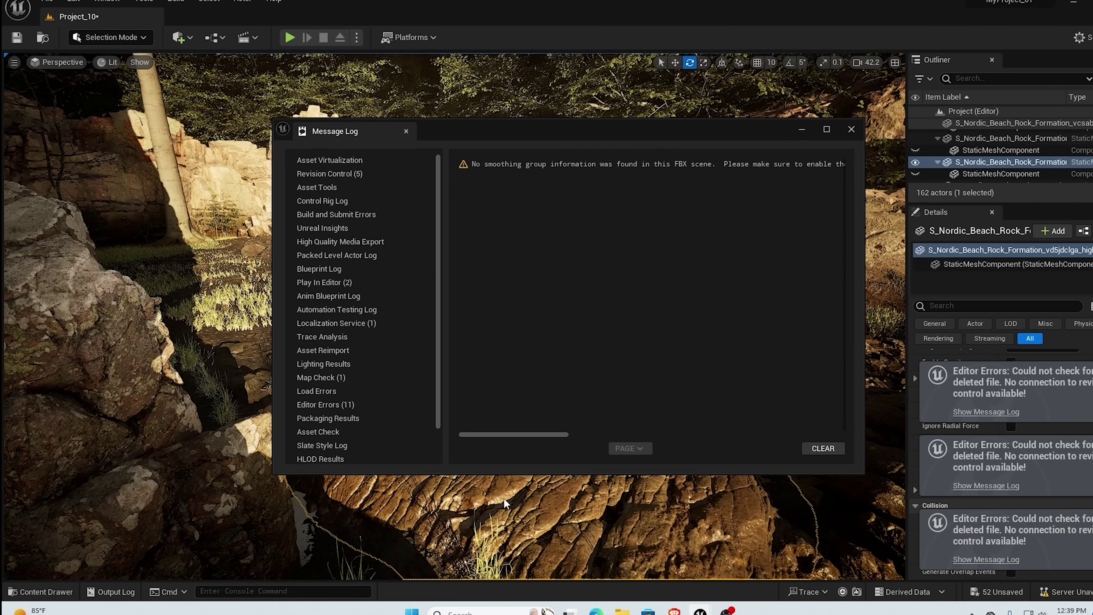
Step: Clear the smoothing-group warning from the Message Log and close the log
{"action": "left_click", "coordinate": [466, 165]}
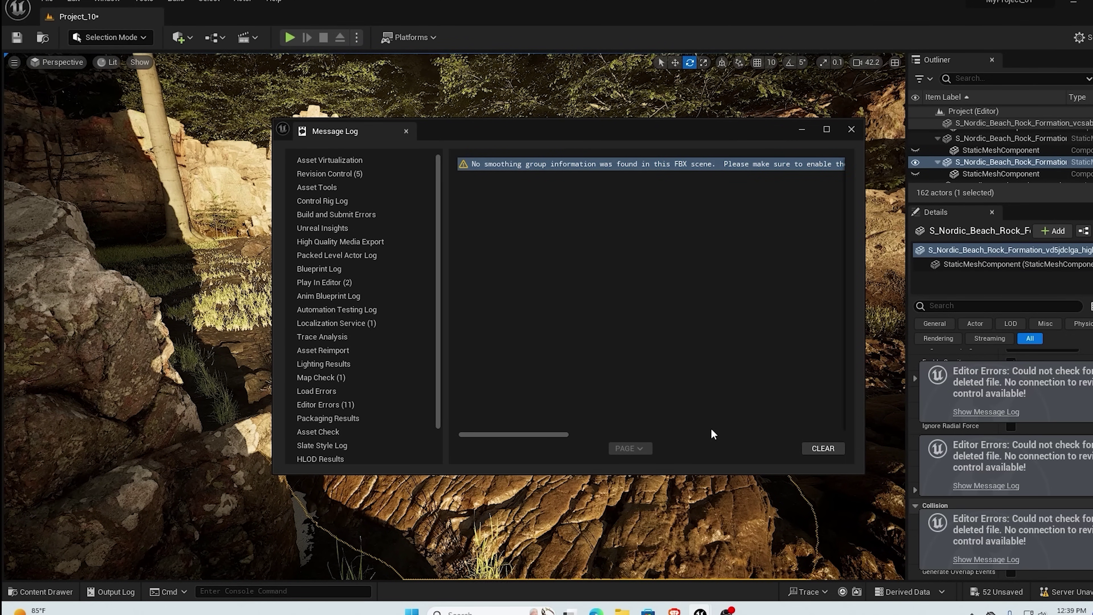
{"action": "left_click_drag", "start_coordinate": [554, 436], "coordinate": [863, 427]}
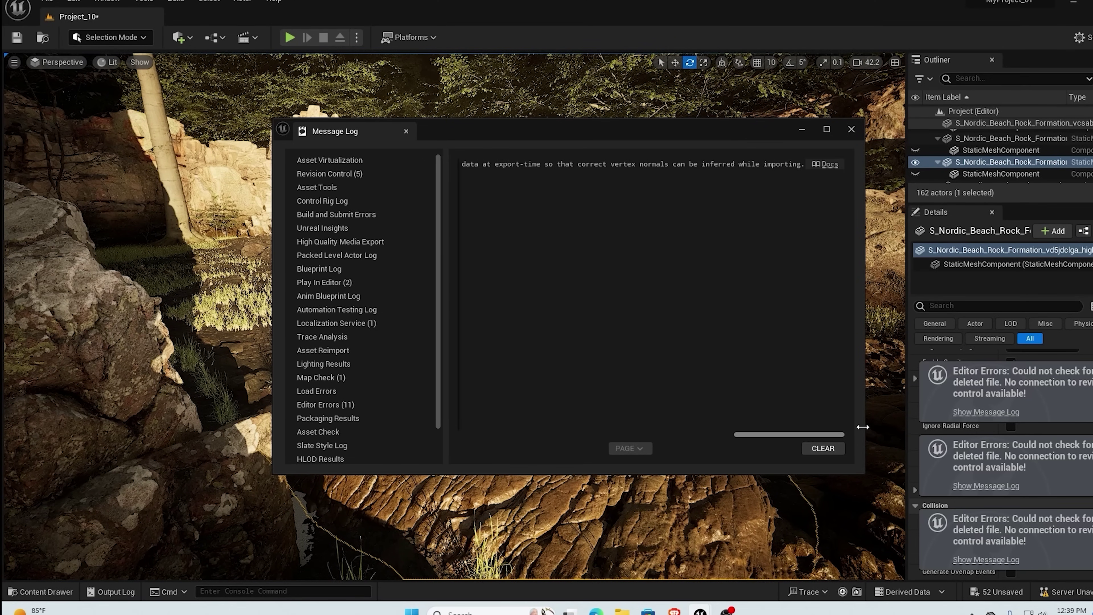
{"action": "left_click_drag", "start_coordinate": [792, 435], "coordinate": [818, 447]}
{"action": "left_click", "coordinate": [816, 449]}
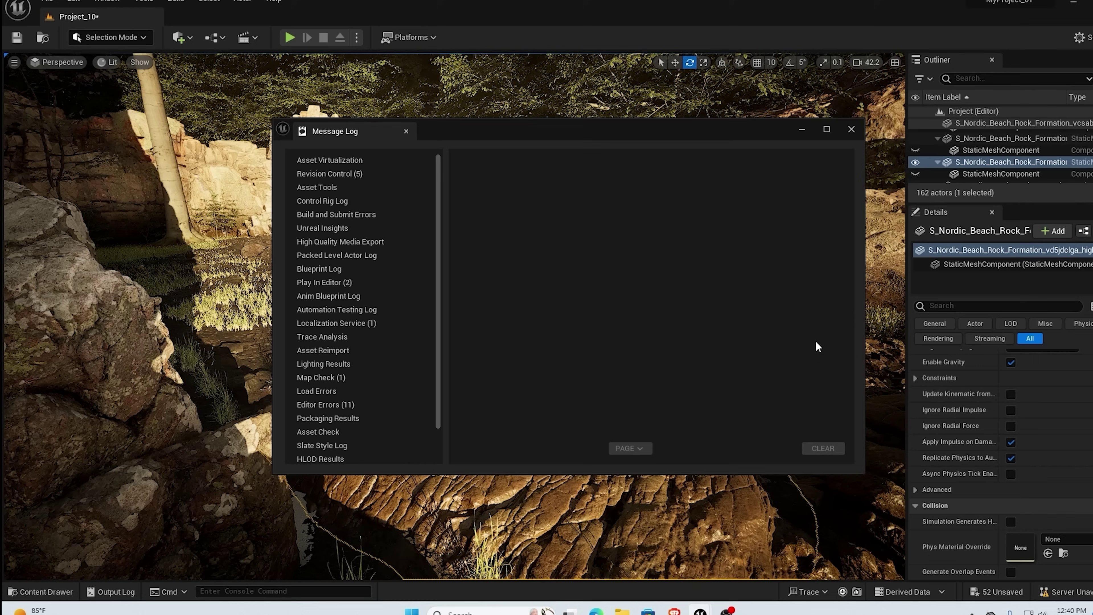
{"action": "left_click", "coordinate": [851, 130]}
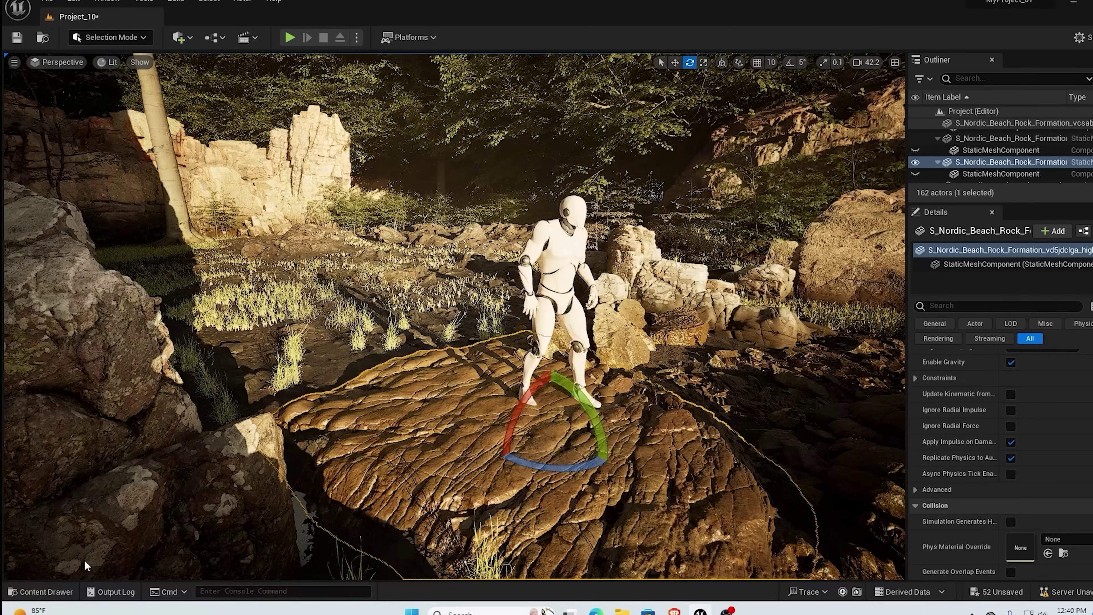
Step: Browse the 51 CHAR assets, including Arissa, Arrow, Bow and Ch15 materials and textures
{"action": "left_click", "coordinate": [47, 591]}
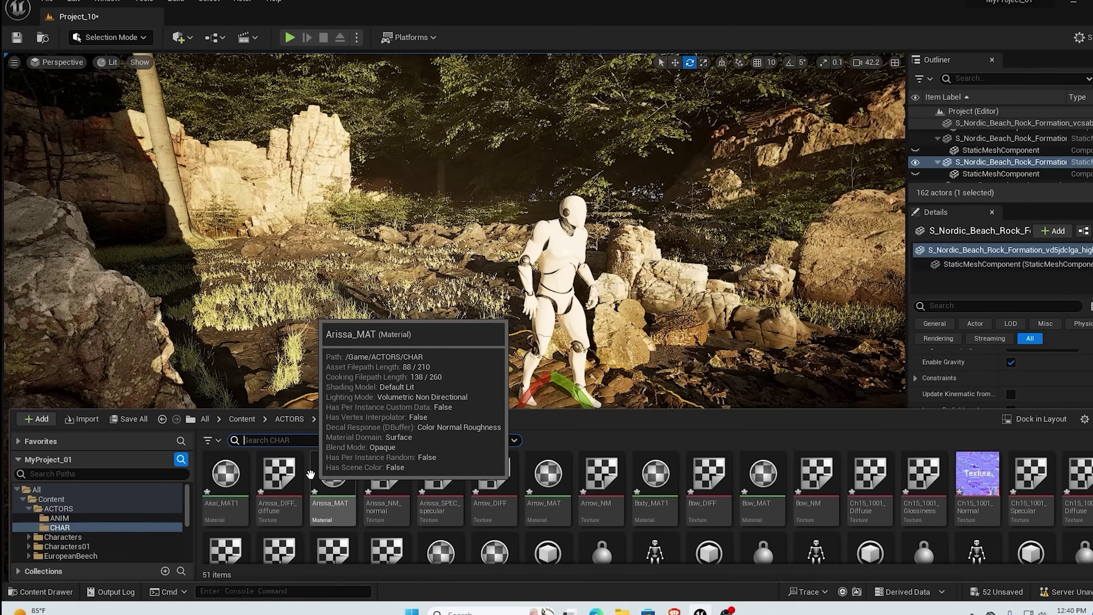
{"action": "mouse_move", "coordinate": [893, 528]}
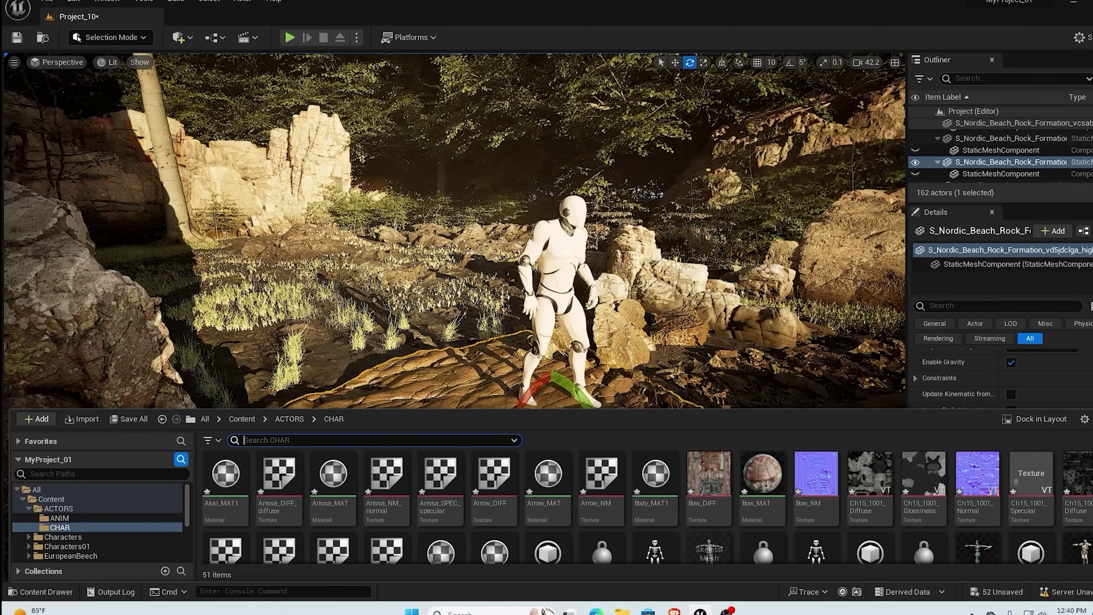
{"action": "scroll", "coordinate": [1031, 483], "scroll_direction": "down", "scroll_amount": 3}
{"action": "scroll", "coordinate": [646, 508], "scroll_direction": "down", "scroll_amount": 1}
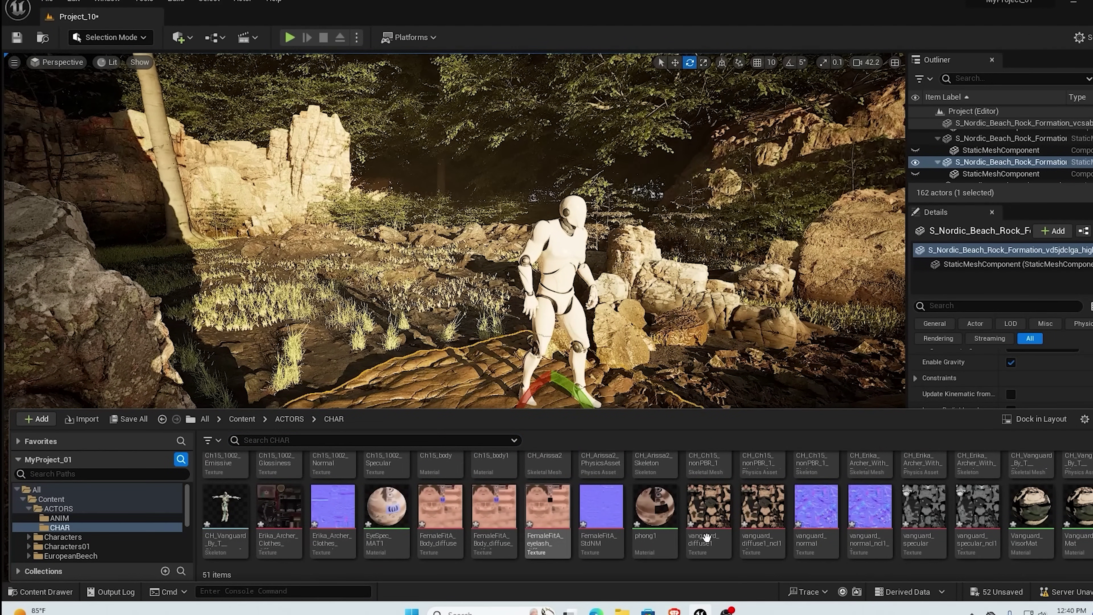
{"action": "scroll", "coordinate": [817, 539], "scroll_direction": "up", "scroll_amount": 2}
{"action": "scroll", "coordinate": [817, 538], "scroll_direction": "up", "scroll_amount": 1}
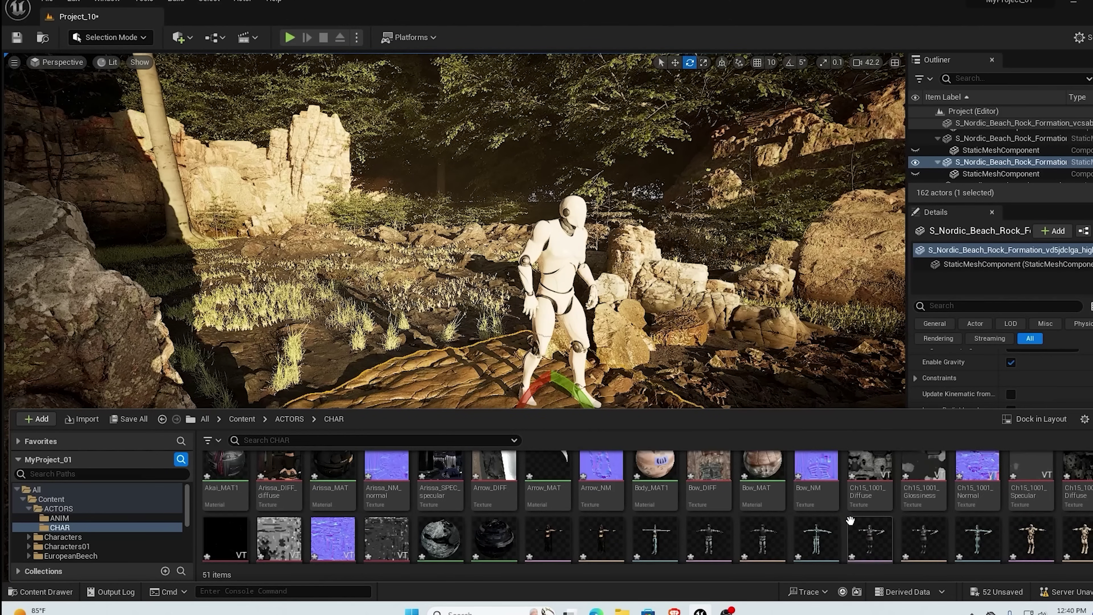
{"action": "scroll", "coordinate": [755, 522], "scroll_direction": "down", "scroll_amount": 1}
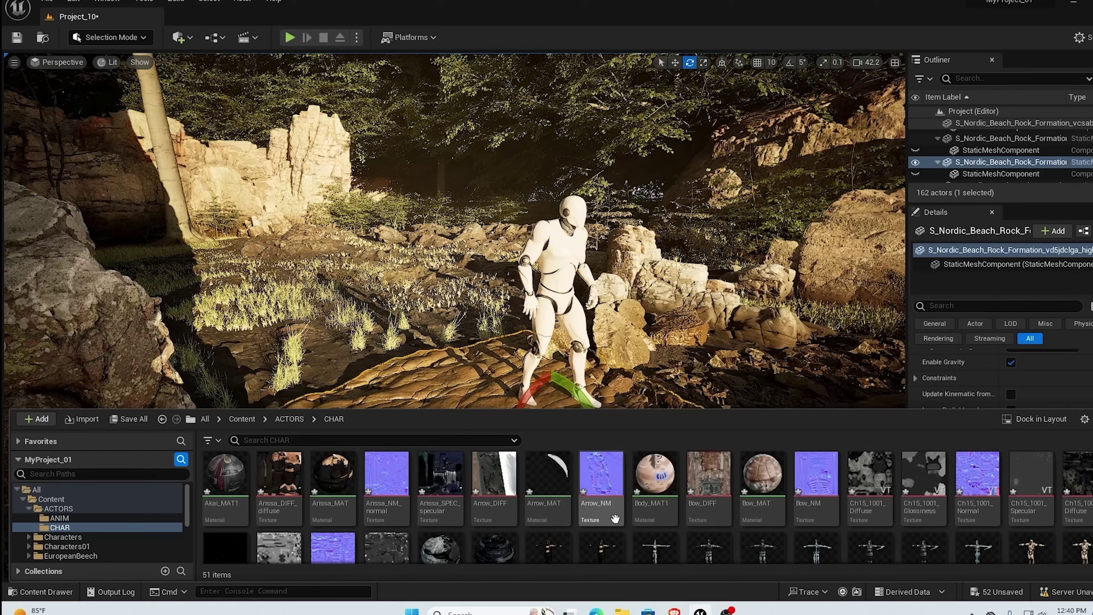
{"action": "scroll", "coordinate": [615, 518], "scroll_direction": "down", "scroll_amount": 2}
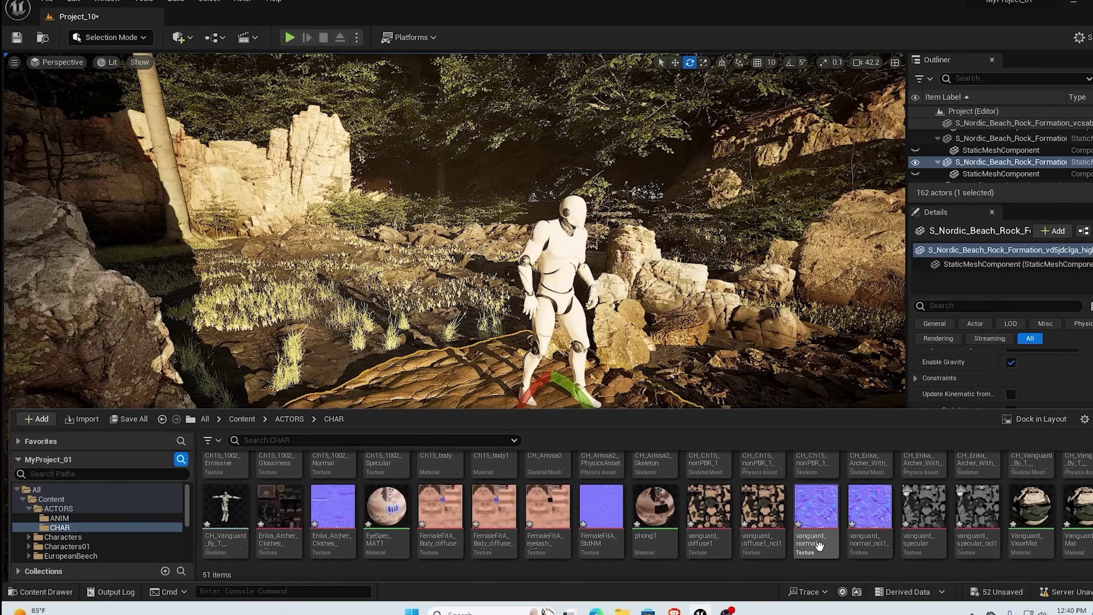
{"action": "mouse_move", "coordinate": [817, 543]}
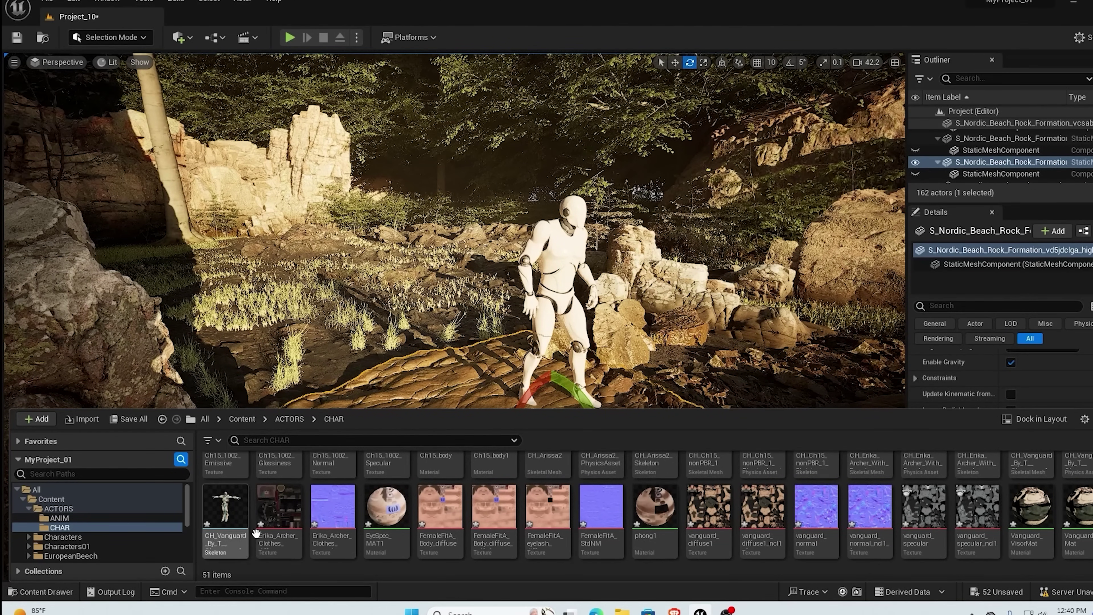
{"action": "scroll", "coordinate": [327, 542], "scroll_direction": "up", "scroll_amount": 1}
{"action": "scroll", "coordinate": [530, 529], "scroll_direction": "up", "scroll_amount": 1}
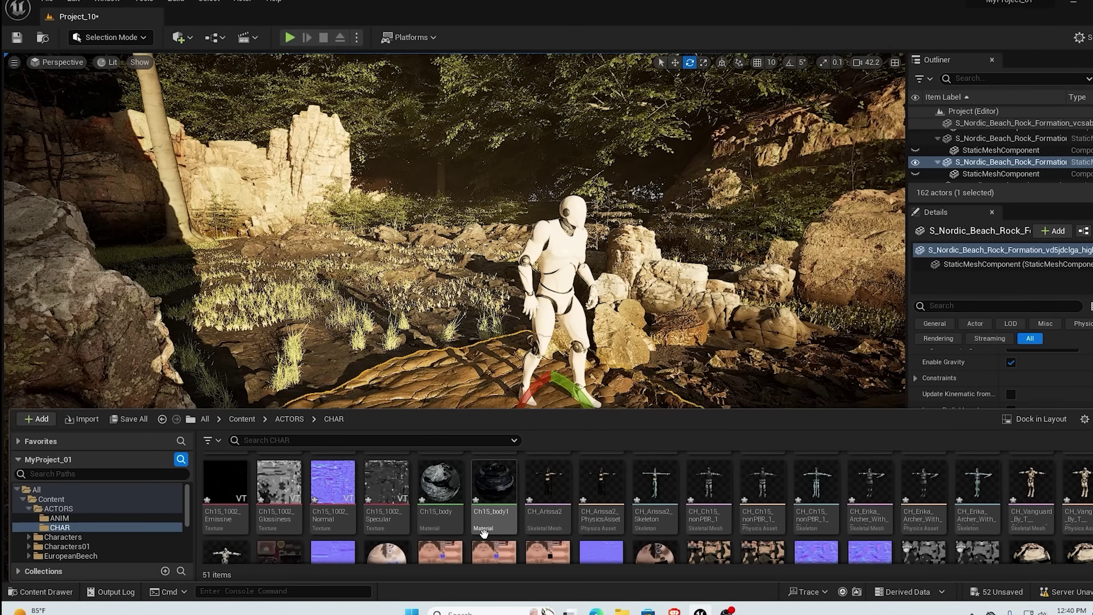
{"action": "scroll", "coordinate": [439, 529], "scroll_direction": "up", "scroll_amount": 3}
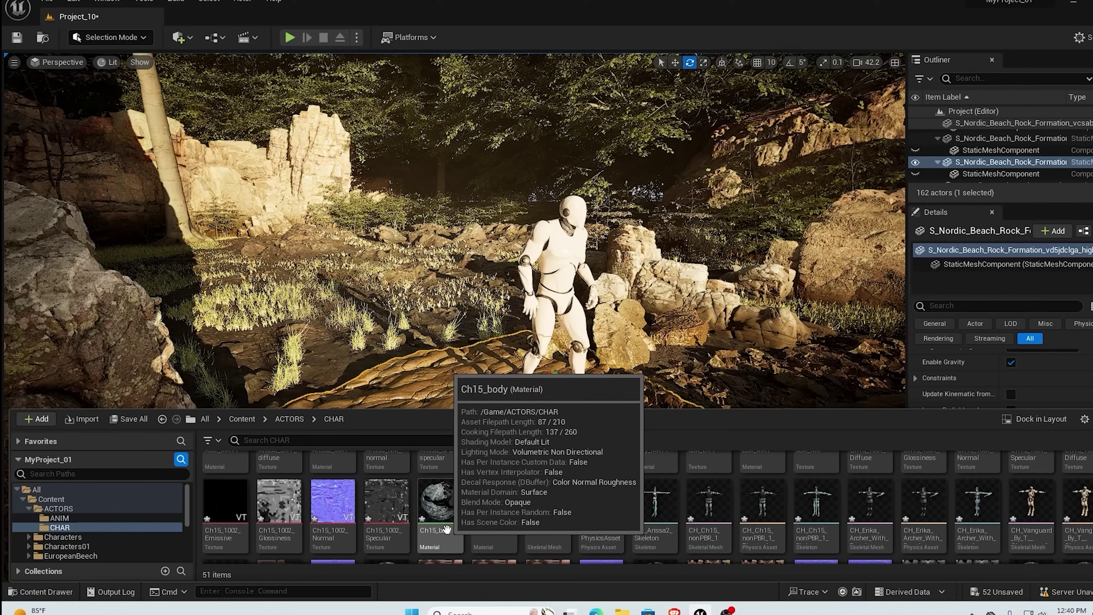
{"action": "scroll", "coordinate": [632, 540], "scroll_direction": "up", "scroll_amount": 1}
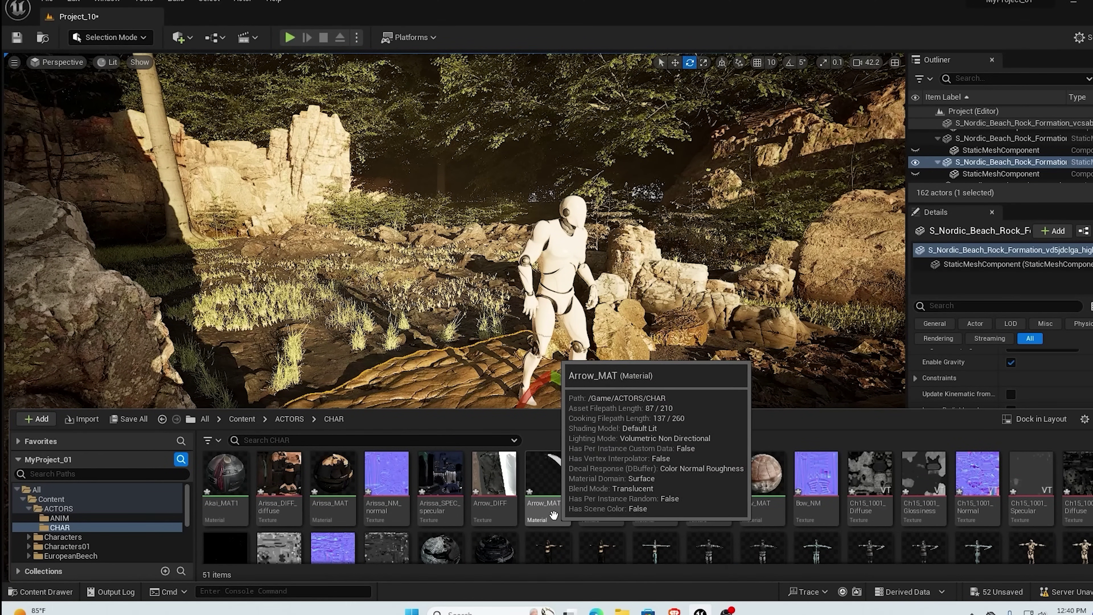
{"action": "mouse_move", "coordinate": [508, 511]}
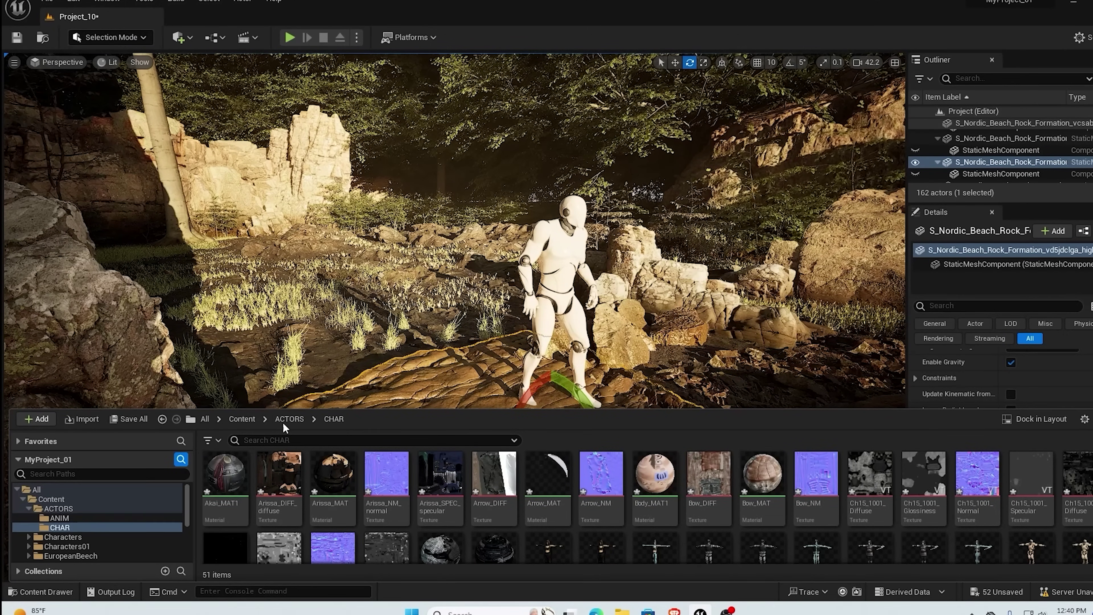
Step: Open the ANIM folder and choose AN_Idle03.fbx to import there
{"action": "left_click", "coordinate": [289, 419]}
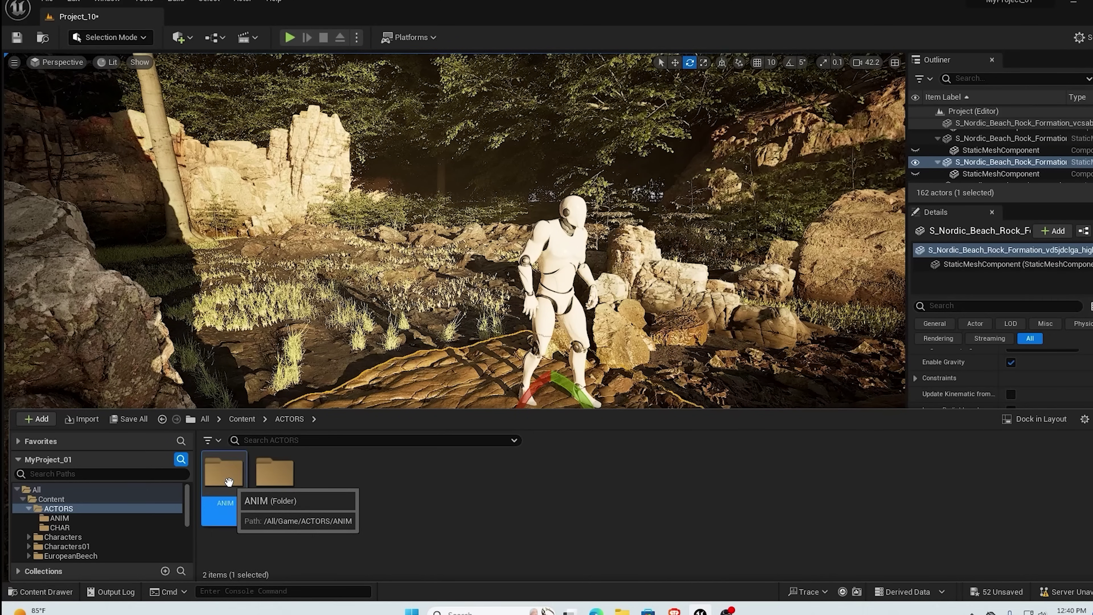
{"action": "double_click", "coordinate": [228, 481]}
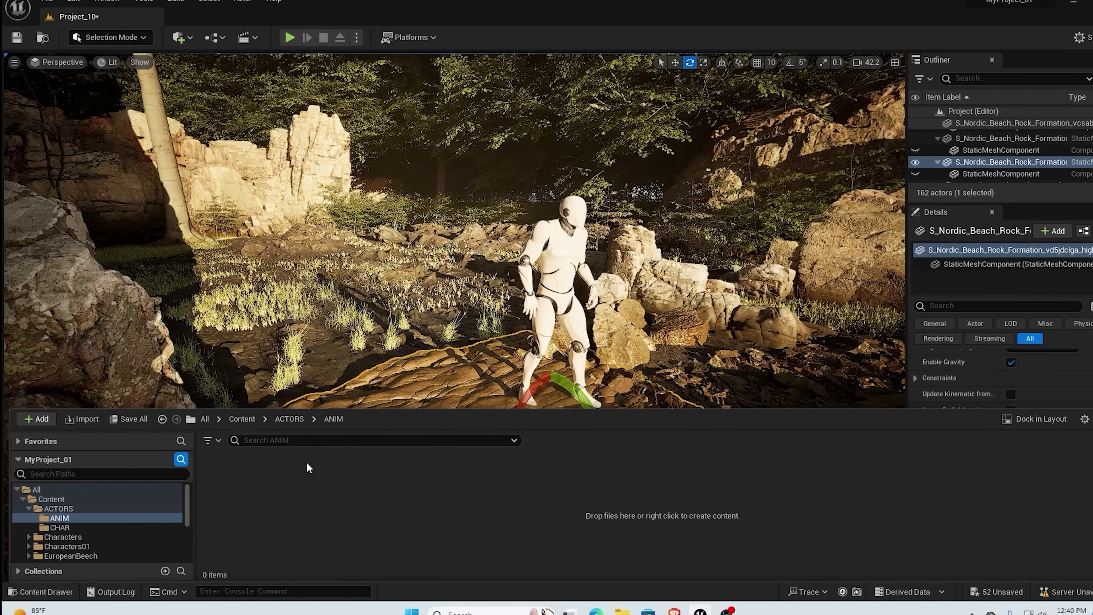
{"action": "right_click", "coordinate": [319, 486]}
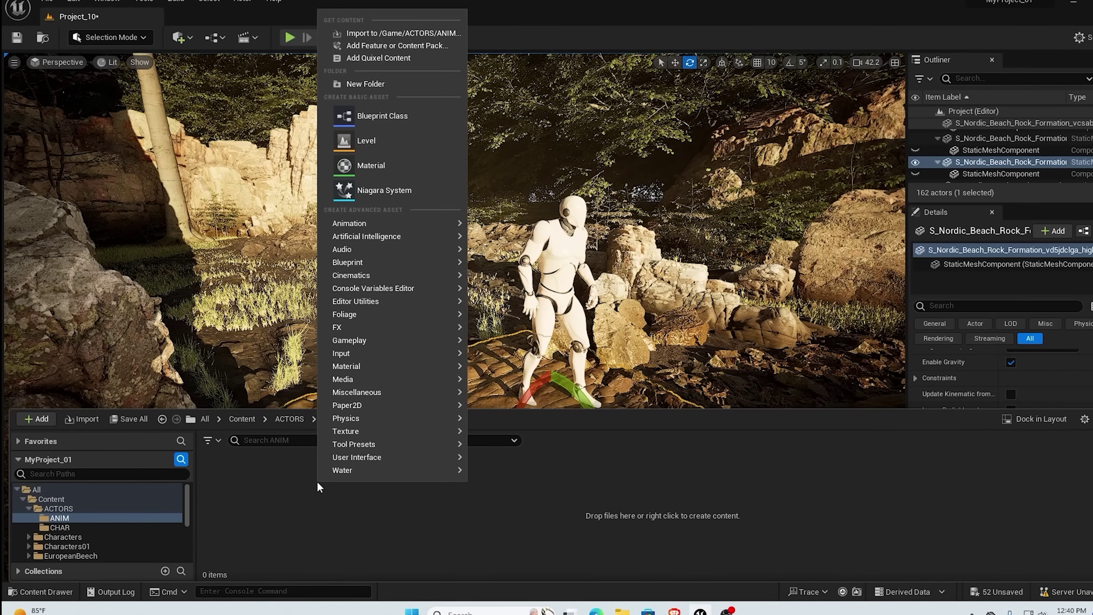
{"action": "left_click", "coordinate": [386, 35]}
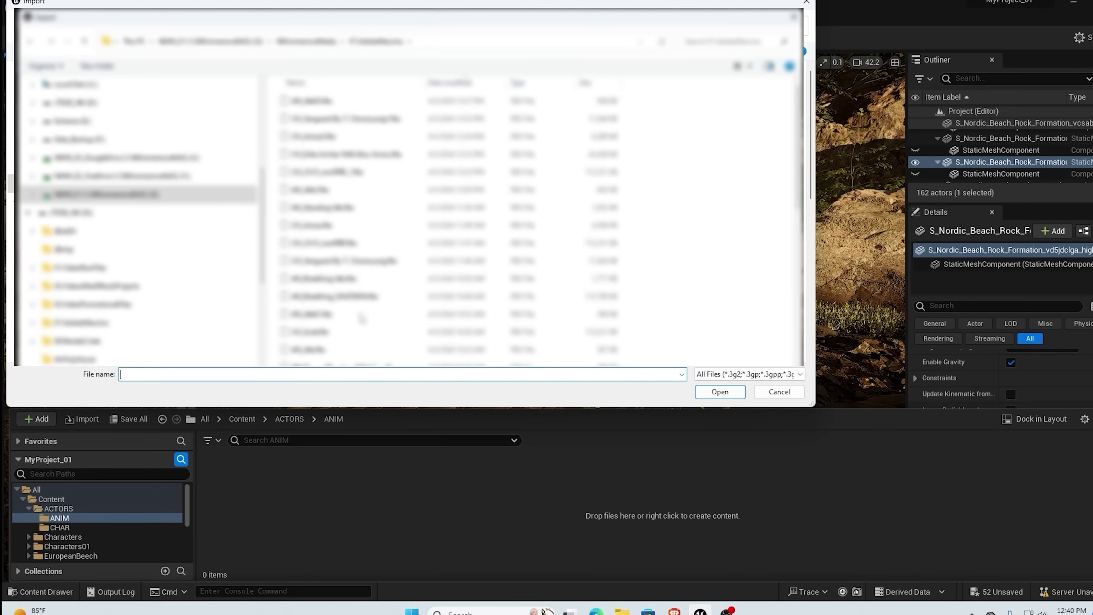
{"action": "left_click", "coordinate": [325, 102]}
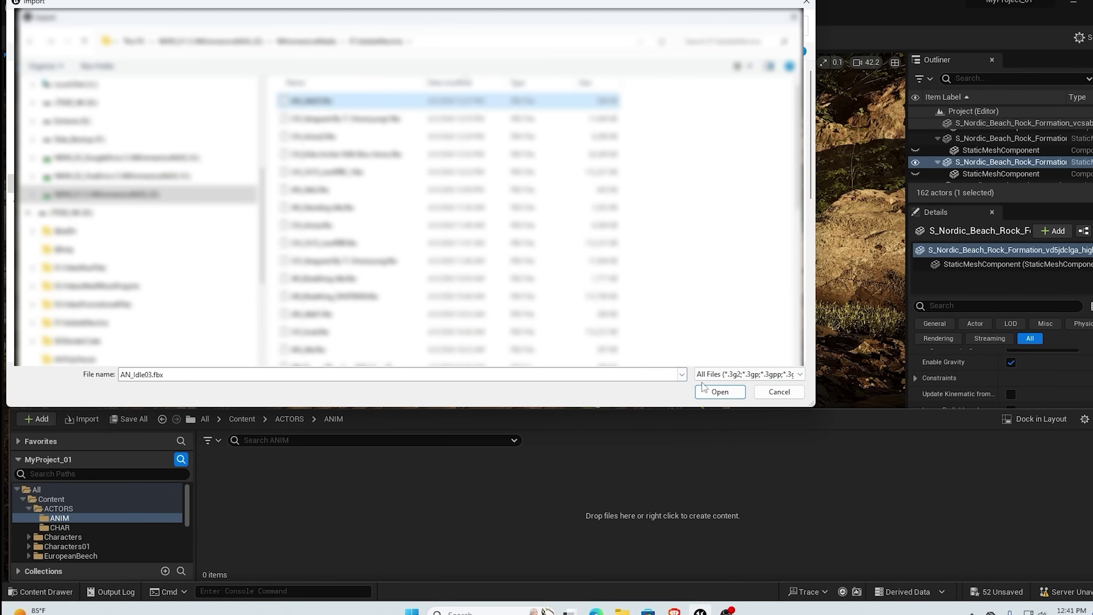
{"action": "left_click", "coordinate": [719, 392]}
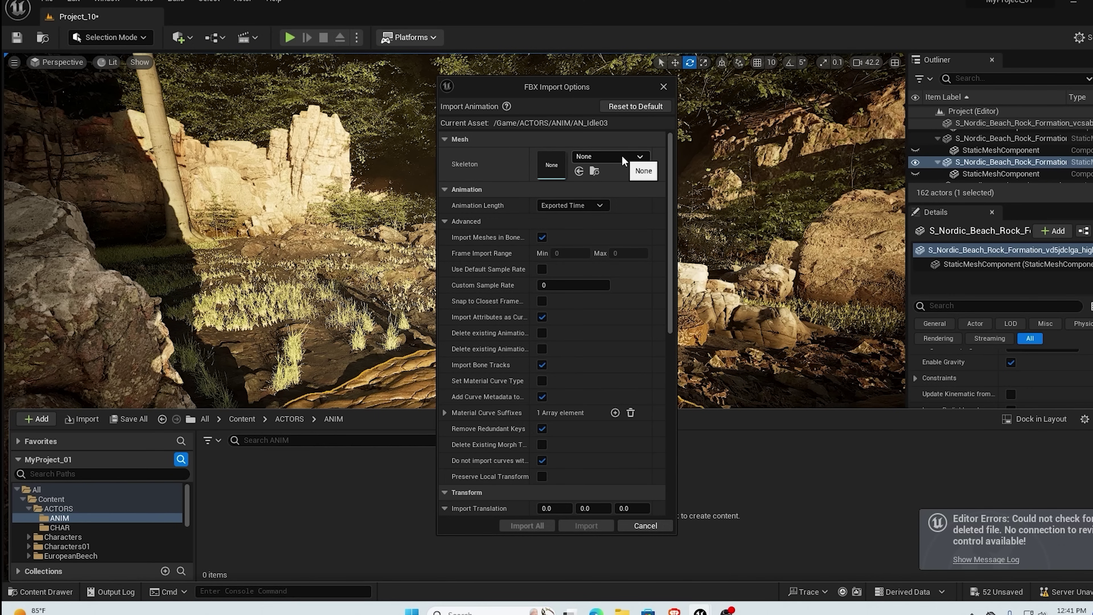
Step: Assign the CH_Erika_Archer skeleton and import AN_Idle03
{"action": "left_click", "coordinate": [641, 157]}
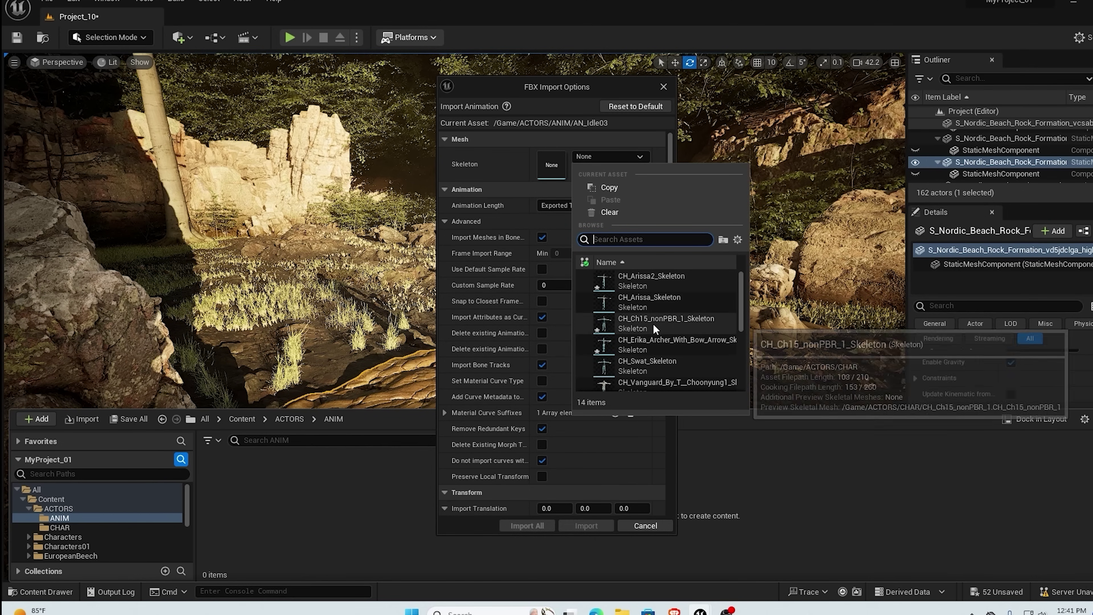
{"action": "scroll", "coordinate": [658, 342], "scroll_direction": "down", "scroll_amount": 1}
{"action": "scroll", "coordinate": [658, 344], "scroll_direction": "down", "scroll_amount": 2}
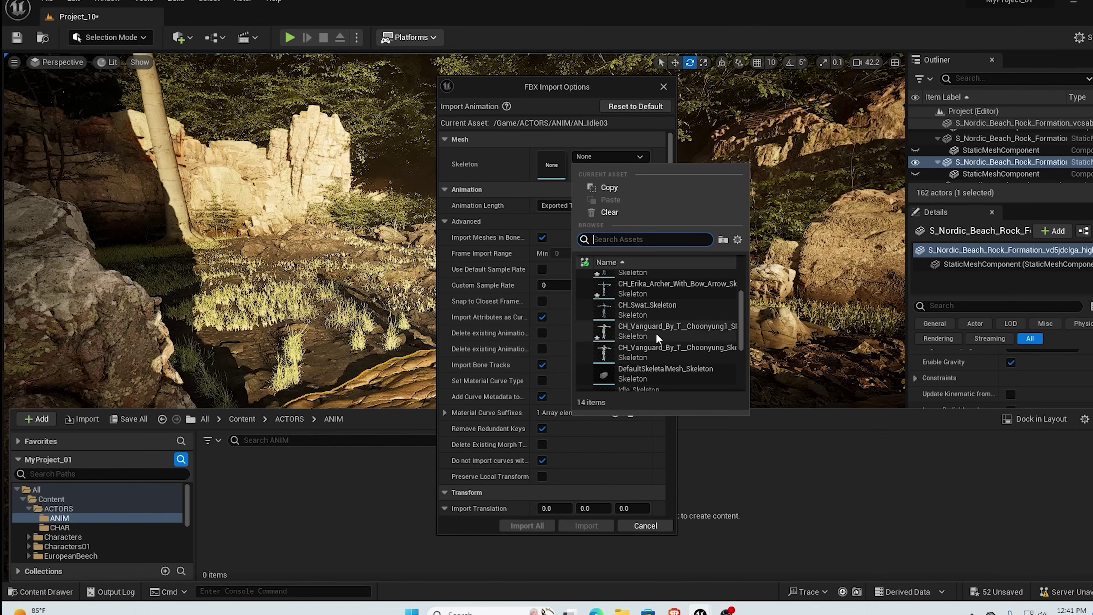
{"action": "scroll", "coordinate": [659, 337], "scroll_direction": "up", "scroll_amount": 3}
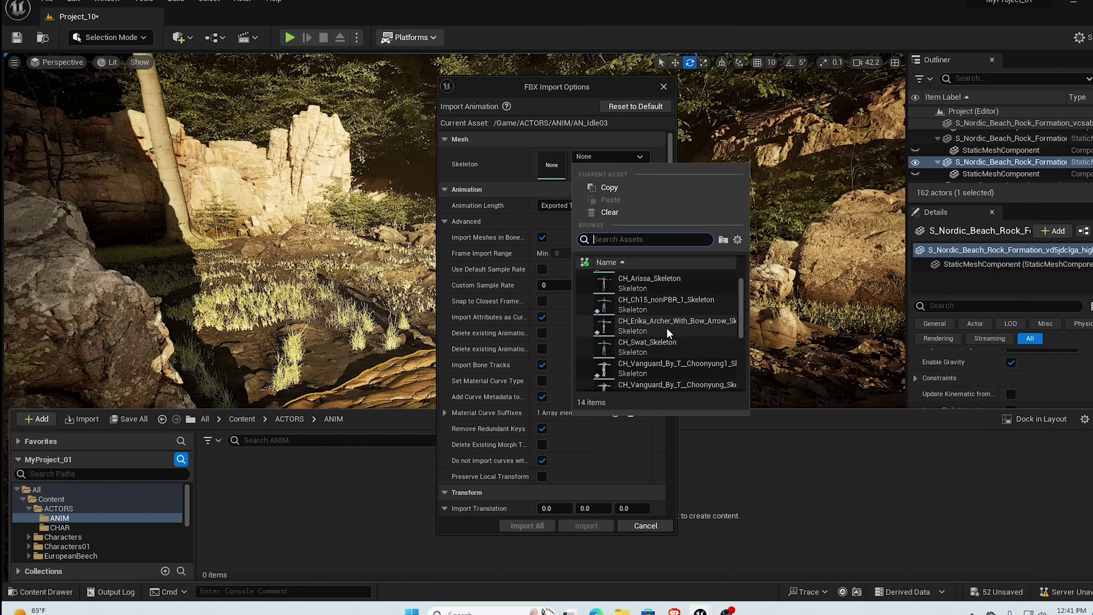
{"action": "left_click", "coordinate": [667, 345]}
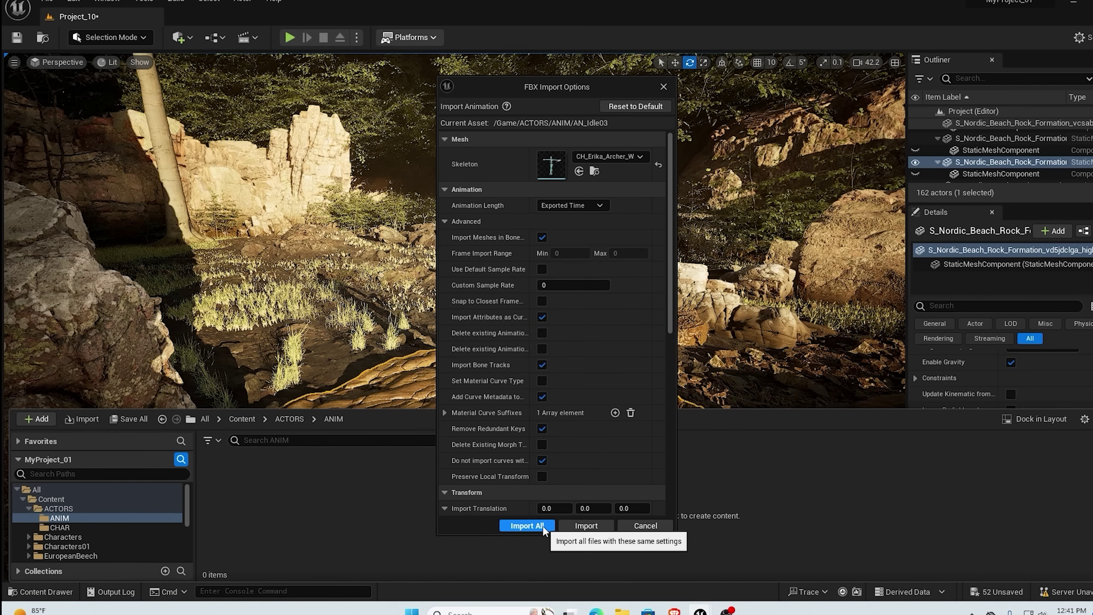
{"action": "left_click", "coordinate": [528, 525]}
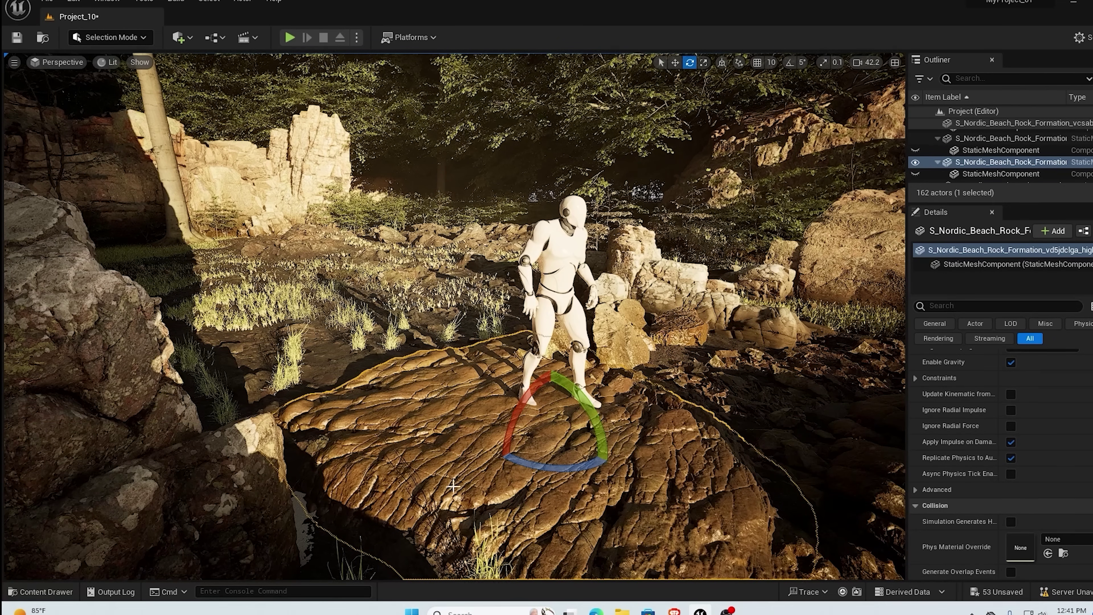
Step: Drag AN_Idle03 into the level so the Erika Archer stands beside the mannequin
{"action": "left_click", "coordinate": [41, 591]}
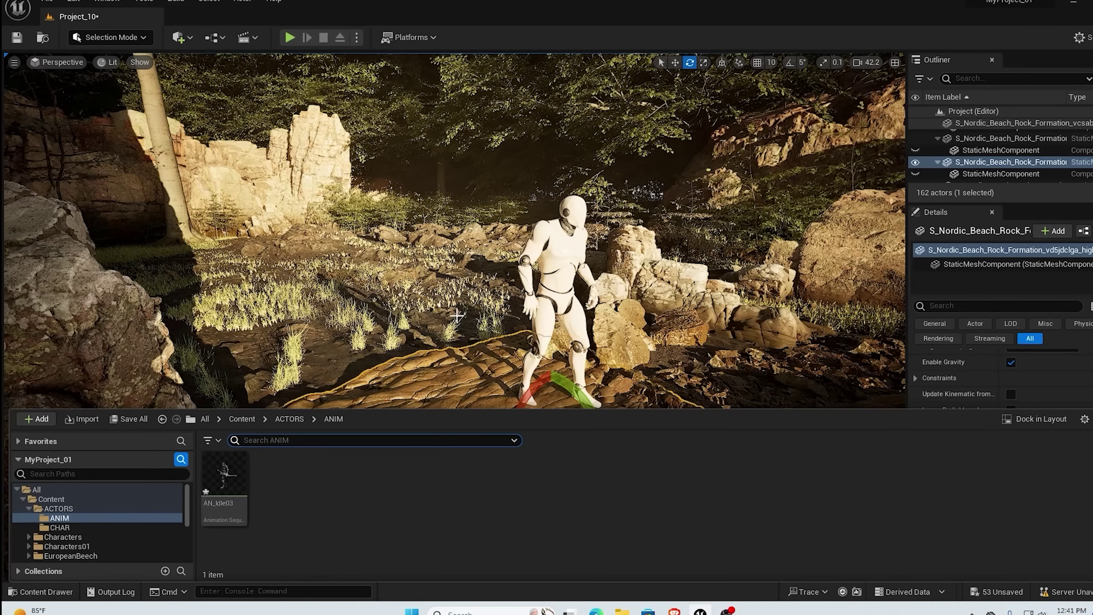
{"action": "right_click_drag", "start_coordinate": [456, 316], "coordinate": [521, 282]}
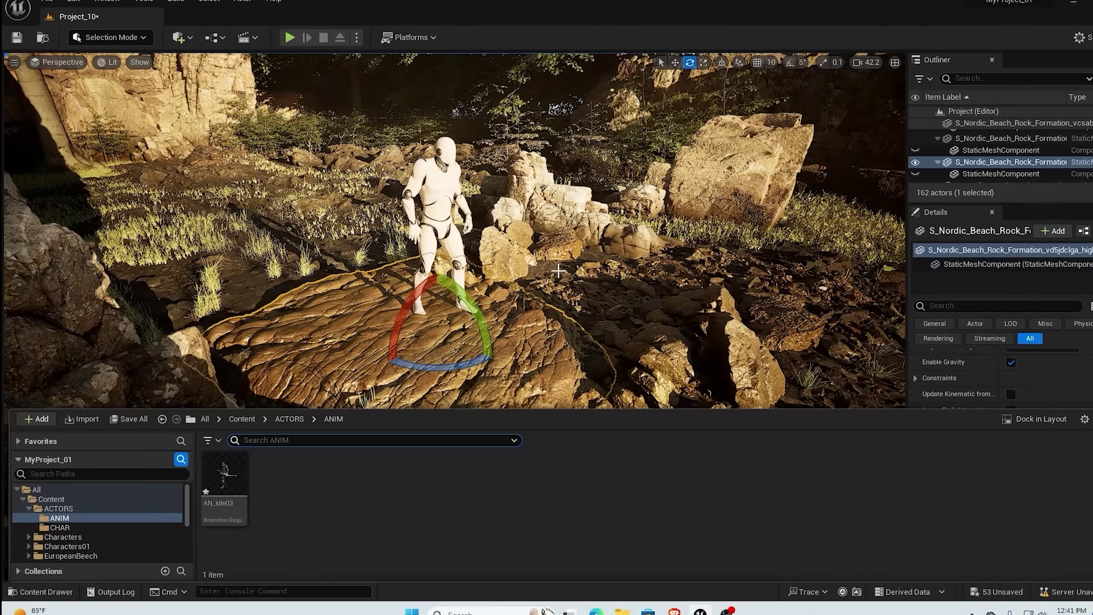
{"action": "left_click", "coordinate": [435, 199]}
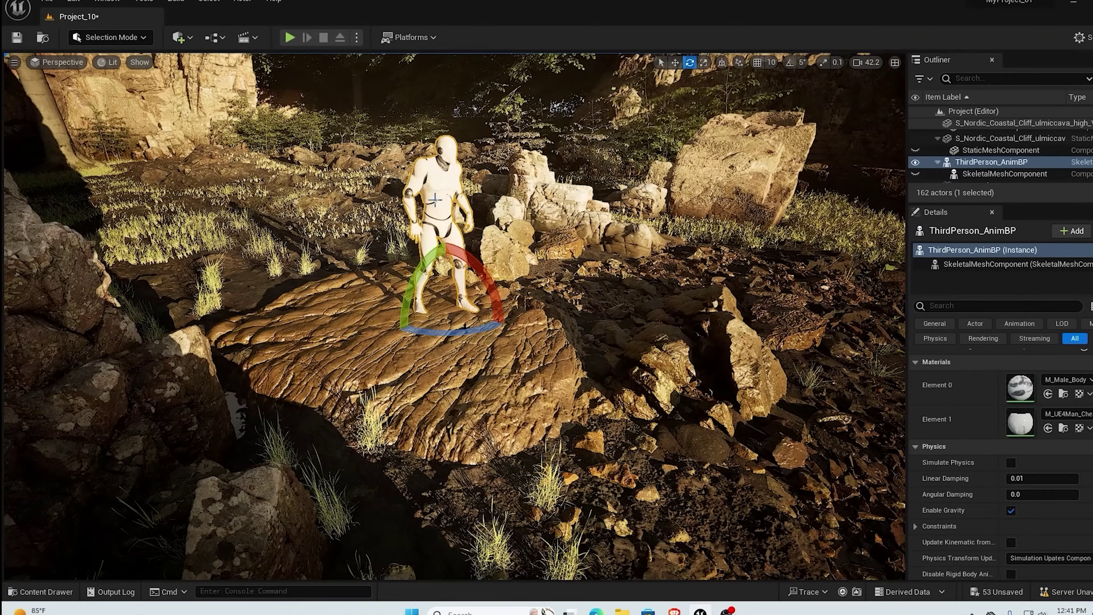
{"action": "left_click", "coordinate": [64, 591]}
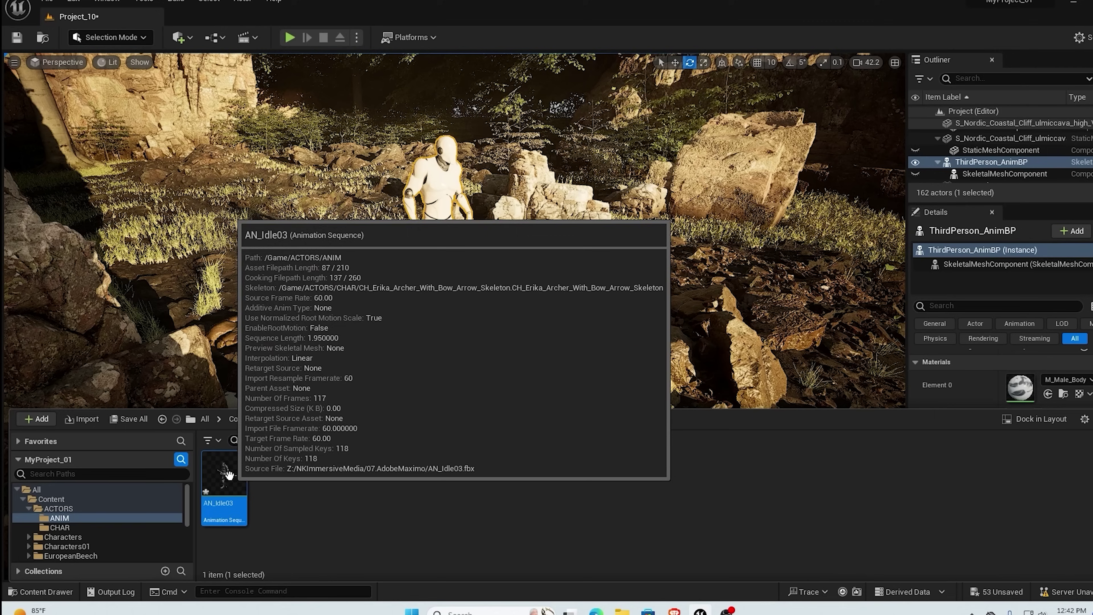
{"action": "left_click_drag", "start_coordinate": [229, 475], "coordinate": [354, 338]}
{"action": "right_click_drag", "start_coordinate": [355, 336], "coordinate": [490, 248]}
{"action": "left_click", "coordinate": [515, 223]}
{"action": "scroll", "coordinate": [515, 223], "scroll_direction": "up", "scroll_amount": 5}
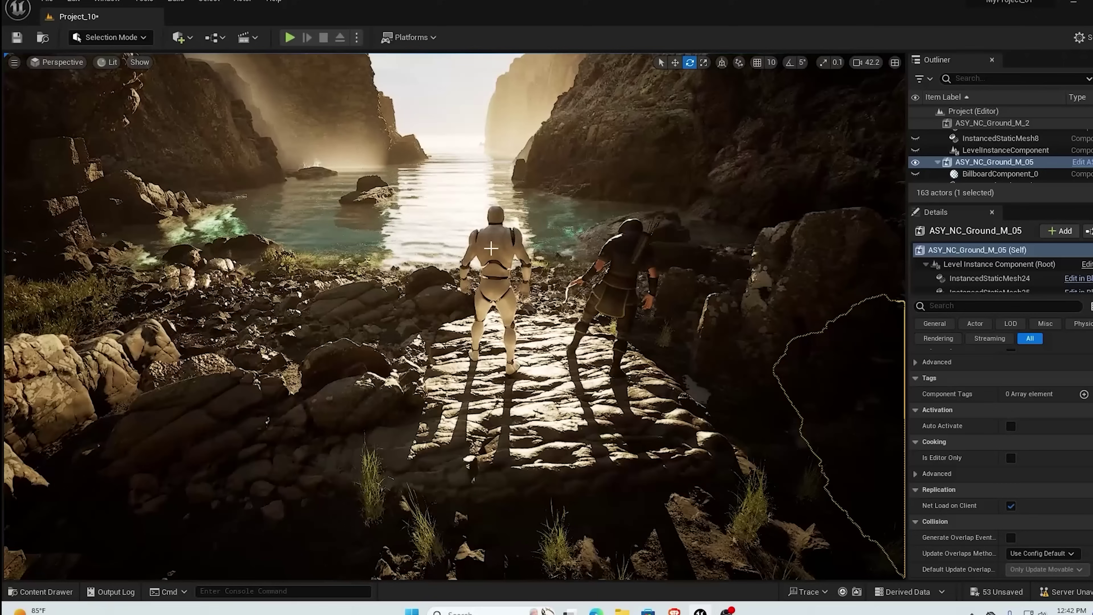
Step: Delete the mannequin, leaving the Erika Archer alone, then view the rock from behind toward the sea
{"action": "left_click", "coordinate": [493, 250]}
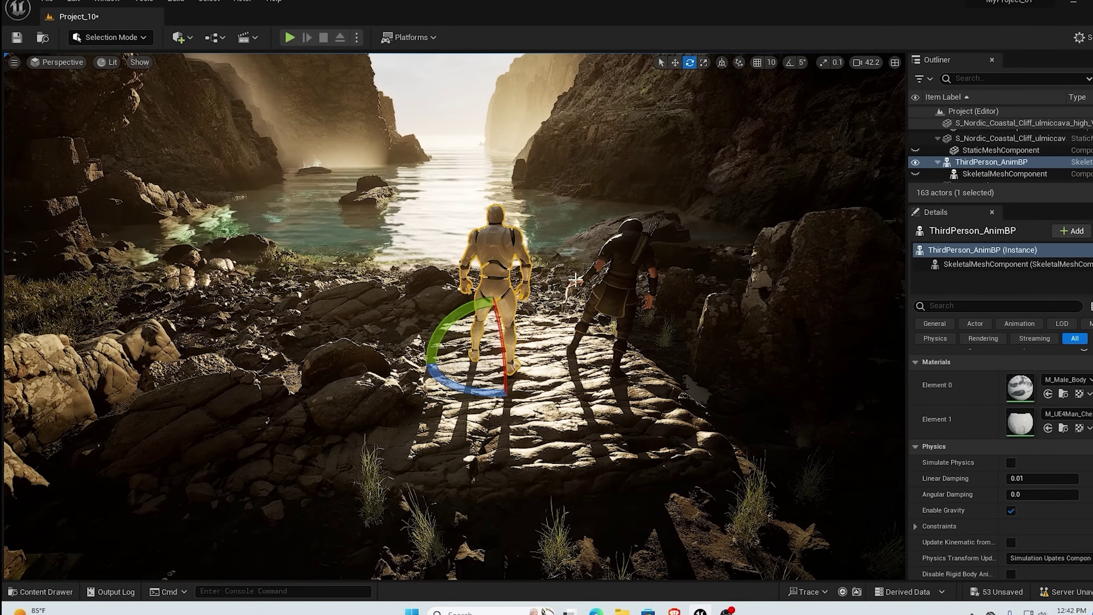
{"action": "key", "text": "Delete"}
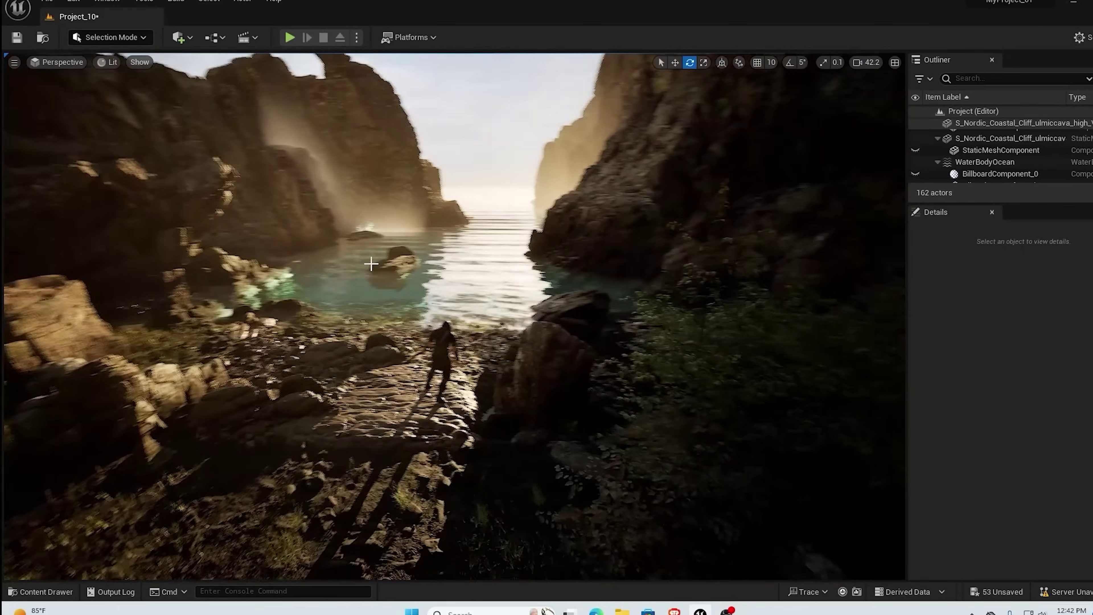
{"action": "right_click_drag", "start_coordinate": [371, 264], "coordinate": [290, 419]}
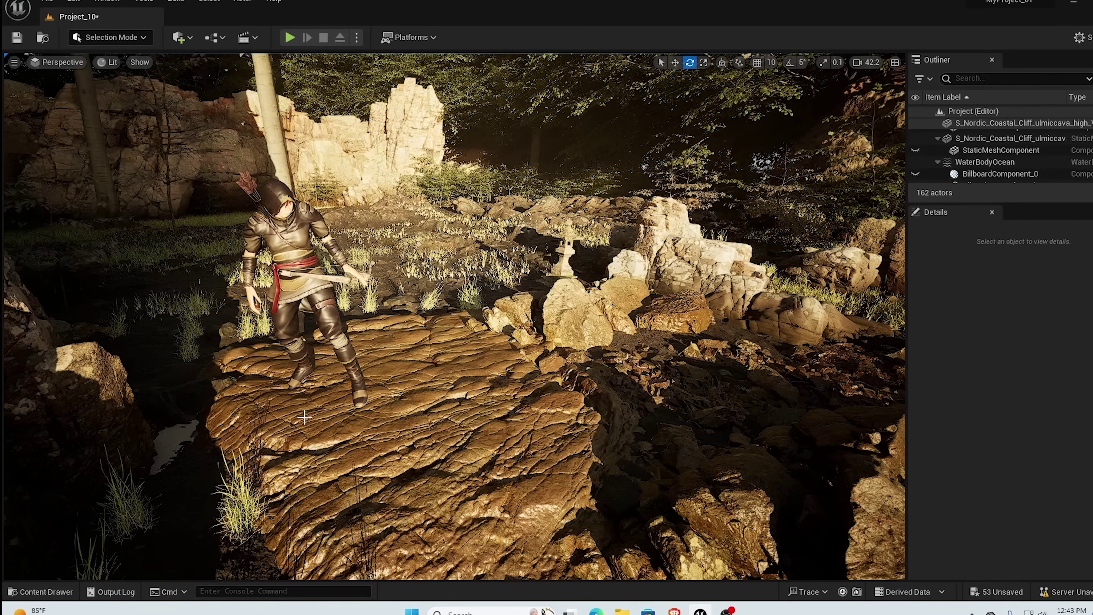
Step: Force-delete the AN_Idle03 animation asset from the ANIM folder despite its references
{"action": "key", "text": "ctrl+space"}
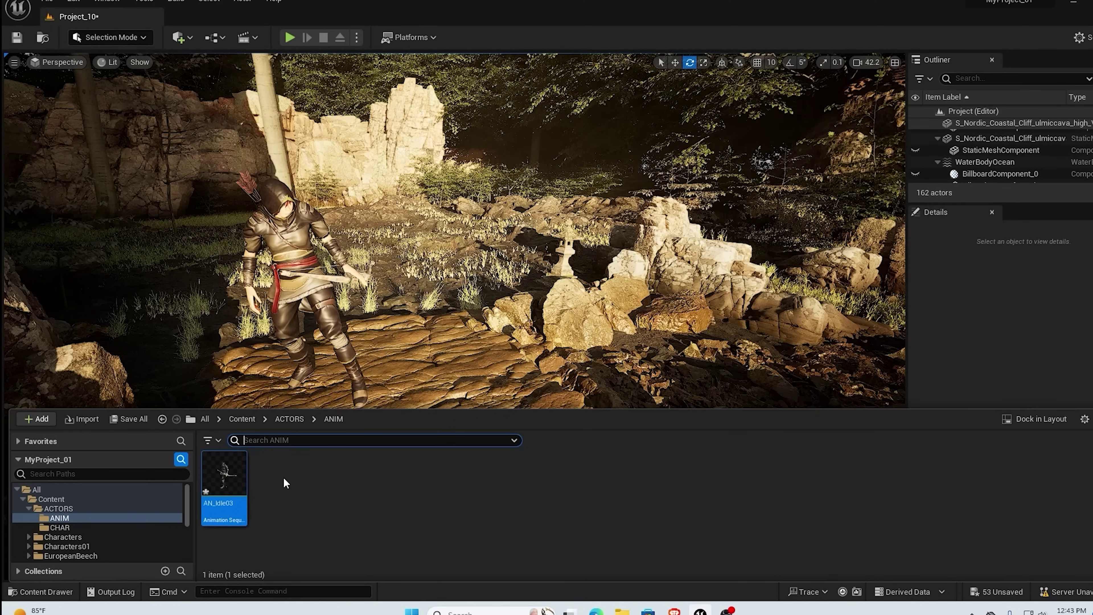
{"action": "left_click", "coordinate": [224, 474]}
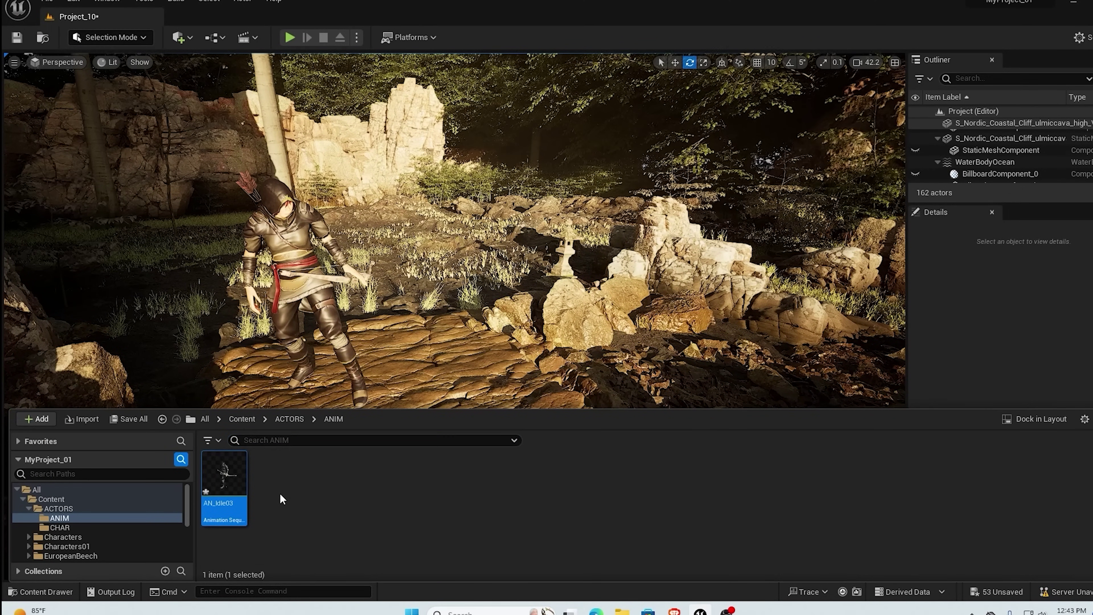
{"action": "key", "text": "Delete"}
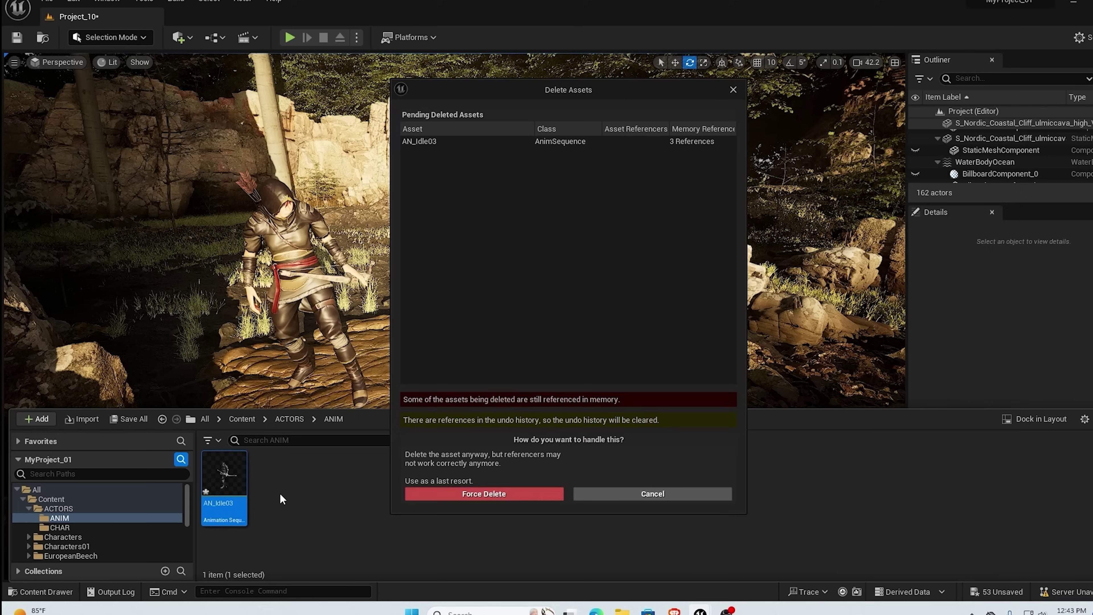
{"action": "left_click", "coordinate": [488, 493]}
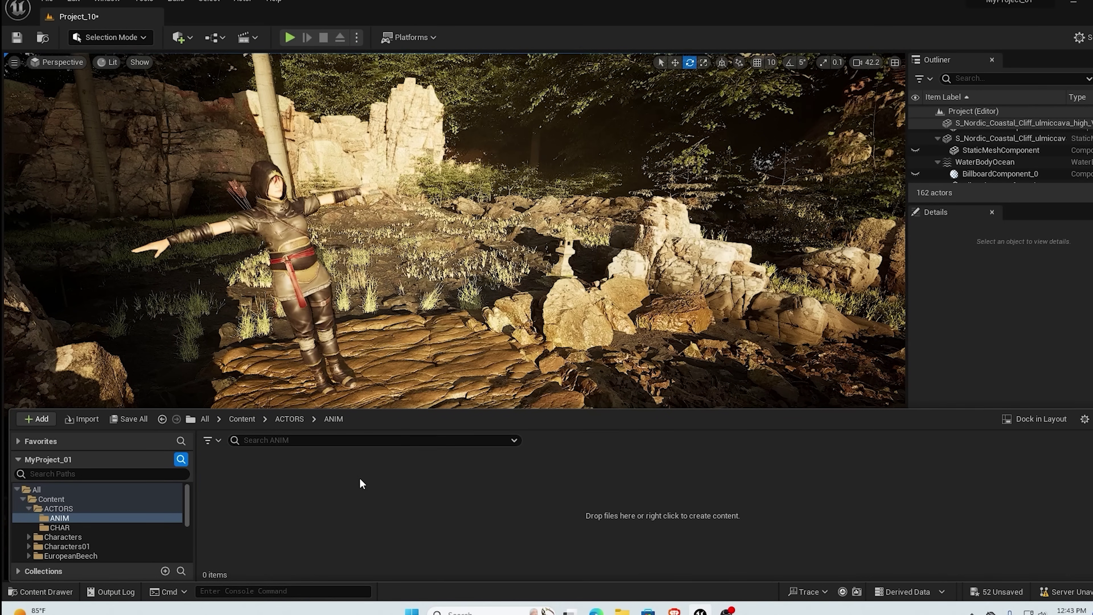
Step: Delete the T-posed archer actor from the flat rock
{"action": "left_click", "coordinate": [378, 313]}
{"action": "left_click", "coordinate": [378, 313]}
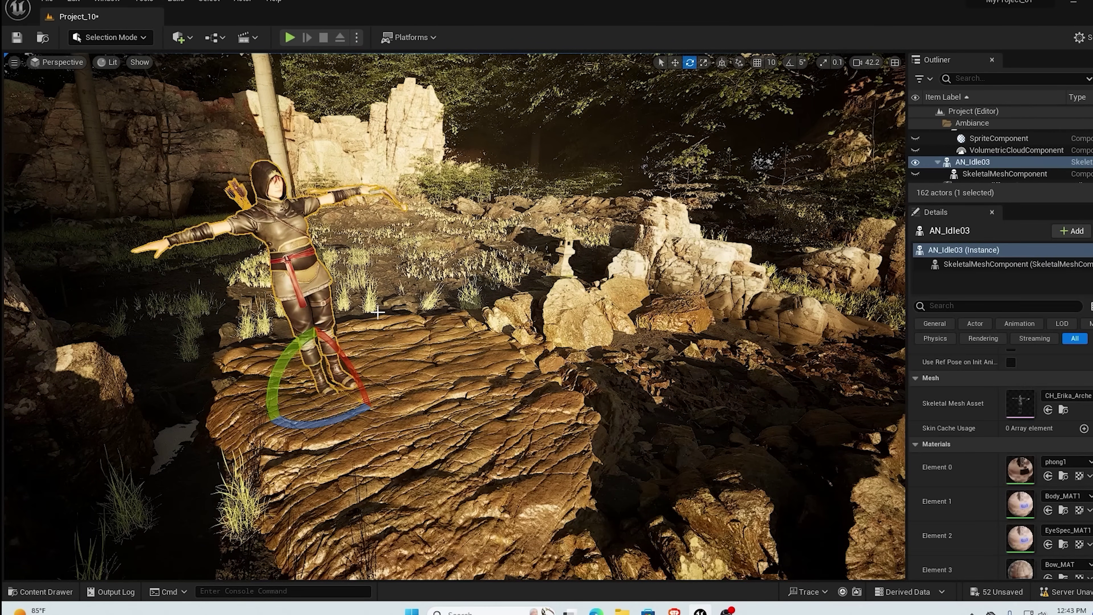
{"action": "key", "text": "Delete"}
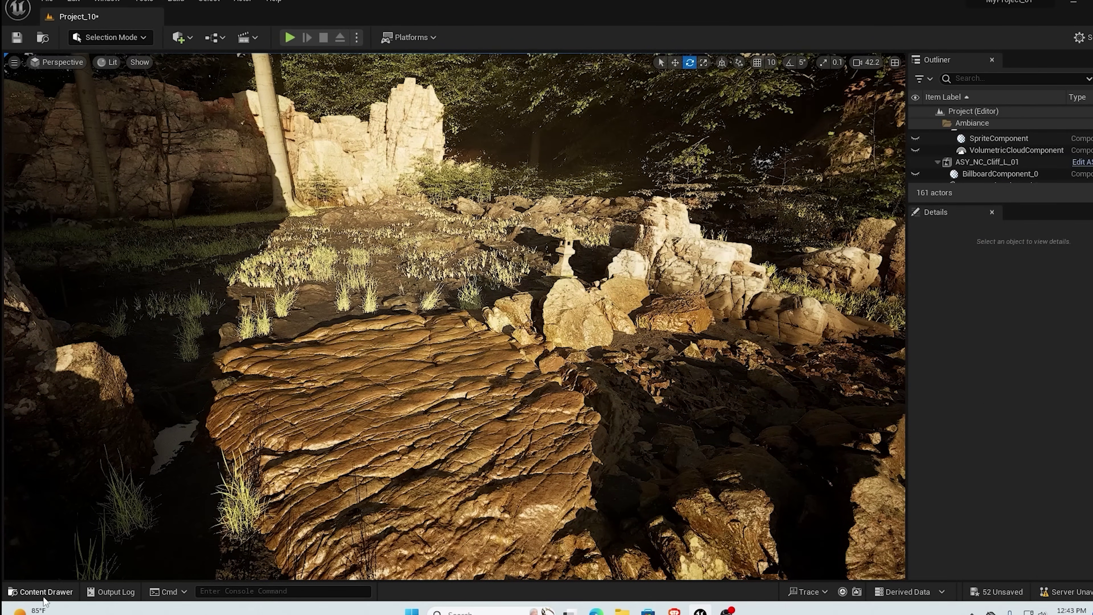
Step: Import AN_Idle03.fbx into /Game/ACTORS/ANIM with CH_Swat_Skeleton as the target skeleton
{"action": "left_click", "coordinate": [46, 591]}
{"action": "right_click", "coordinate": [276, 504]}
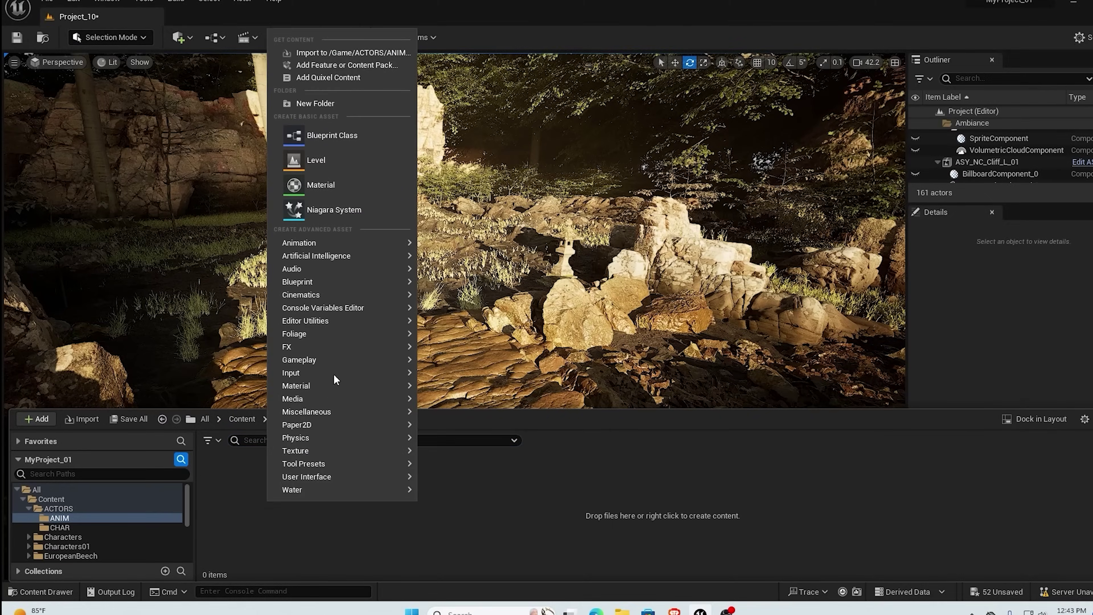
{"action": "left_click", "coordinate": [368, 53]}
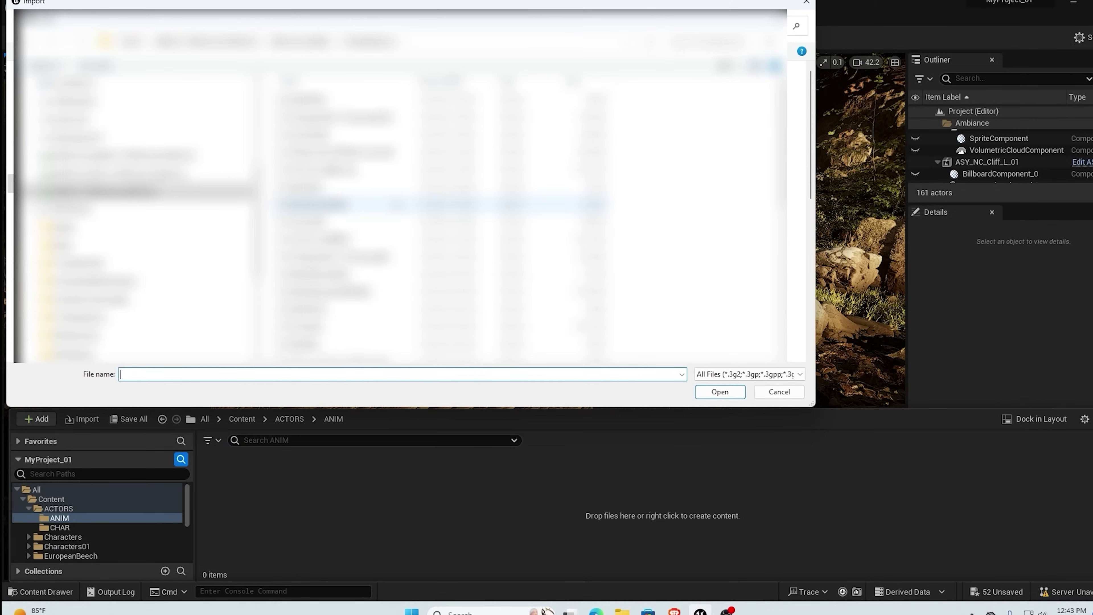
{"action": "left_click", "coordinate": [422, 100]}
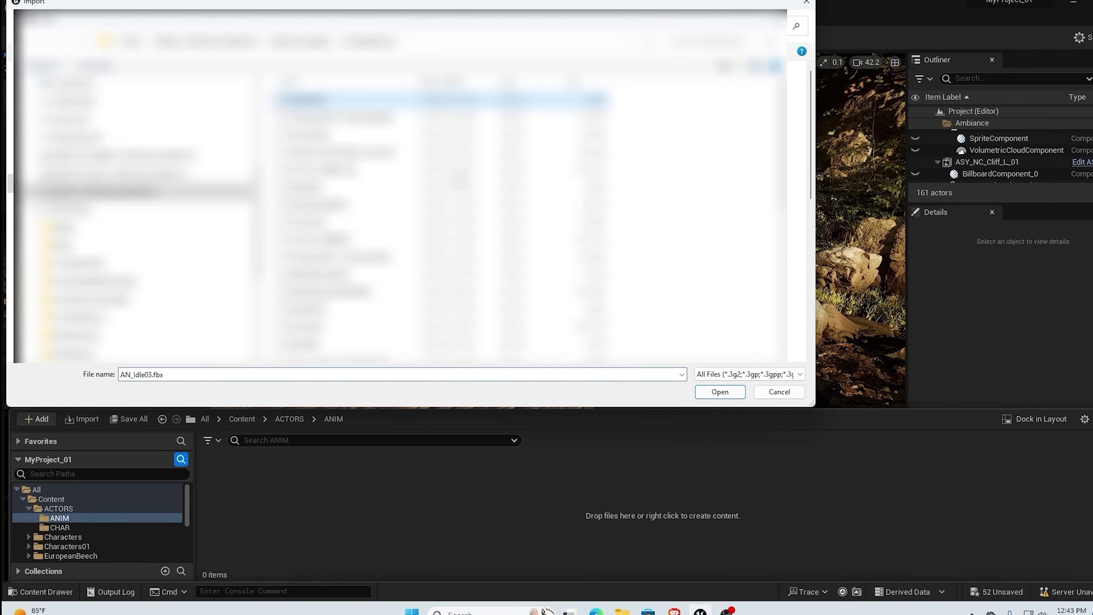
{"action": "left_click", "coordinate": [719, 392]}
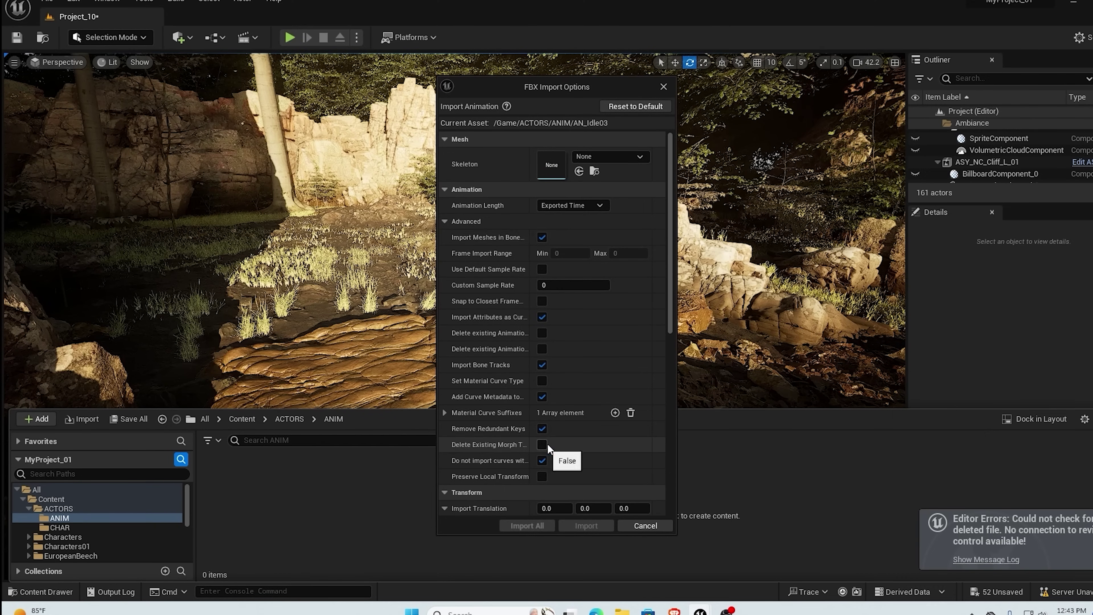
{"action": "left_click", "coordinate": [610, 156]}
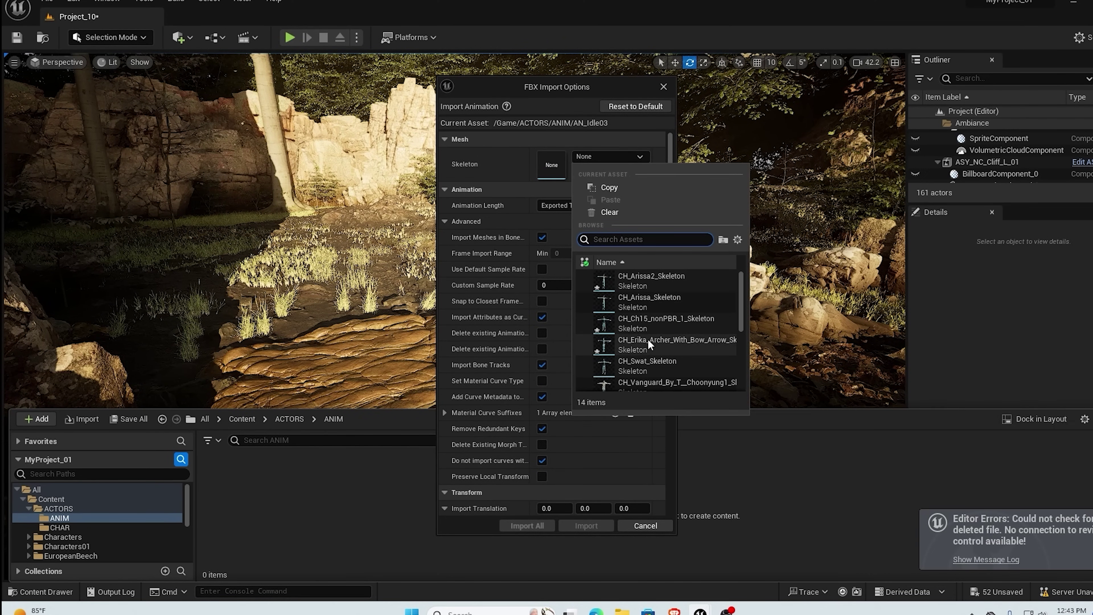
{"action": "left_click", "coordinate": [646, 367]}
{"action": "left_click", "coordinate": [538, 526]}
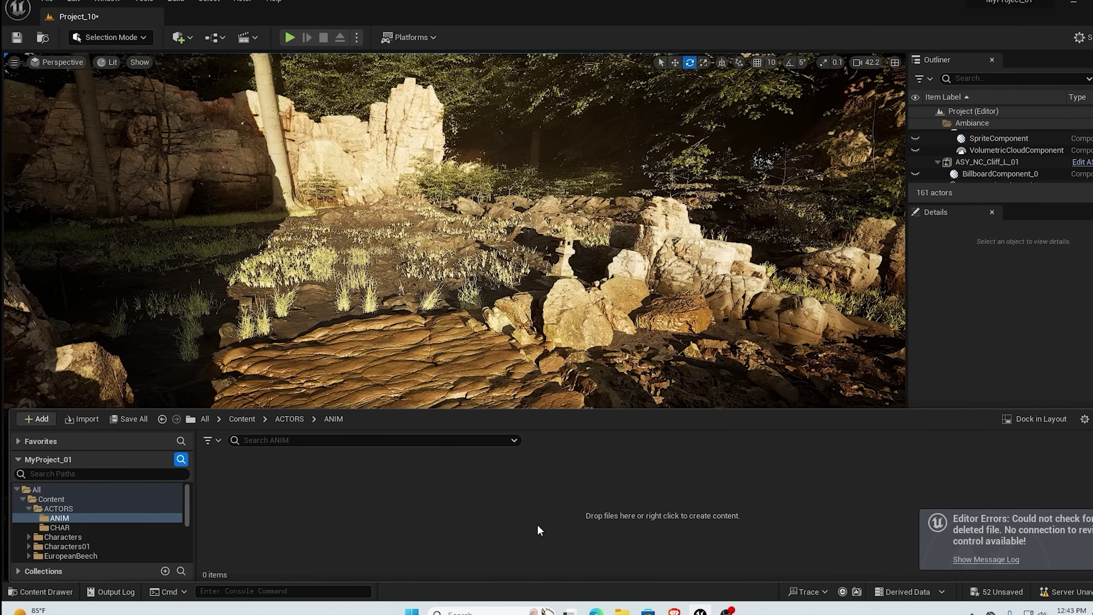
Step: Drag AN_Idle03 onto the flat forest rock to place the idling SWAT character
{"action": "left_click", "coordinate": [46, 592]}
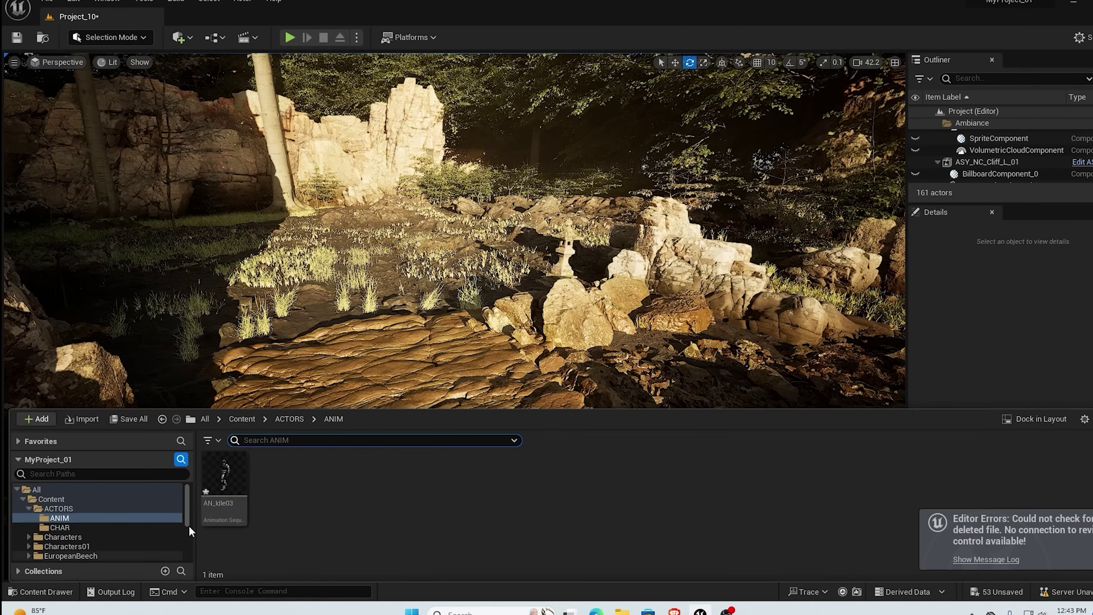
{"action": "mouse_move", "coordinate": [222, 474]}
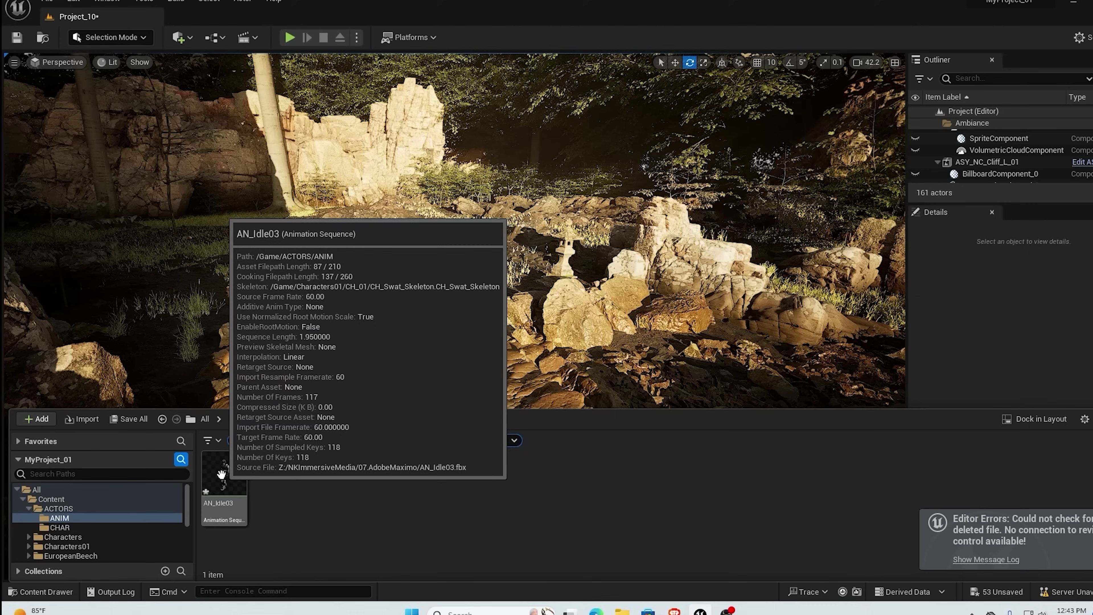
{"action": "left_click_drag", "start_coordinate": [221, 474], "coordinate": [373, 388]}
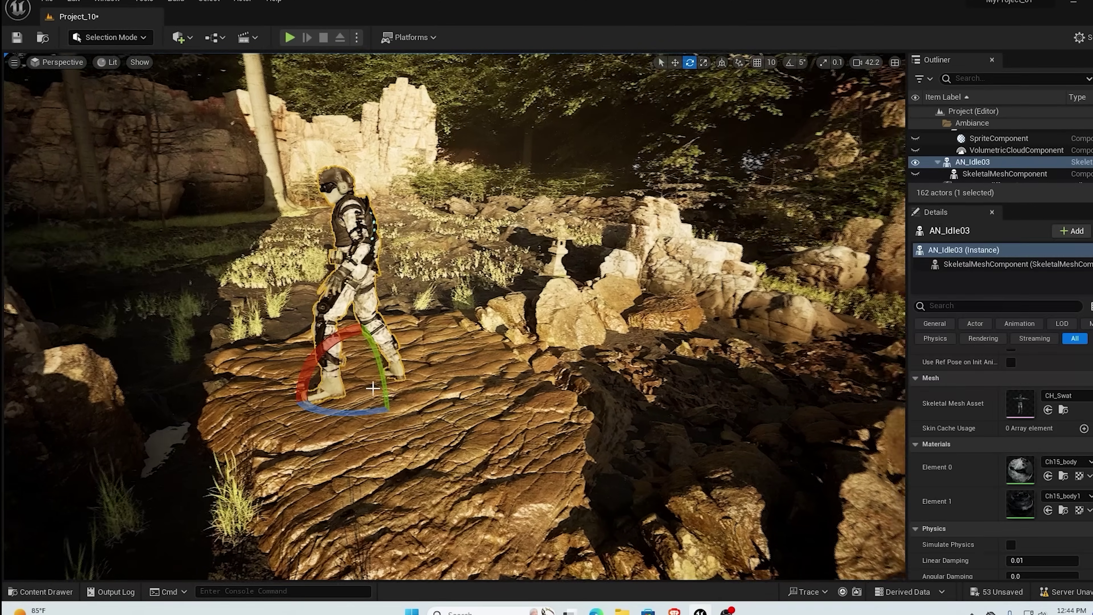
{"action": "right_click_drag", "start_coordinate": [373, 387], "coordinate": [330, 300]}
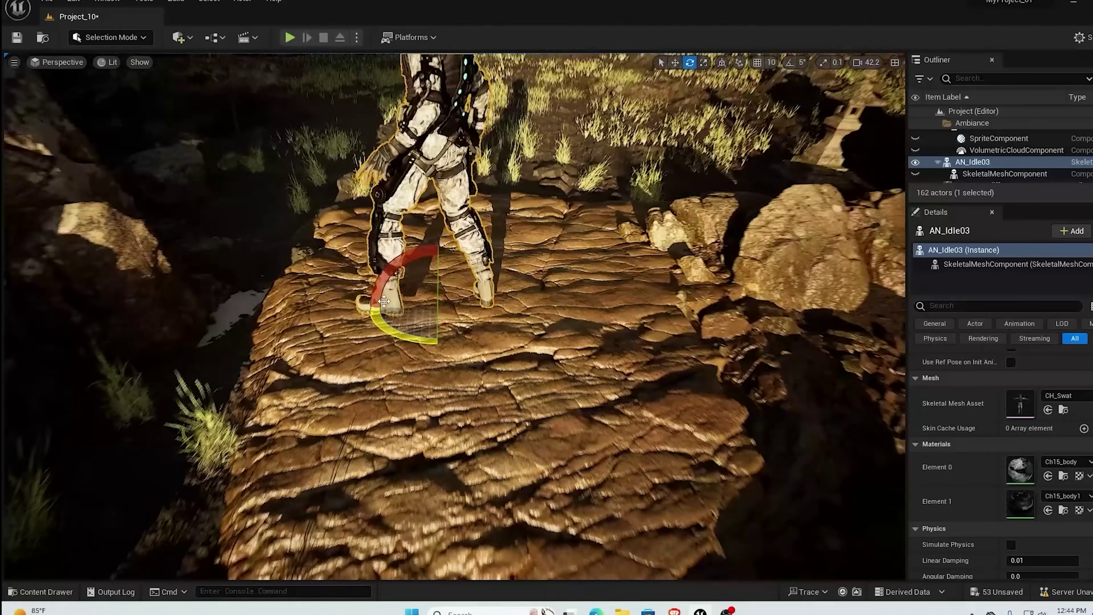
{"action": "left_click_drag", "start_coordinate": [384, 301], "coordinate": [349, 244], "text": "alt"}
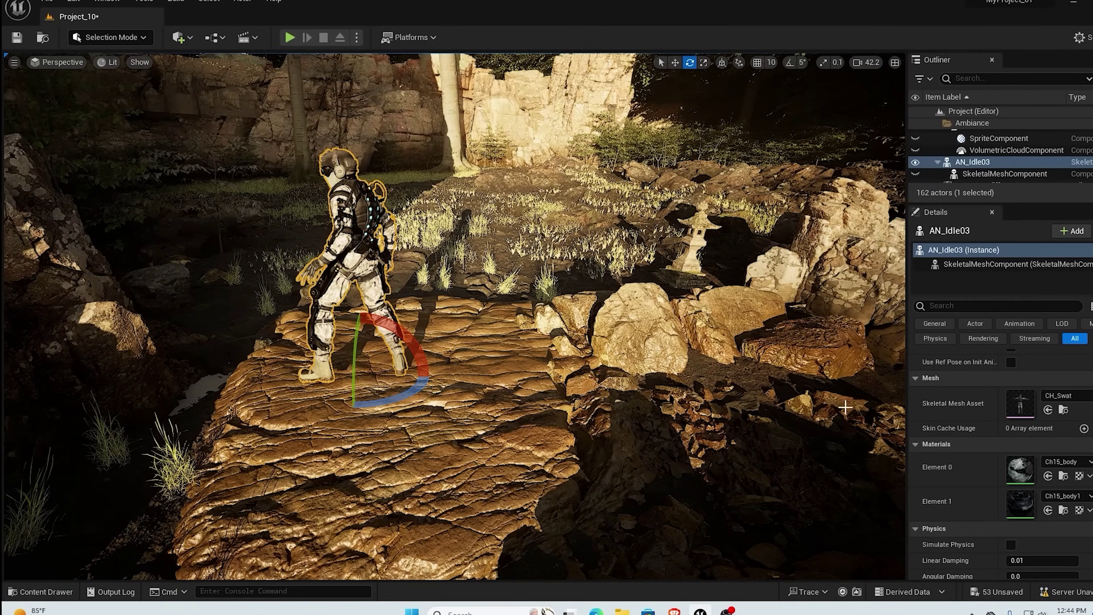
{"action": "scroll", "coordinate": [1035, 394], "scroll_direction": "up", "scroll_amount": 5}
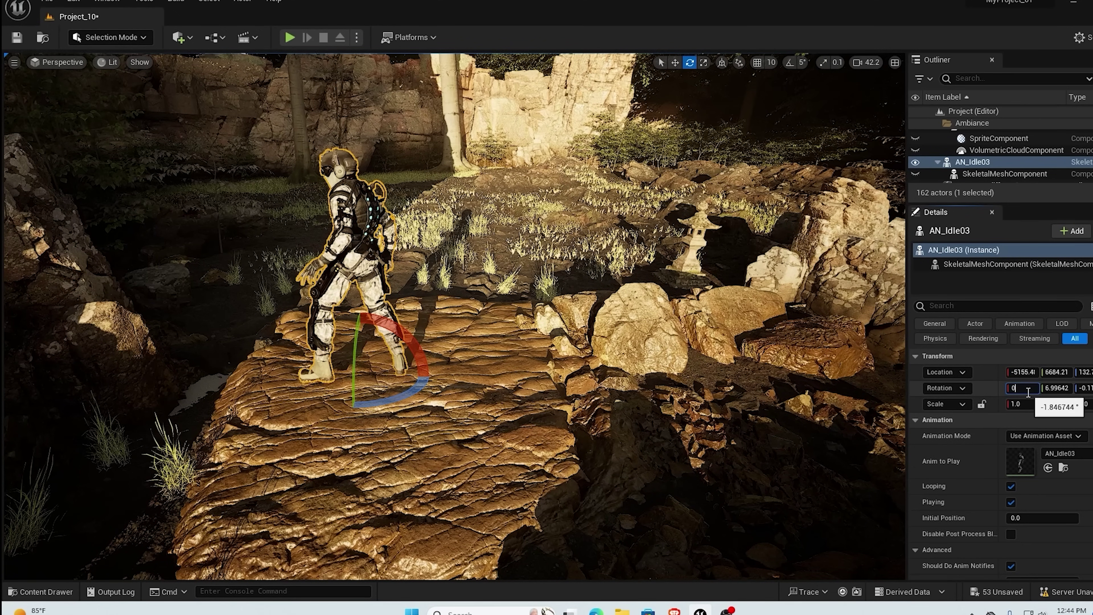
Step: Set the SWAT character's rotation to X 0, Y 0, Z -90
{"action": "key", "text": "Tab"}
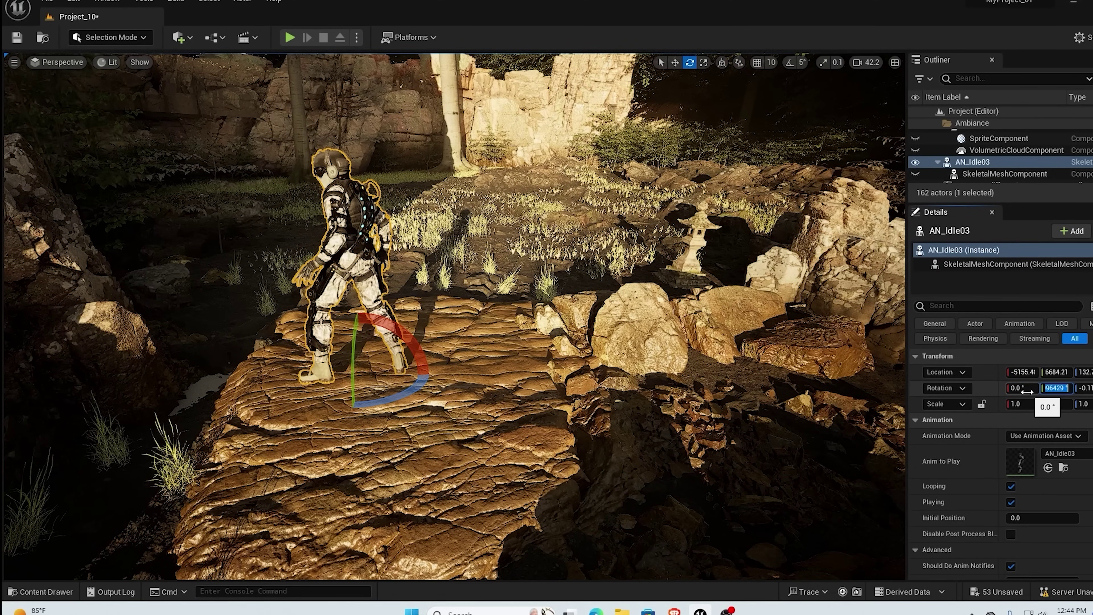
{"action": "key", "text": "Tab"}
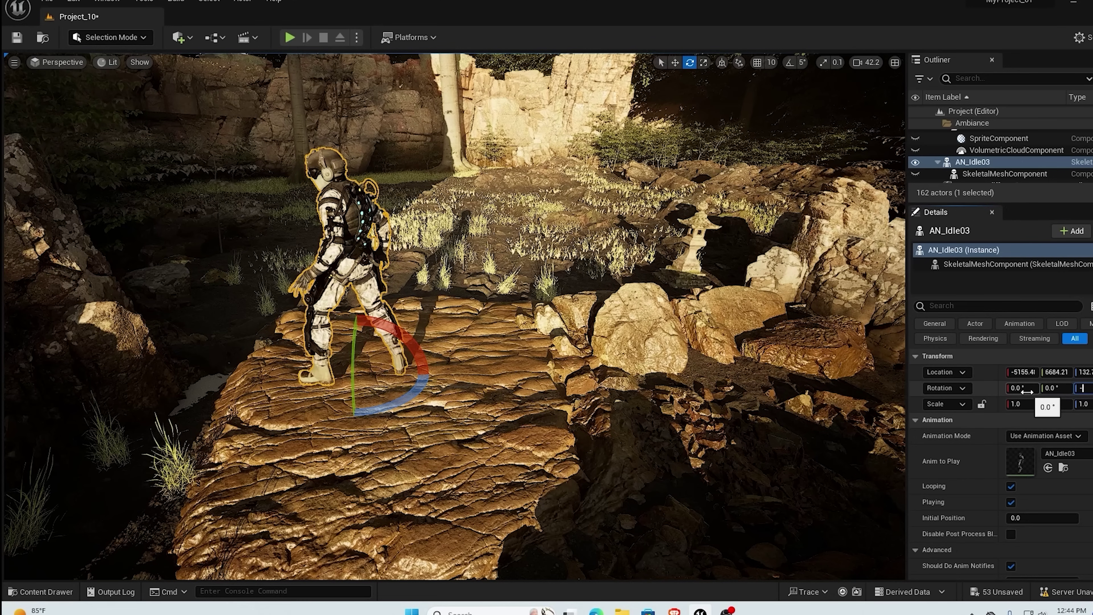
{"action": "key", "text": "Return"}
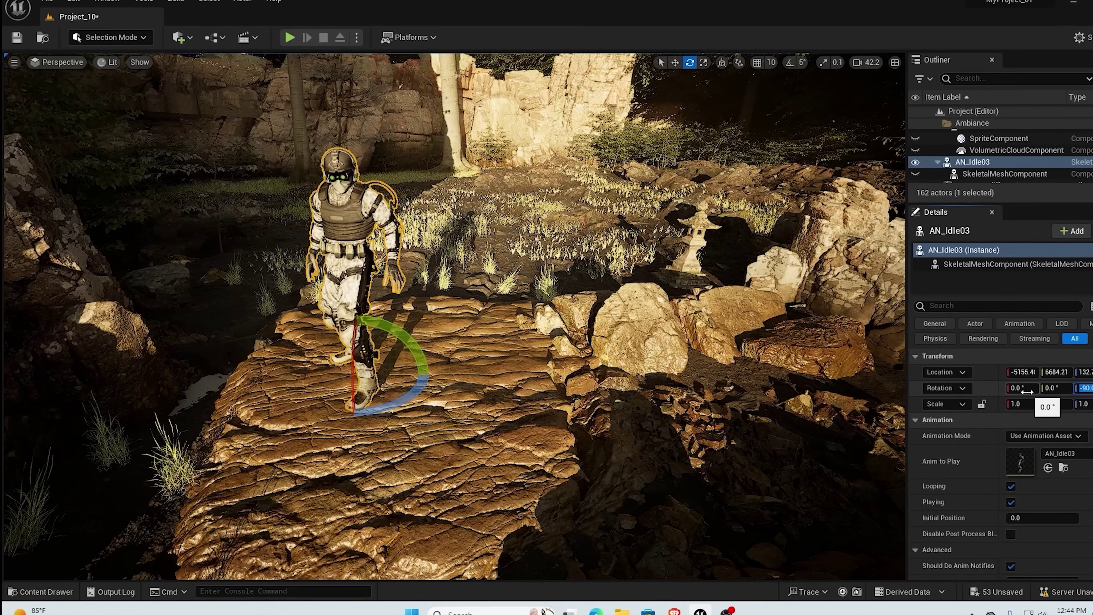
Step: Fly the view in behind the SWAT character, looking toward the water
{"action": "left_click", "coordinate": [394, 326]}
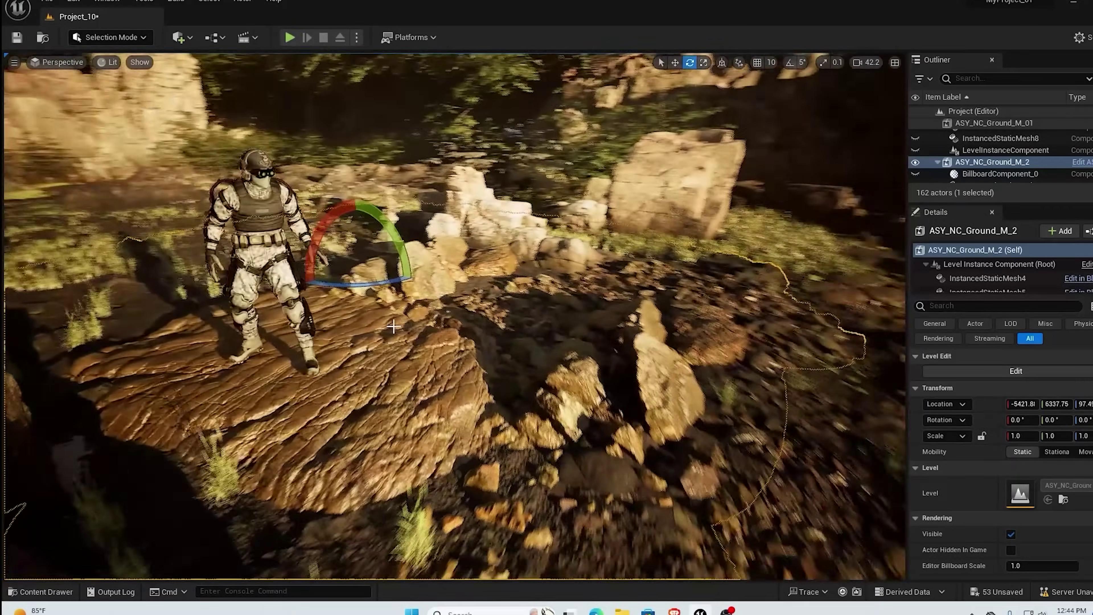
{"action": "right_click_drag", "start_coordinate": [393, 327], "coordinate": [291, 243]}
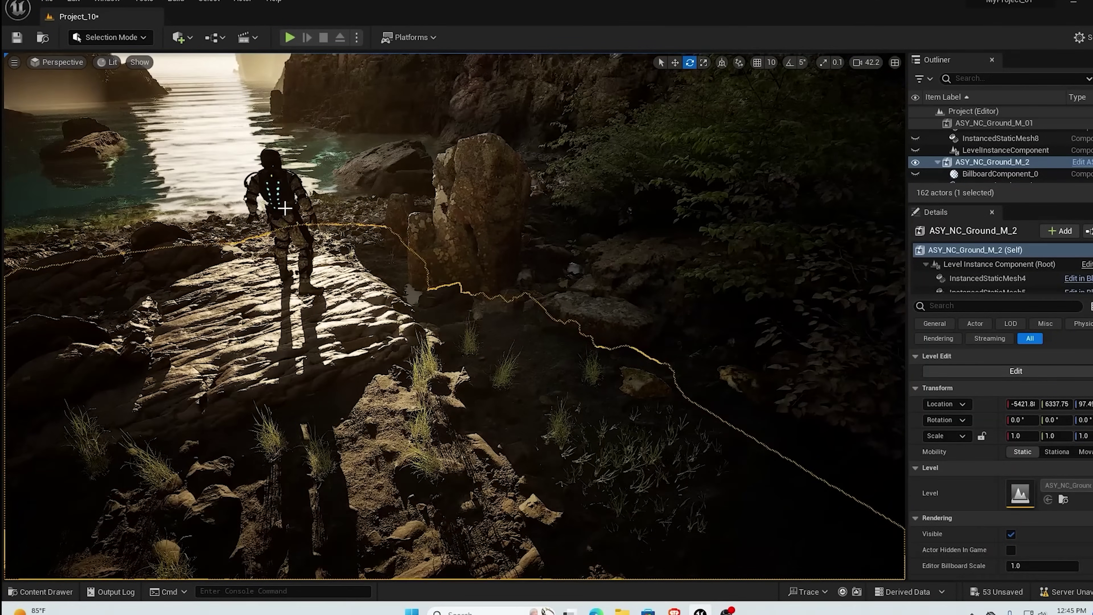
{"action": "left_click", "coordinate": [295, 240]}
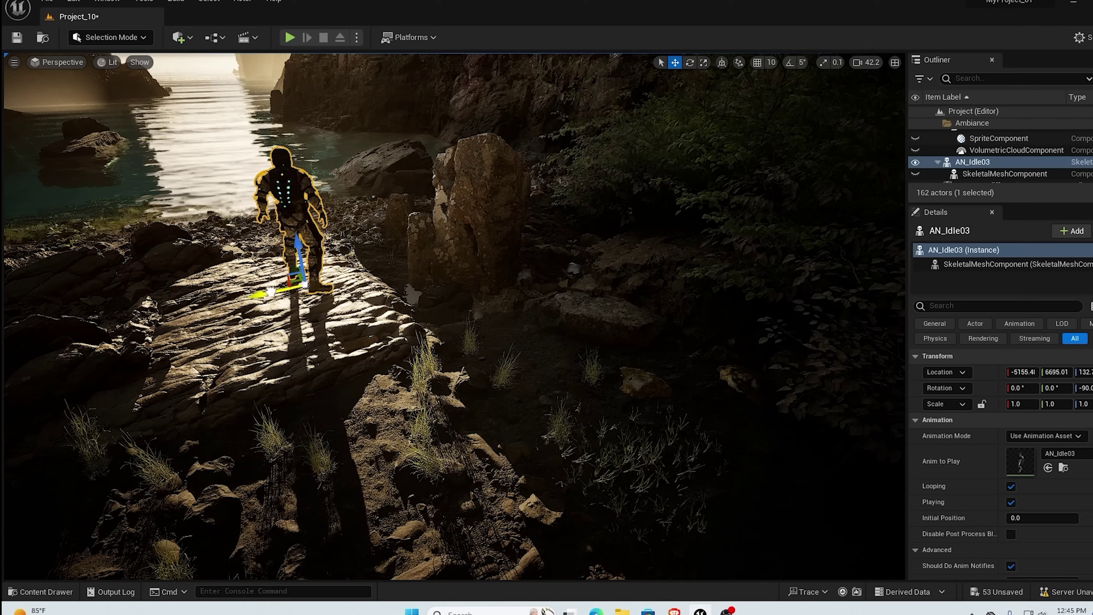
{"action": "right_click_drag", "start_coordinate": [340, 333], "coordinate": [614, 360]}
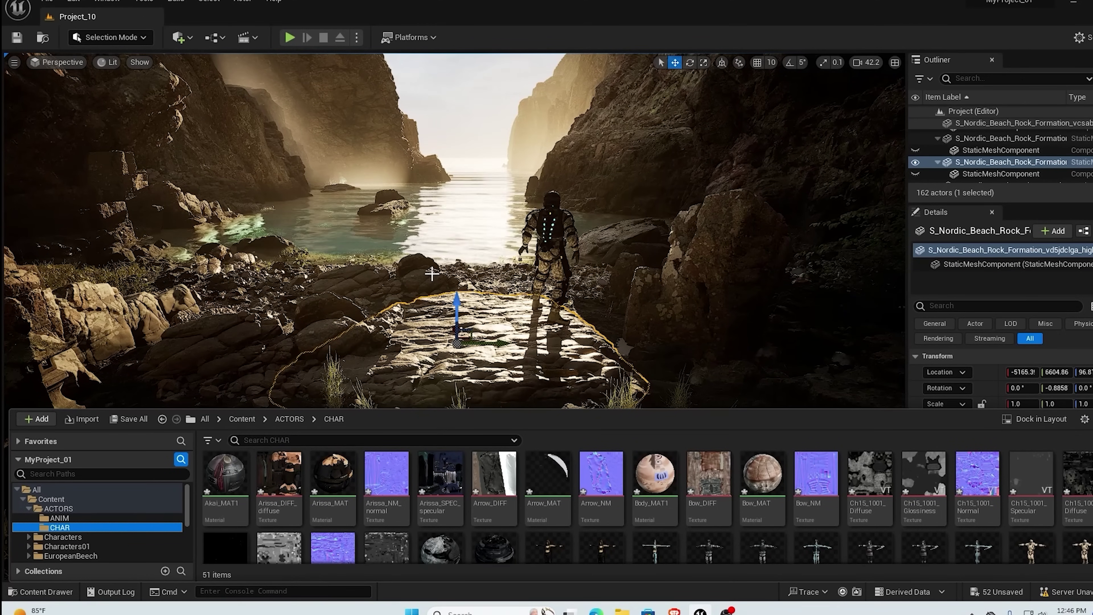
Step: Switch to game view and tilt the camera up to show more sky
{"action": "left_click", "coordinate": [431, 273]}
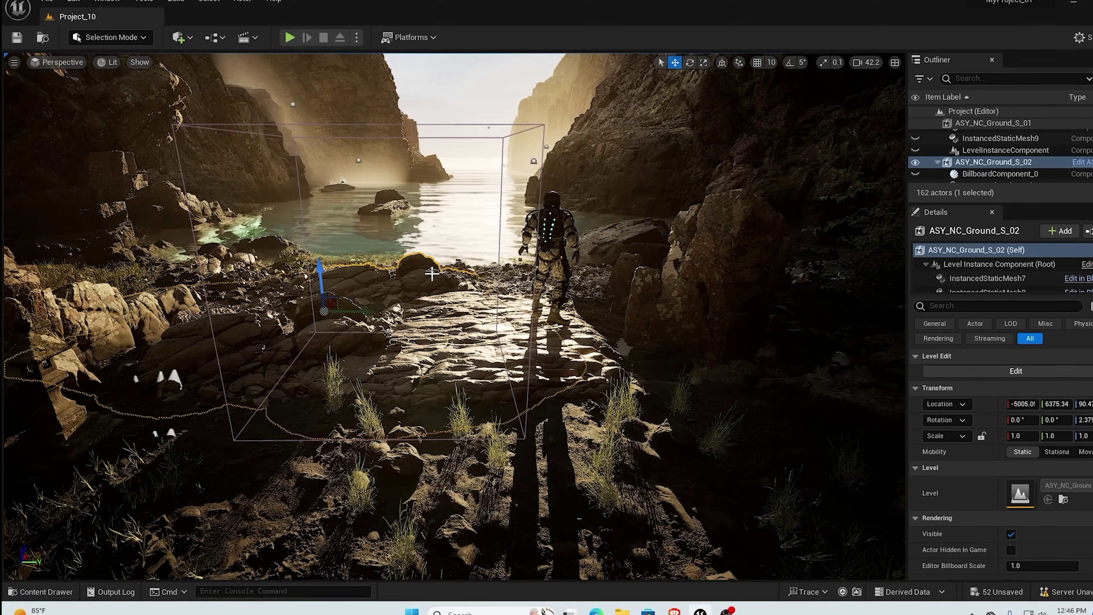
{"action": "key", "text": "g"}
{"action": "scroll", "coordinate": [432, 273], "scroll_direction": "down", "scroll_amount": 5}
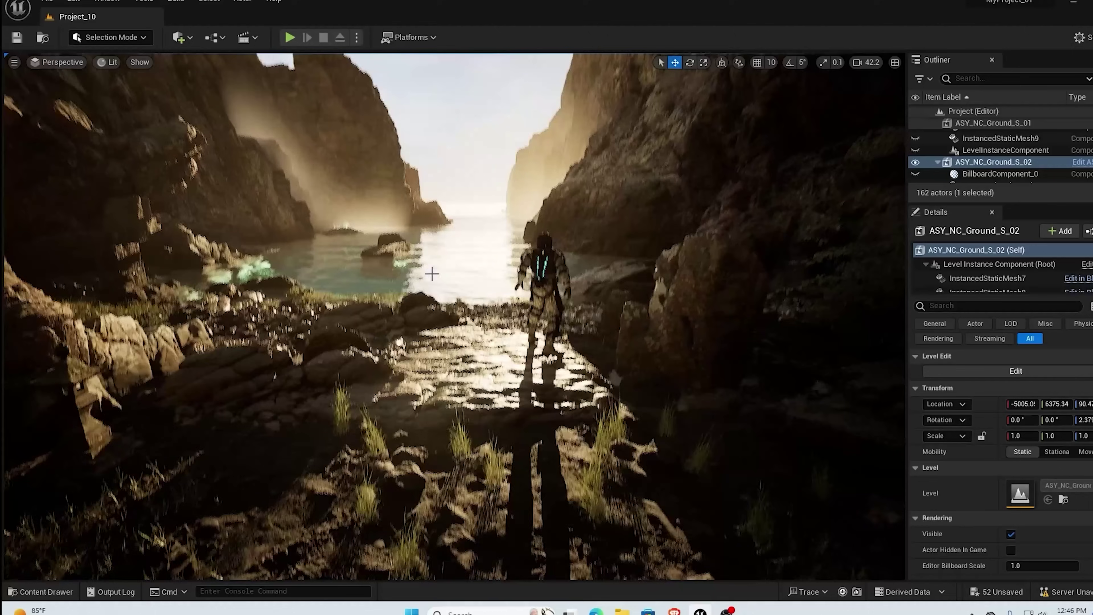
{"action": "right_click_drag", "start_coordinate": [432, 273], "coordinate": [431, 273]}
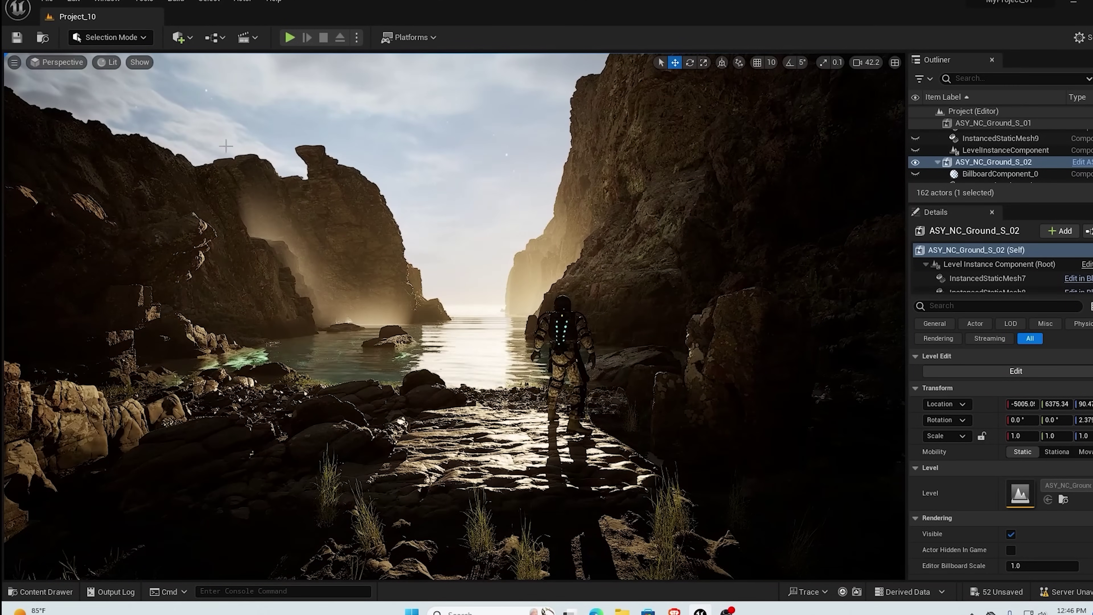
Step: Capture two high-resolution screenshots of the current cove view
{"action": "left_click", "coordinate": [14, 64]}
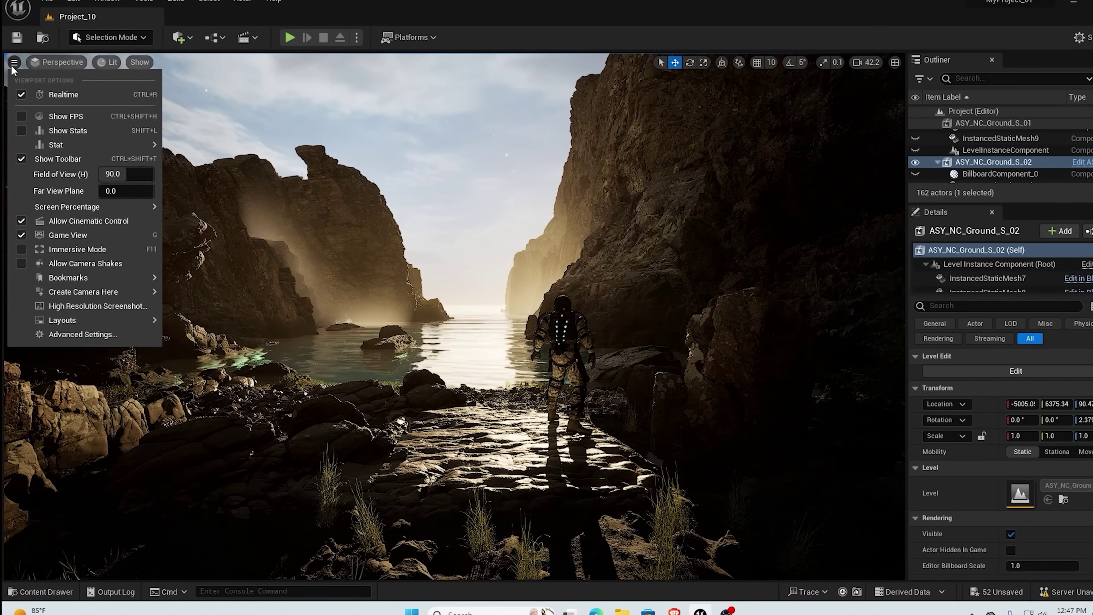
{"action": "left_click", "coordinate": [90, 300]}
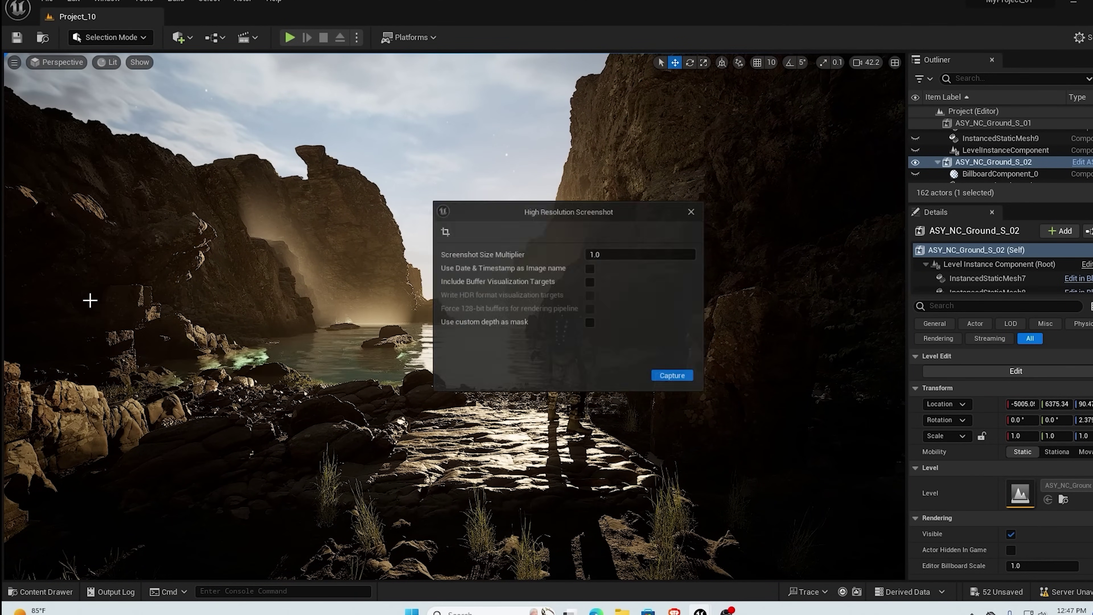
{"action": "left_click", "coordinate": [676, 381]}
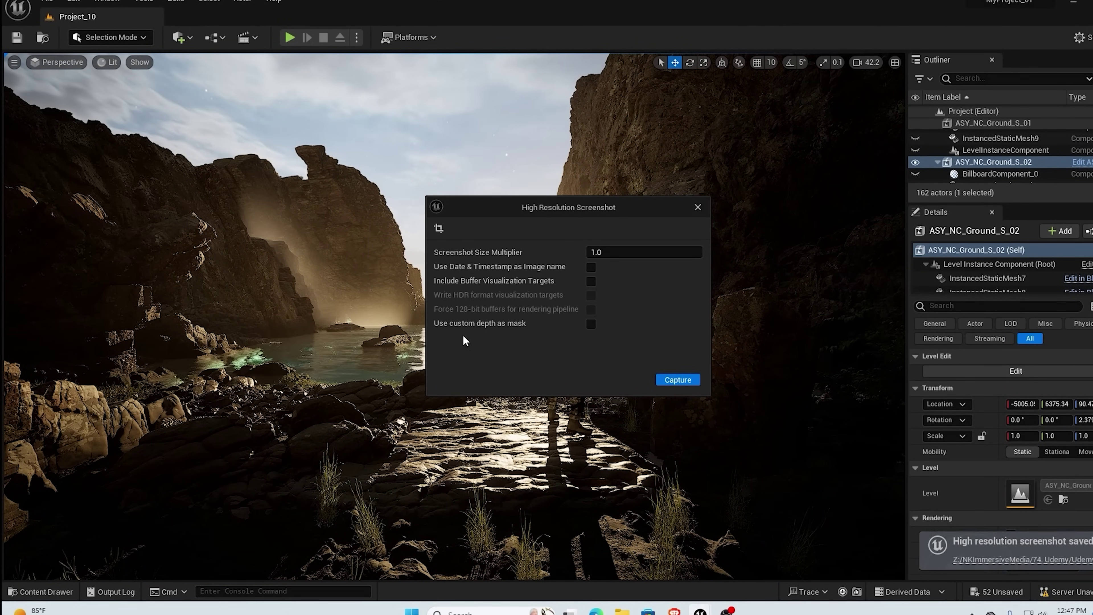
{"action": "left_click", "coordinate": [698, 208]}
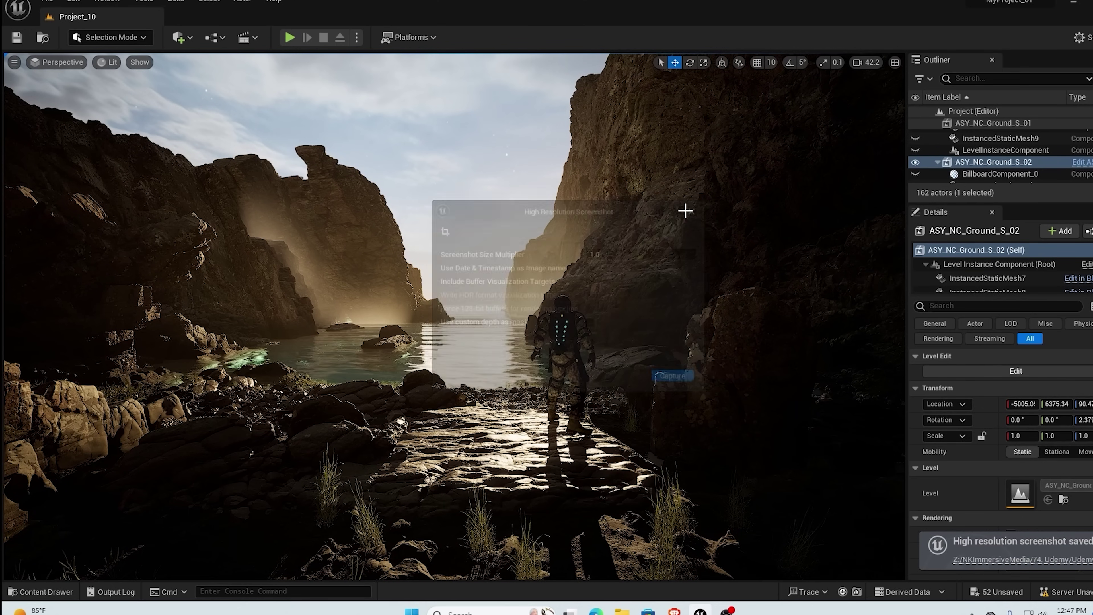
{"action": "left_click", "coordinate": [14, 63]}
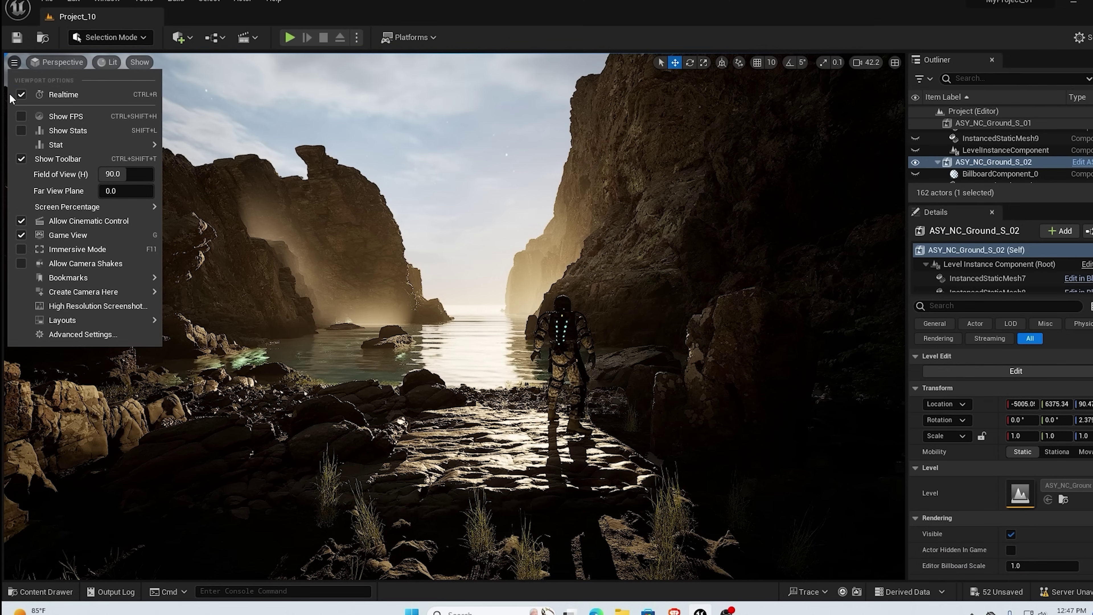
{"action": "left_click", "coordinate": [78, 306]}
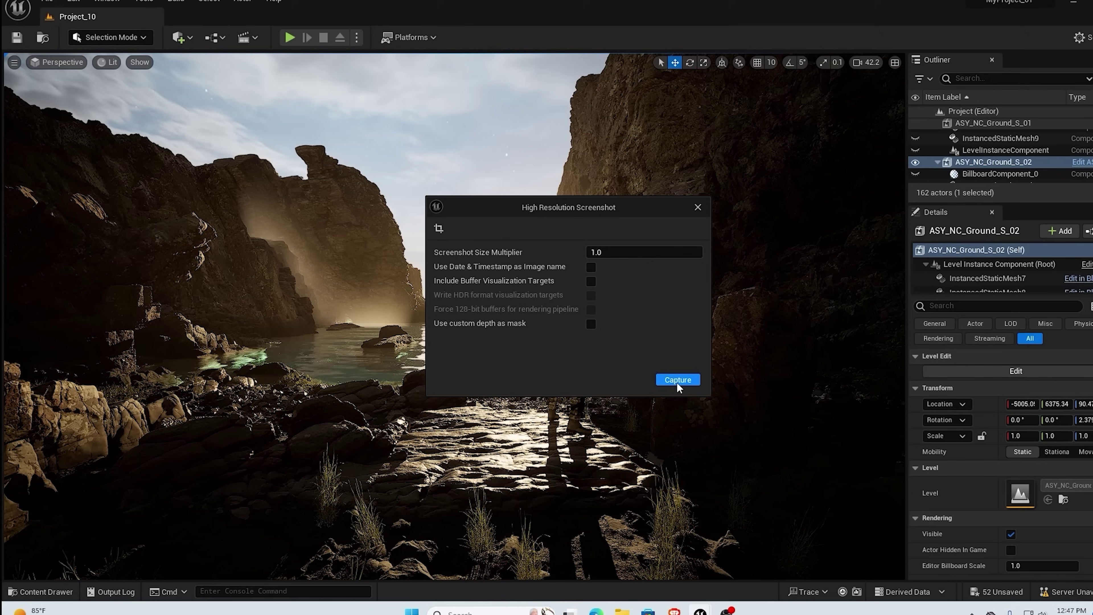
{"action": "left_click", "coordinate": [667, 383]}
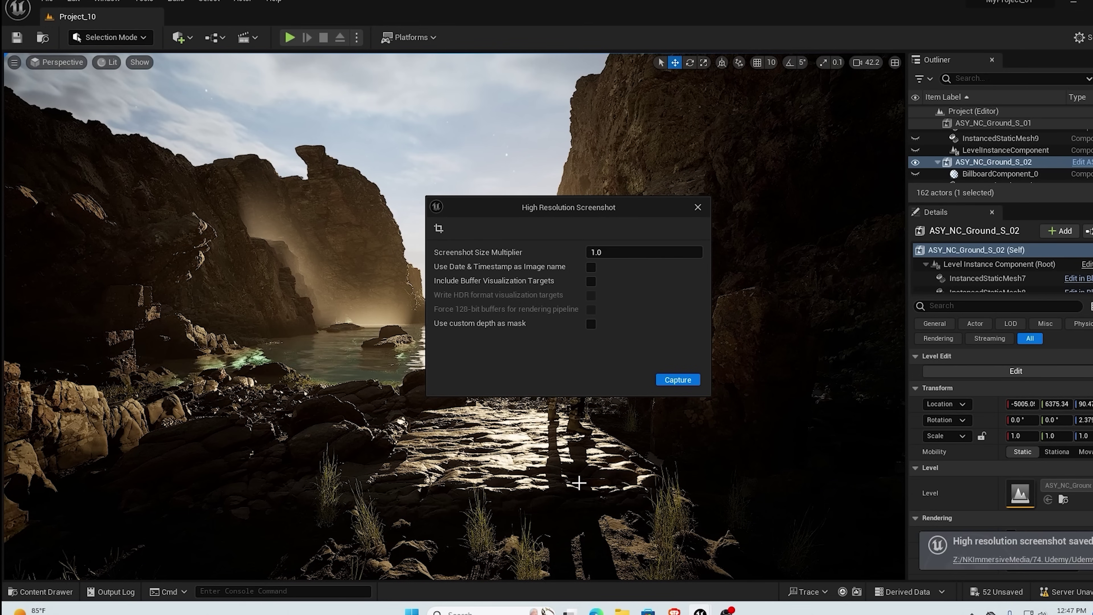
{"action": "left_click", "coordinate": [698, 207]}
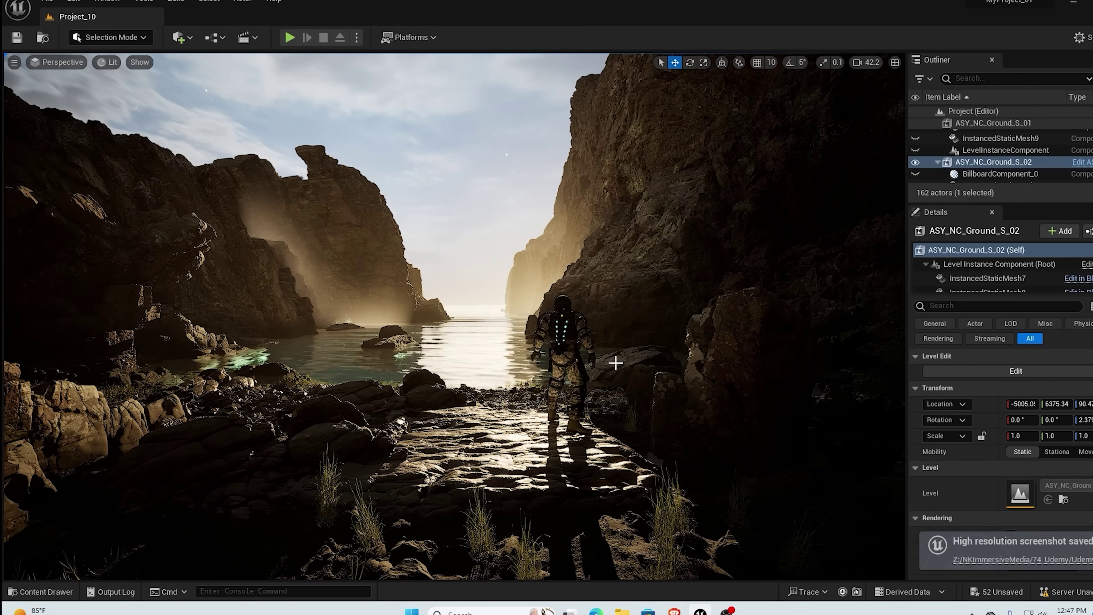
Step: Reframe the view lower around the character and capture another high-resolution screenshot
{"action": "left_click", "coordinate": [398, 426]}
{"action": "left_click", "coordinate": [264, 437]}
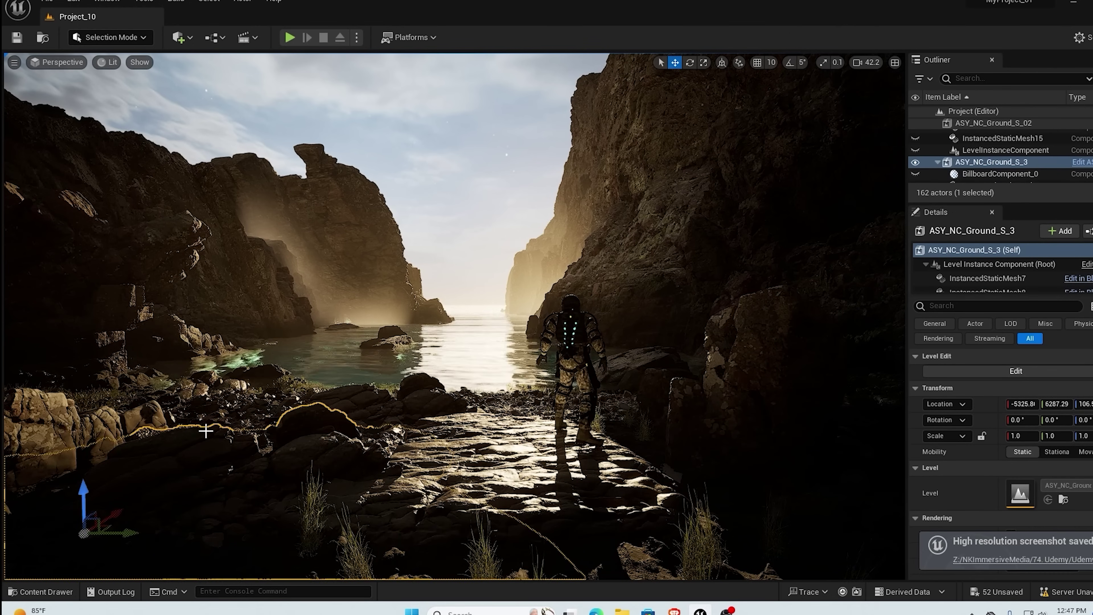
{"action": "right_click_drag", "start_coordinate": [263, 440], "coordinate": [266, 436]}
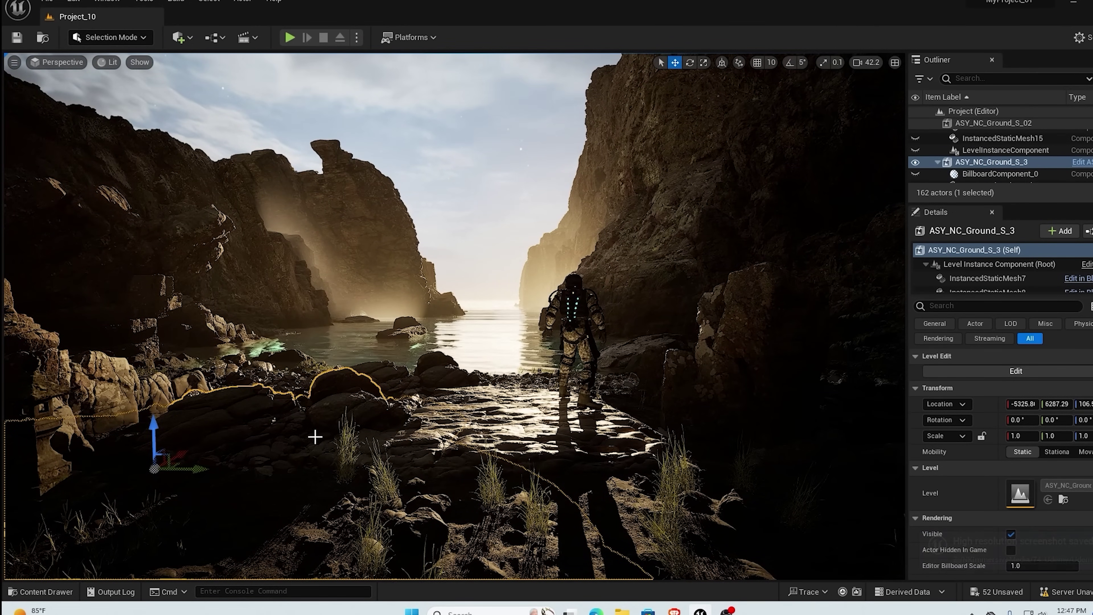
{"action": "left_click", "coordinate": [443, 413]}
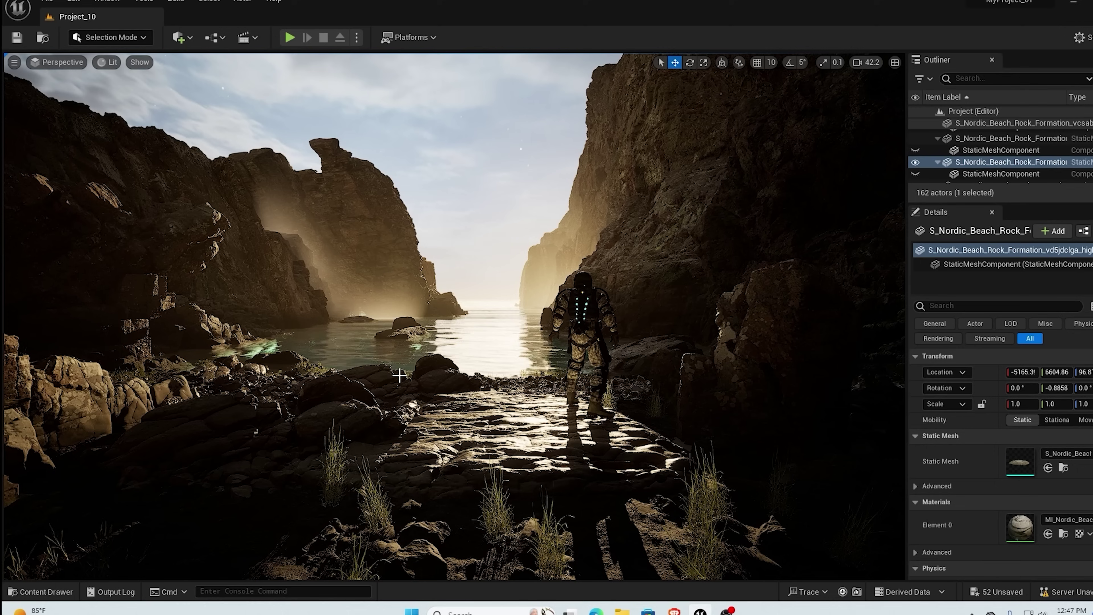
{"action": "left_click", "coordinate": [14, 62]}
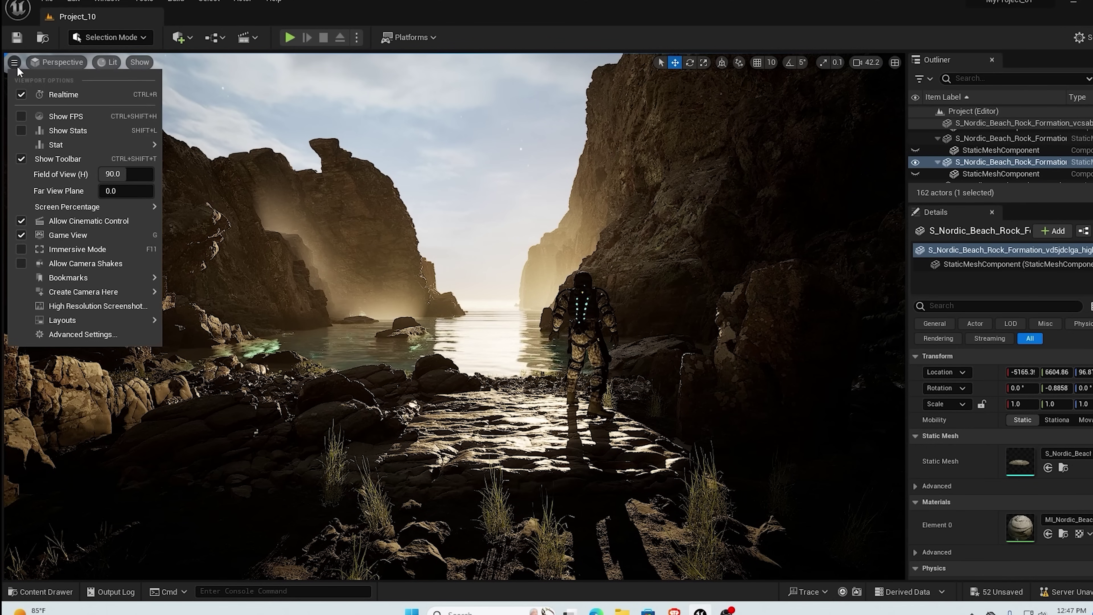
{"action": "left_click", "coordinate": [65, 293]}
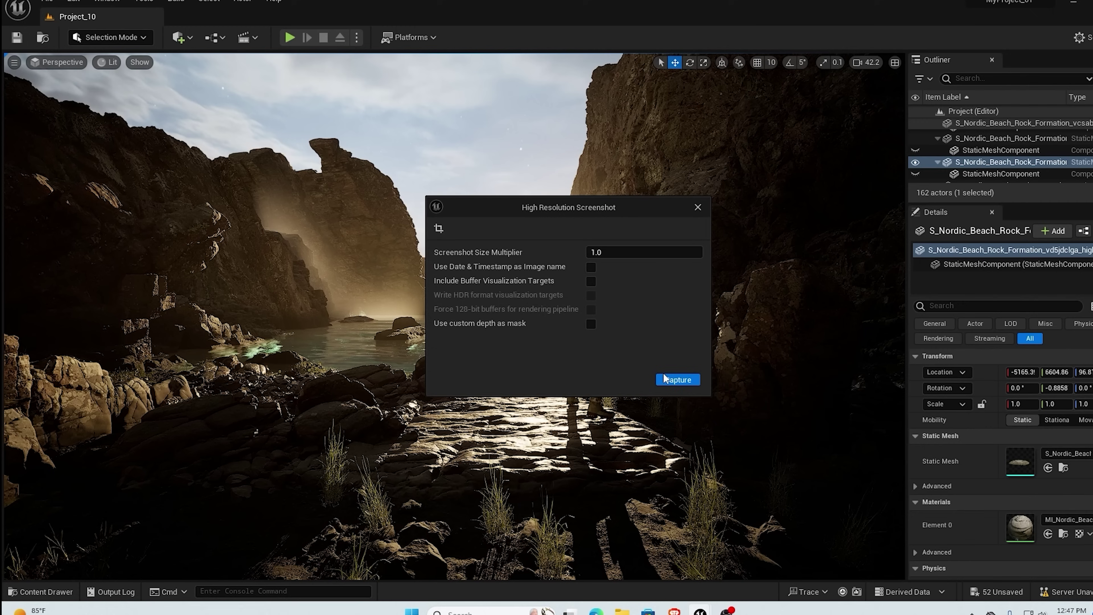
{"action": "left_click", "coordinate": [669, 381]}
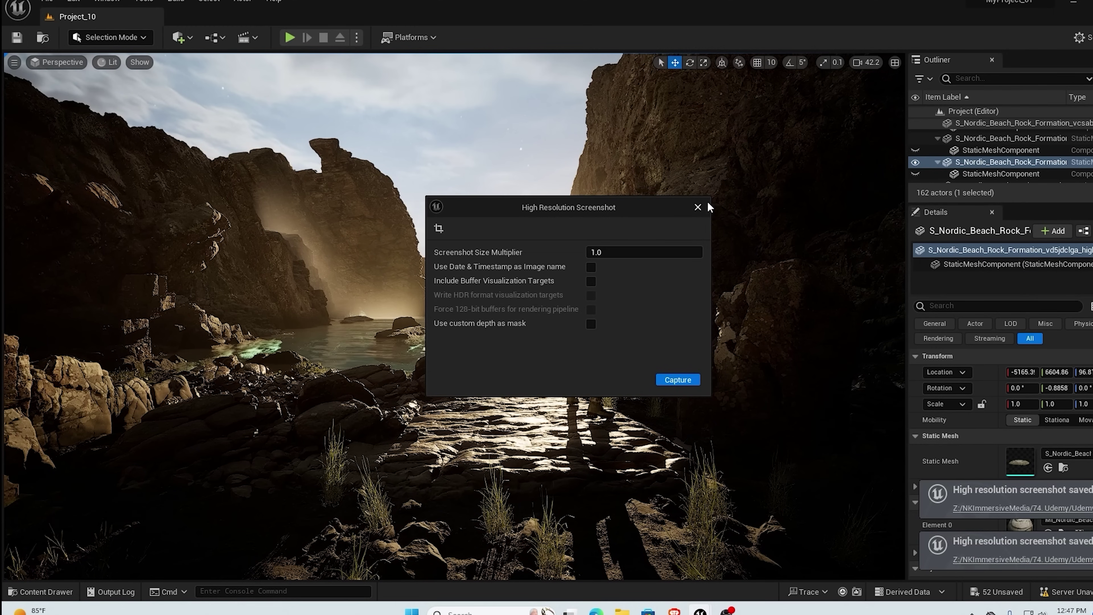
{"action": "left_click", "coordinate": [698, 208]}
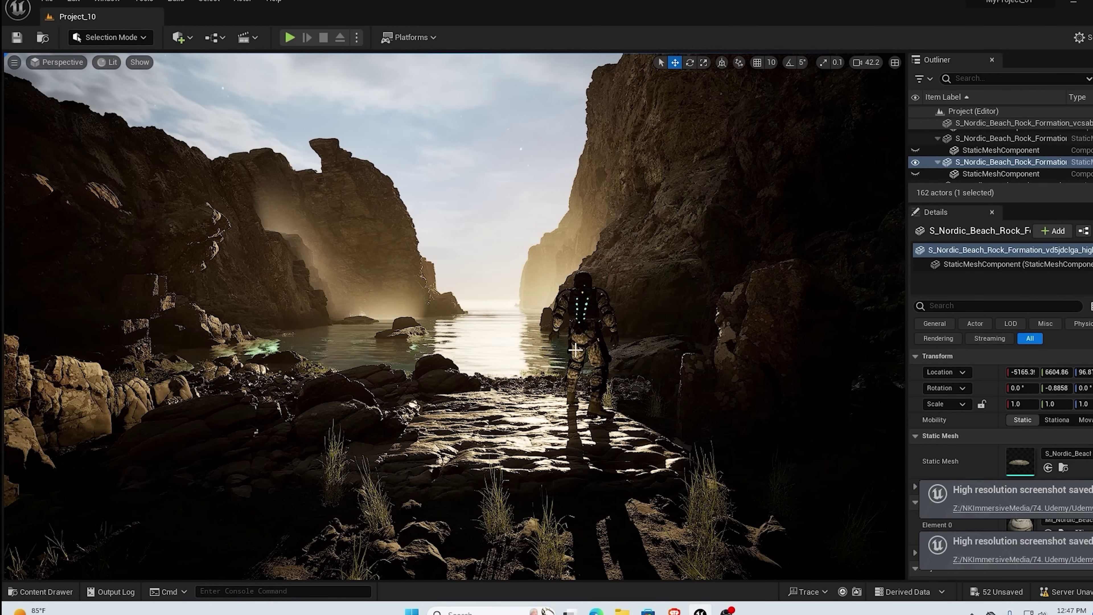
Step: Orbit to a new angle beside the stone lantern and show the ACTORS/CHAR folder
{"action": "left_click_drag", "start_coordinate": [575, 349], "coordinate": [538, 333], "text": "alt"}
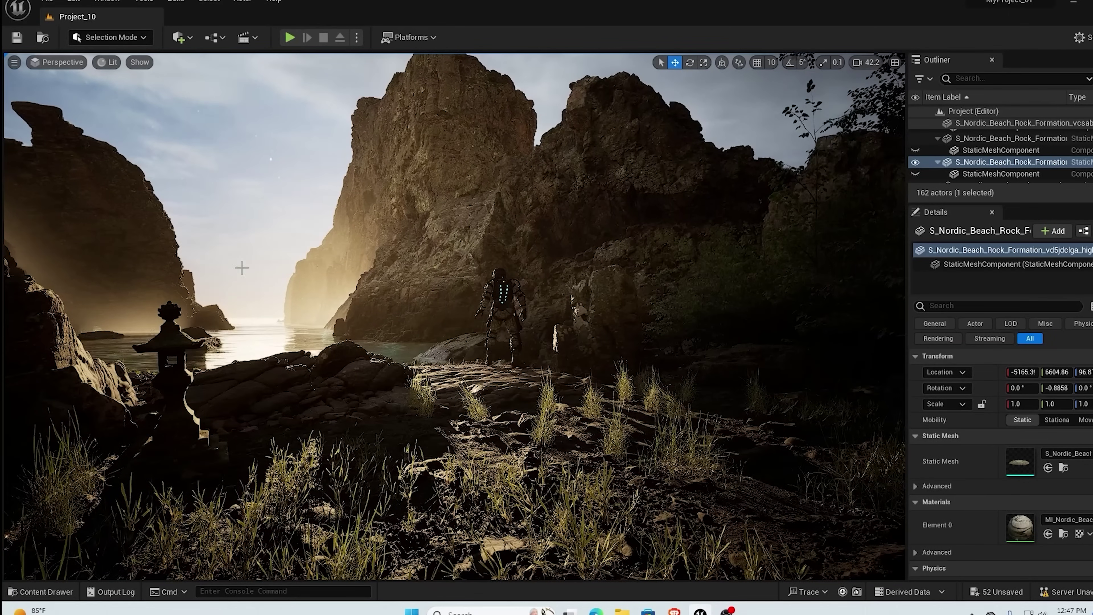
{"action": "left_click", "coordinate": [14, 63]}
{"action": "left_click", "coordinate": [98, 306]}
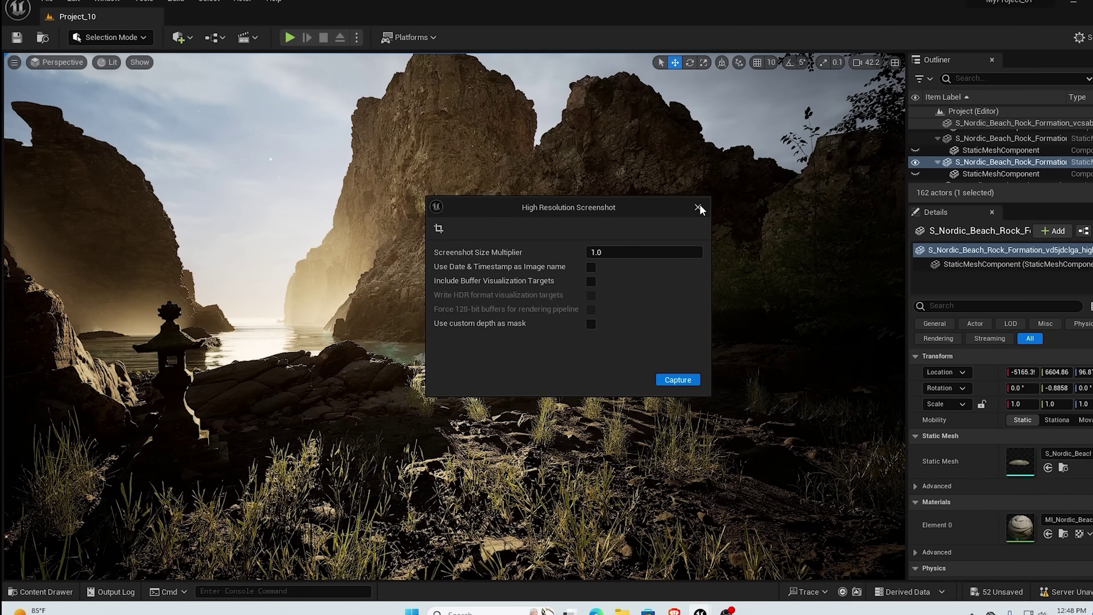
{"action": "left_click", "coordinate": [698, 209]}
{"action": "left_click", "coordinate": [46, 592]}
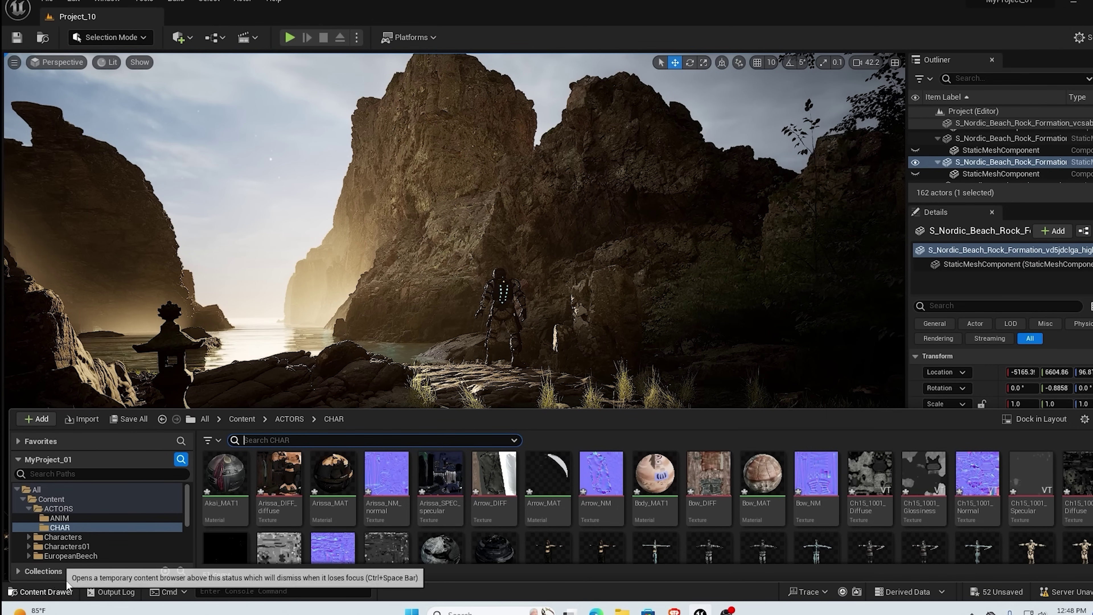
Step: Orbit around the rock, then walk the player toward the idling SWAT character in Play
{"action": "left_click", "coordinate": [507, 390]}
{"action": "scroll", "coordinate": [508, 390], "scroll_direction": "up", "scroll_amount": 3}
{"action": "left_click_drag", "start_coordinate": [507, 389], "coordinate": [671, 411], "text": "alt"}
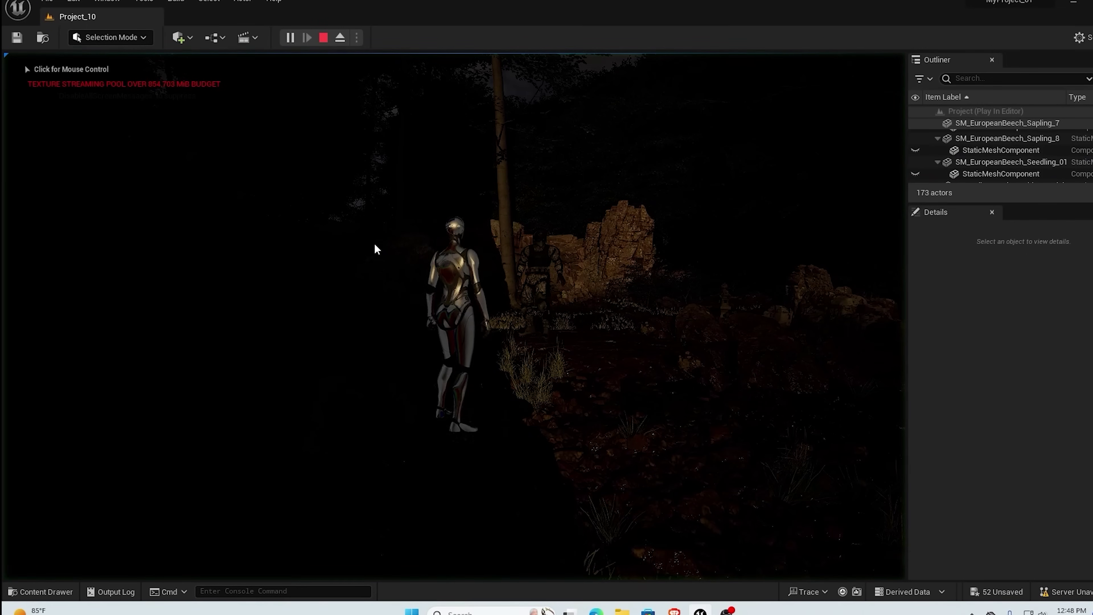
{"action": "left_click", "coordinate": [567, 380]}
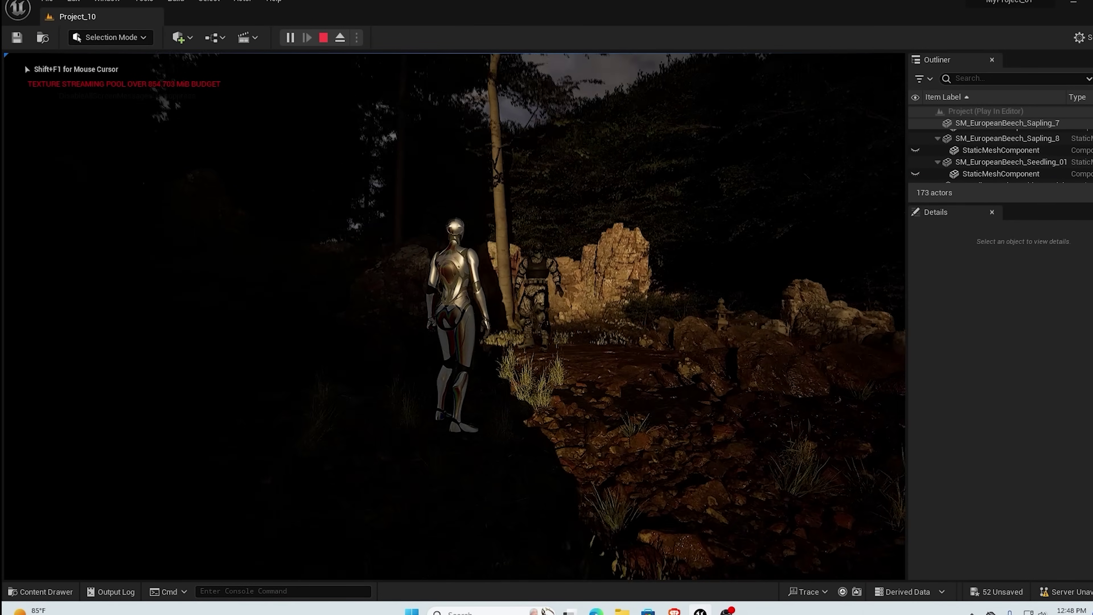
{"action": "key", "text": "w"}
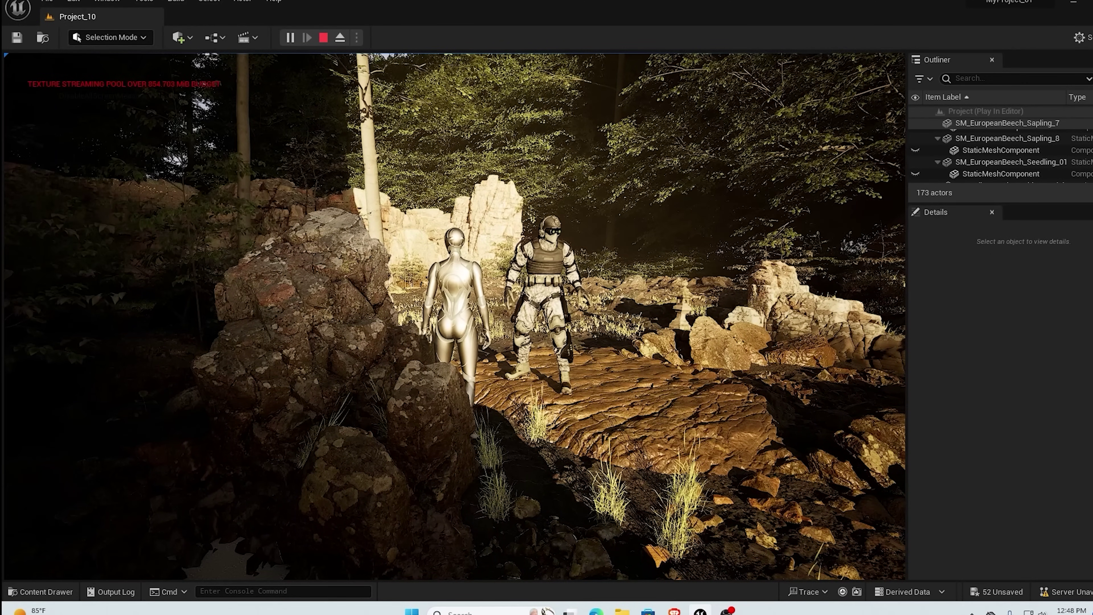
Step: End the Play preview and focus the view on the selected rock formation
{"action": "key", "text": "Escape"}
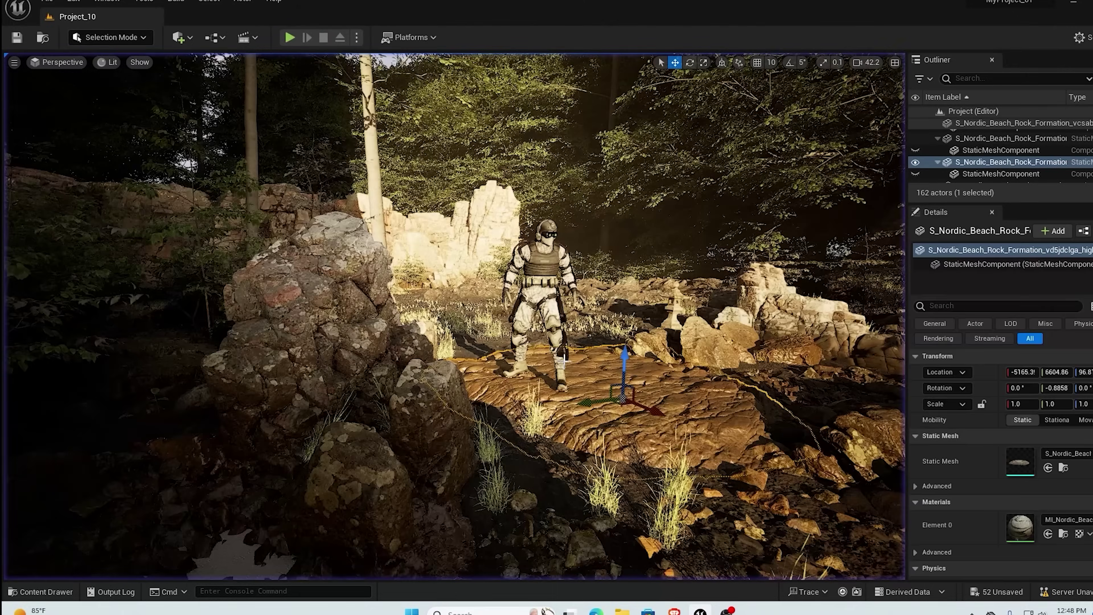
{"action": "key", "text": "f"}
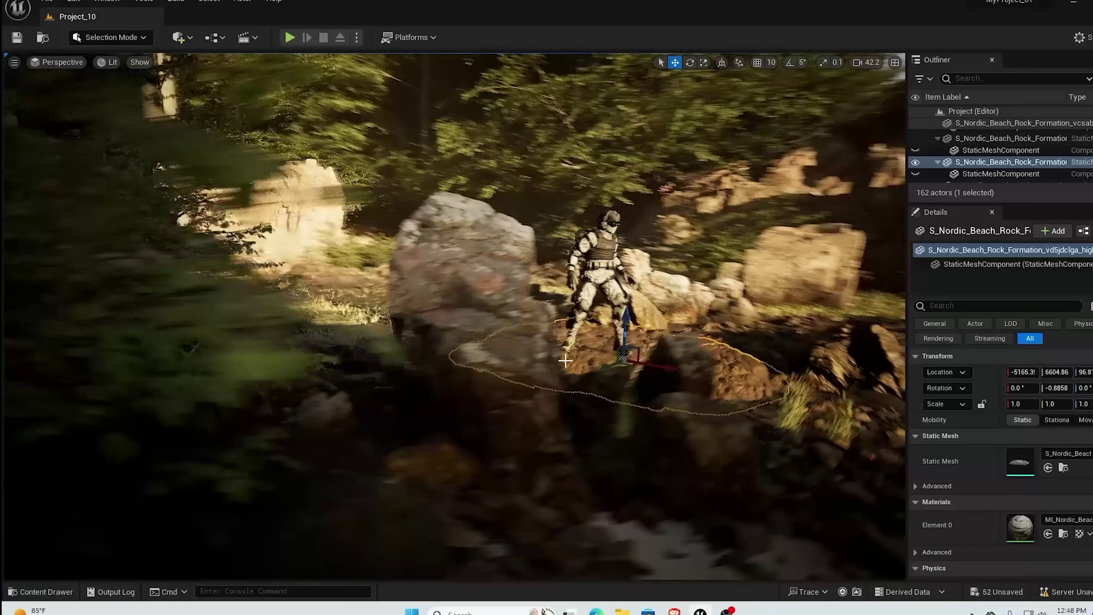